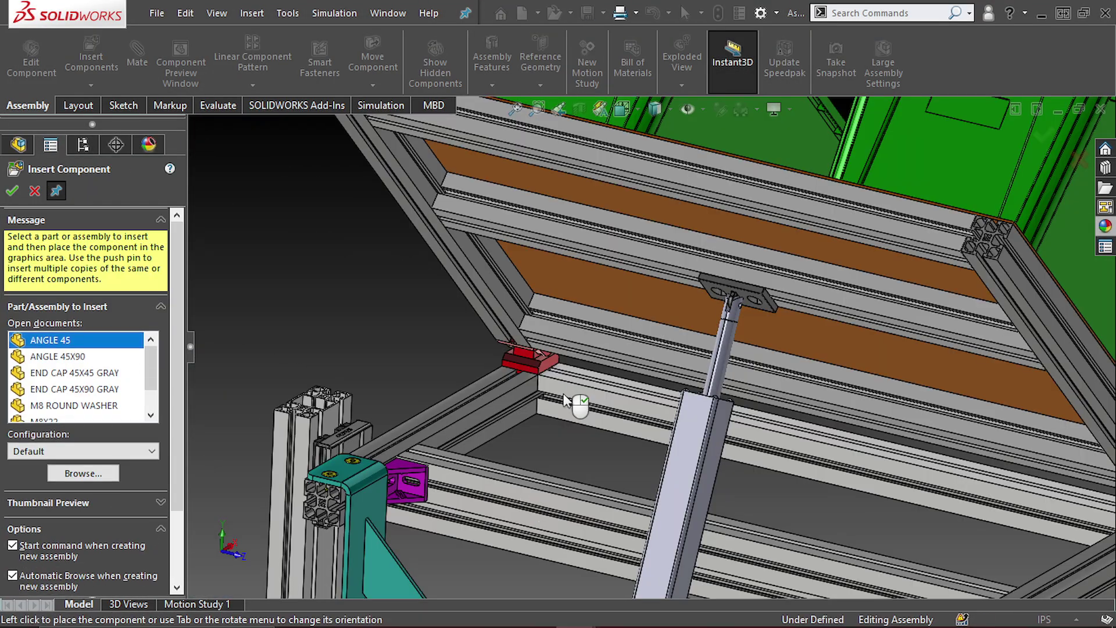
# Step: Place ANGLE 45 gusset brackets at the corners and along the lid frame
pyautogui.click(557, 407)
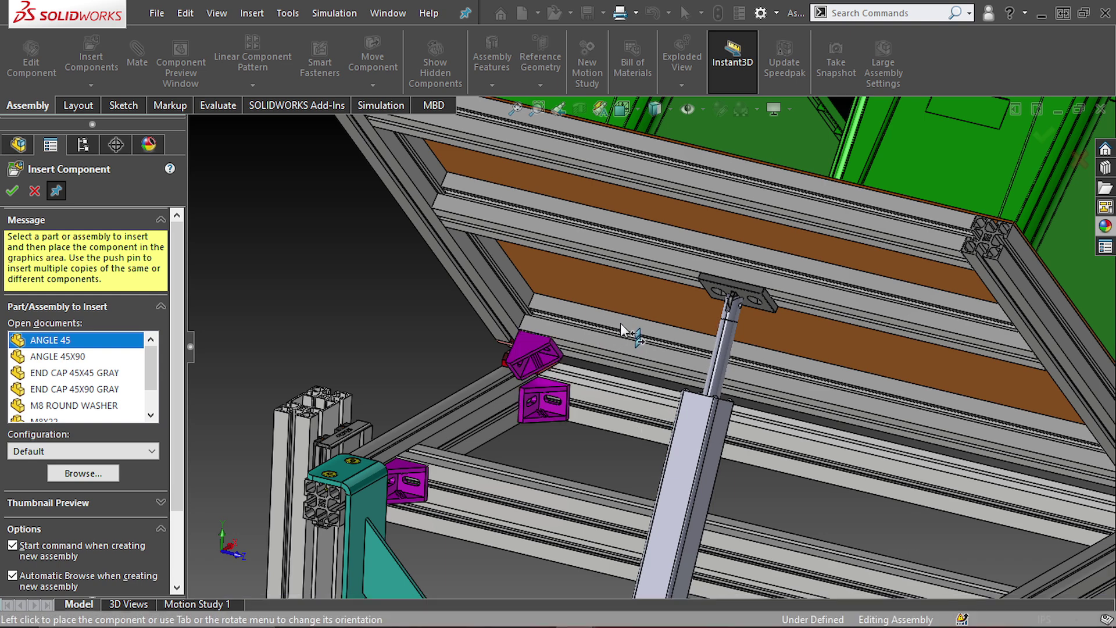
pyautogui.click(449, 185)
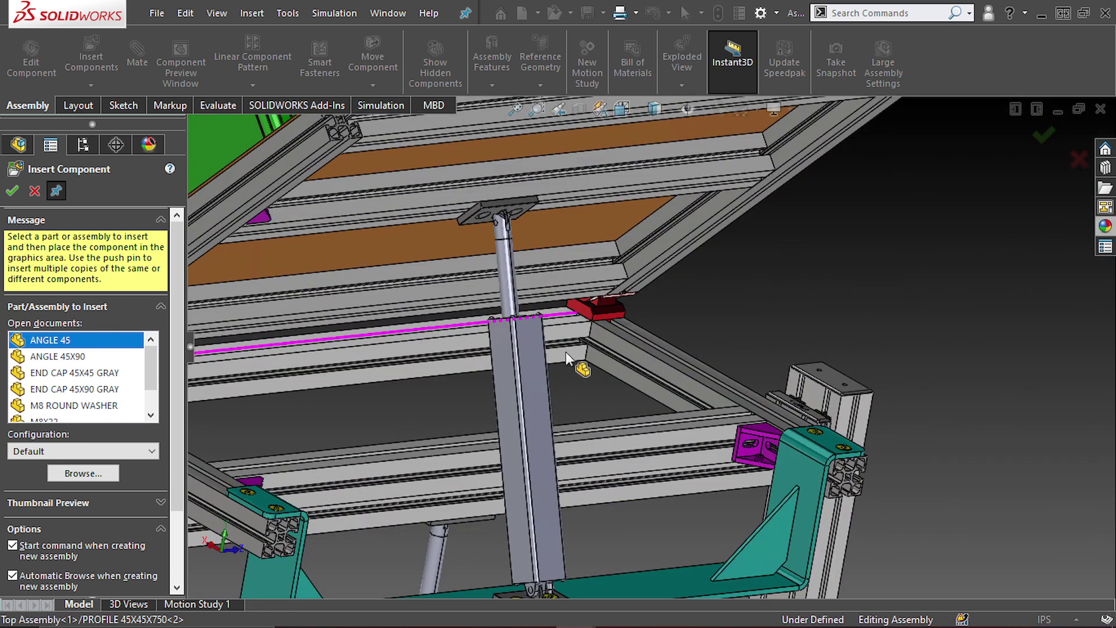
pyautogui.click(579, 349)
pyautogui.click(616, 254)
pyautogui.click(762, 148)
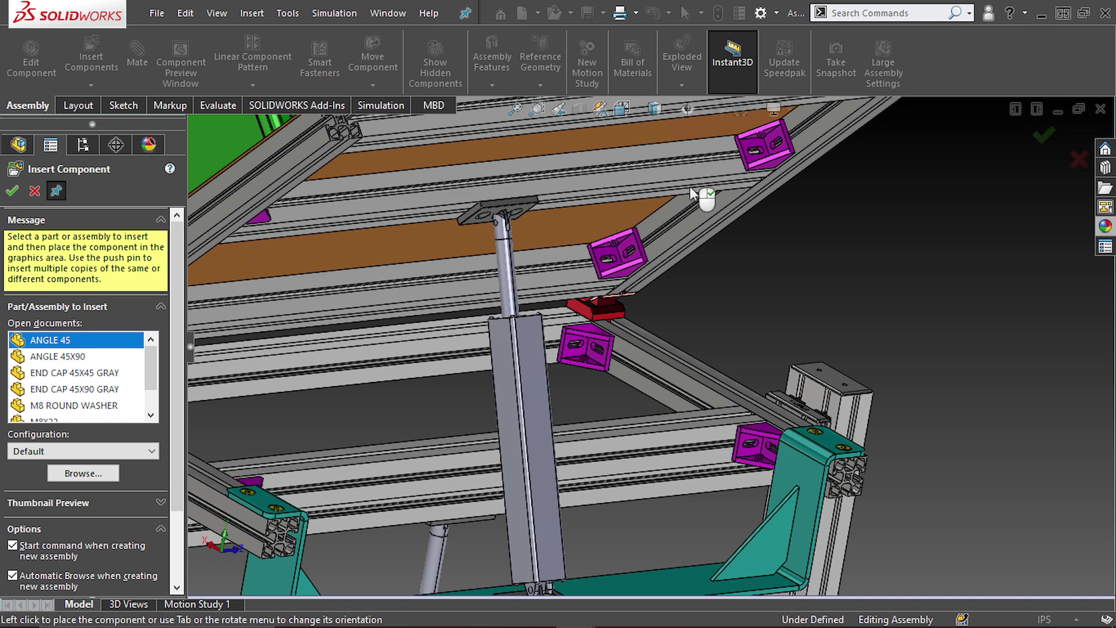
pyautogui.moveTo(727, 341); pyautogui.dragTo(449, 297, button='middle')
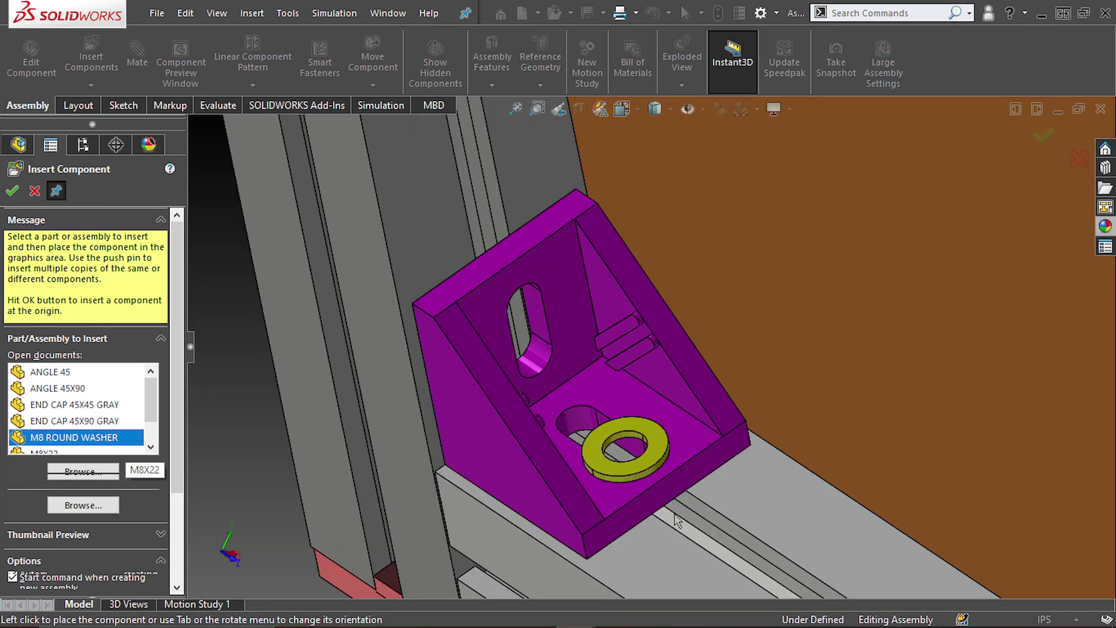
# Step: Add an M8 washer on the bracket slot and M8X22 bolts onto the lower and upper washers
pyautogui.click(526, 301)
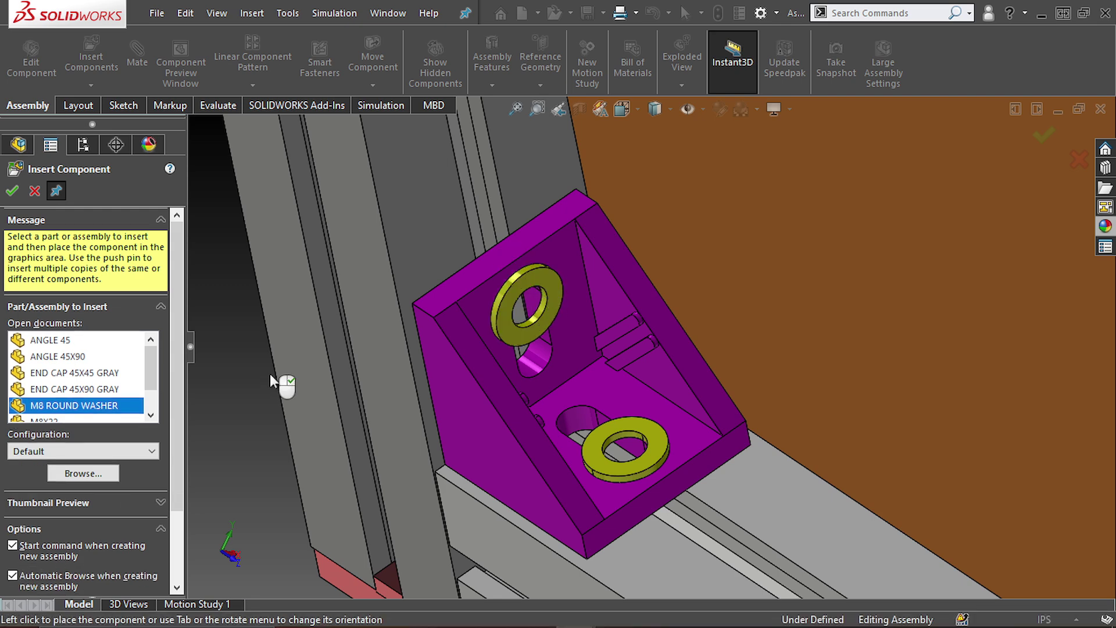
pyautogui.scroll(-1, 67, 379)
pyautogui.click(67, 389)
pyautogui.click(657, 453)
pyautogui.click(557, 326)
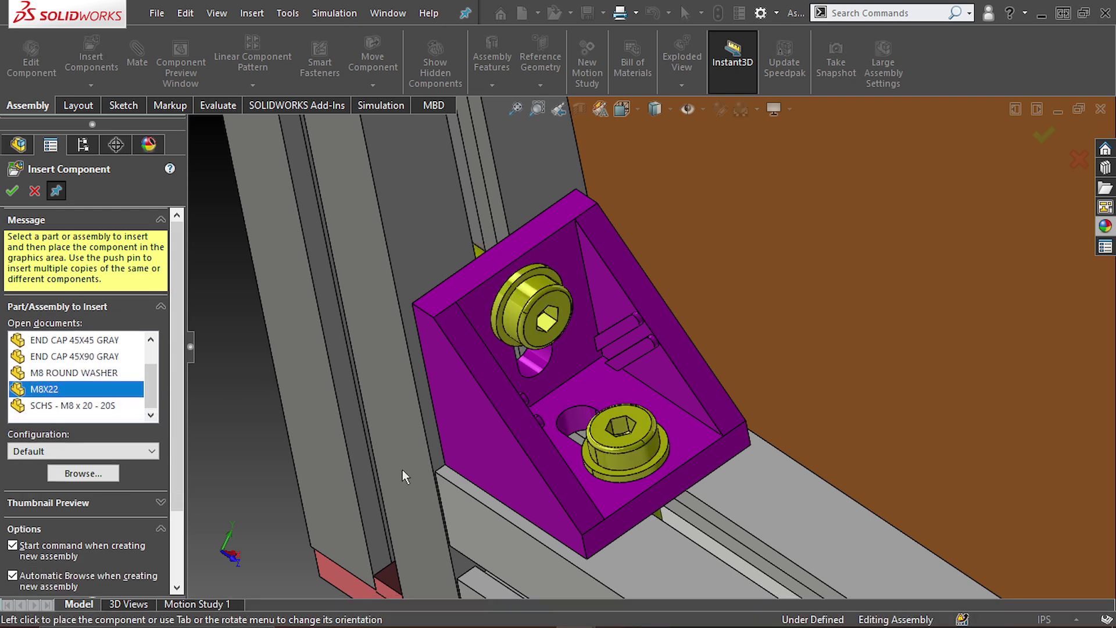
pyautogui.press('Escape')
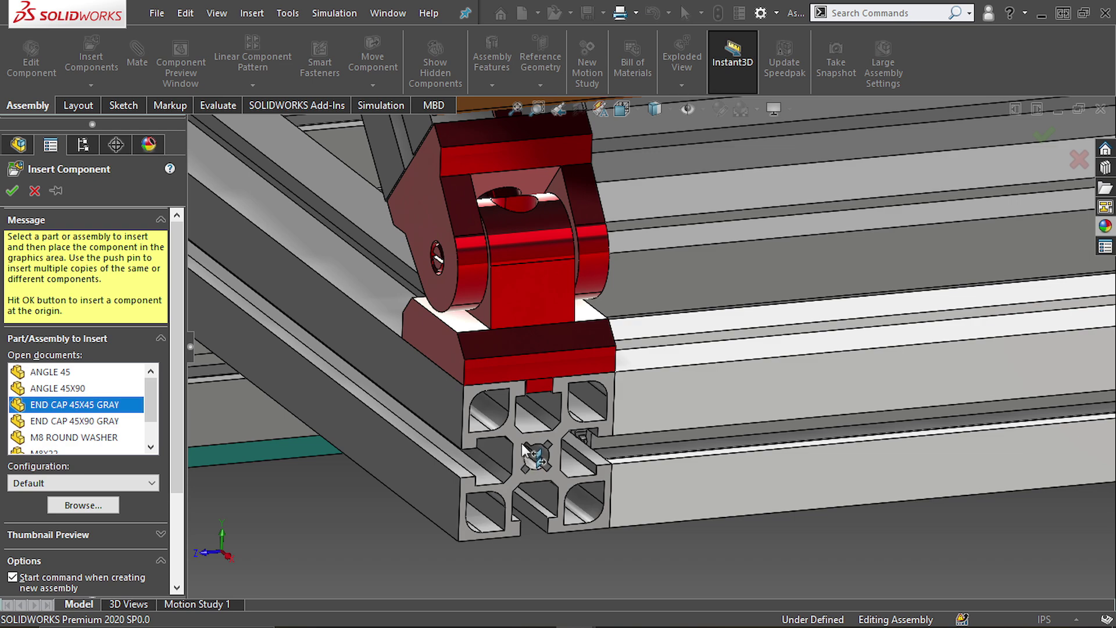
# Step: Fit END CAP 45X90 GRAY caps on the profile end and on top of the vertical profile
pyautogui.click(521, 443)
pyautogui.press('Escape')
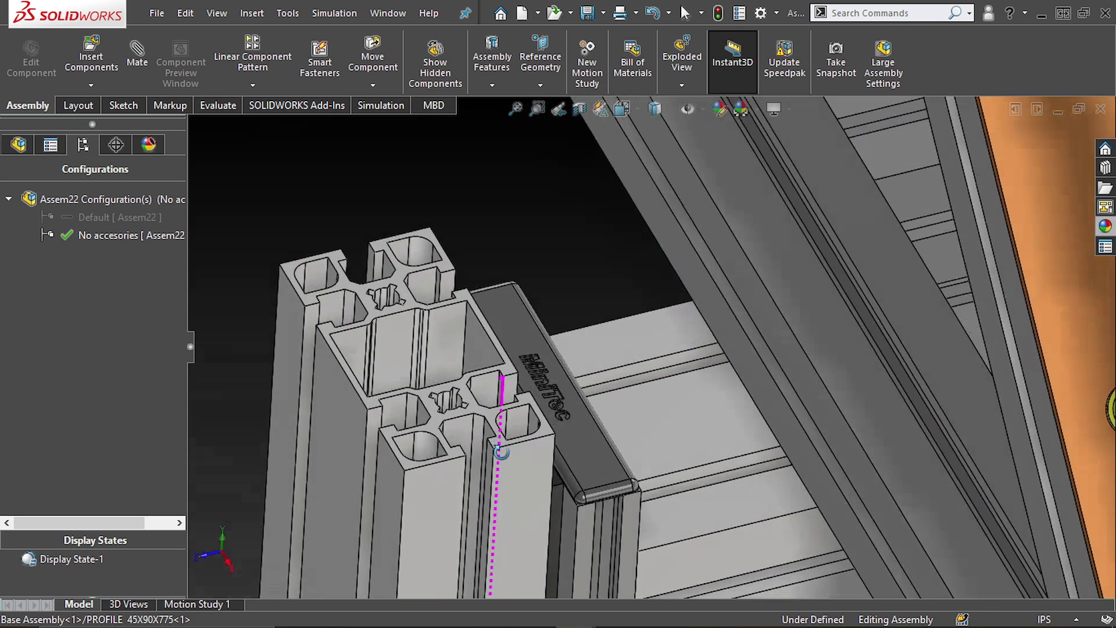
pyautogui.keyDown('ctrl'); pyautogui.moveTo(501, 452); pyautogui.dragTo(616, 353, button='middle'); pyautogui.keyUp('ctrl')
pyautogui.press('Return')
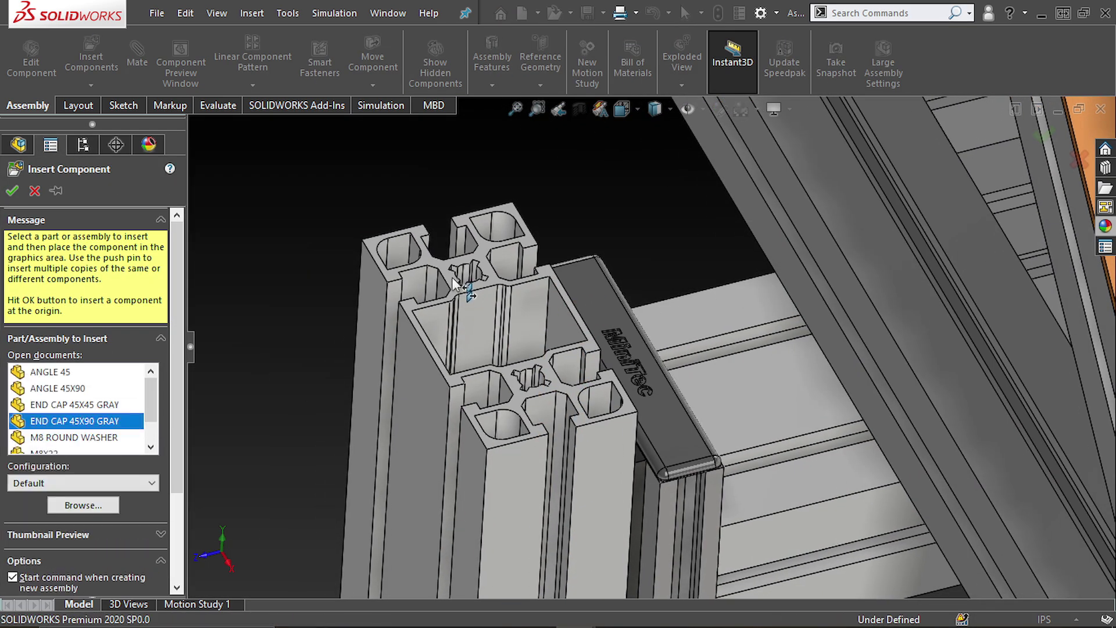
pyautogui.click(453, 284)
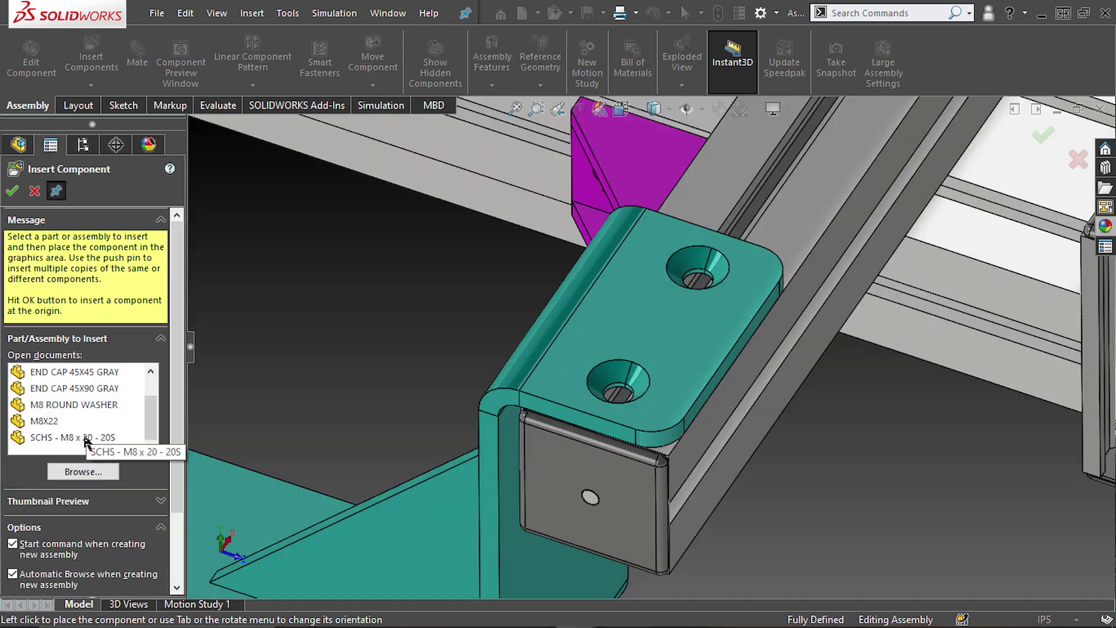
# Step: Insert SCHS - M8 x 20 - 20S screws into the countersunk, plate and teal bracket holes
pyautogui.click(87, 438)
pyautogui.click(679, 260)
pyautogui.click(609, 372)
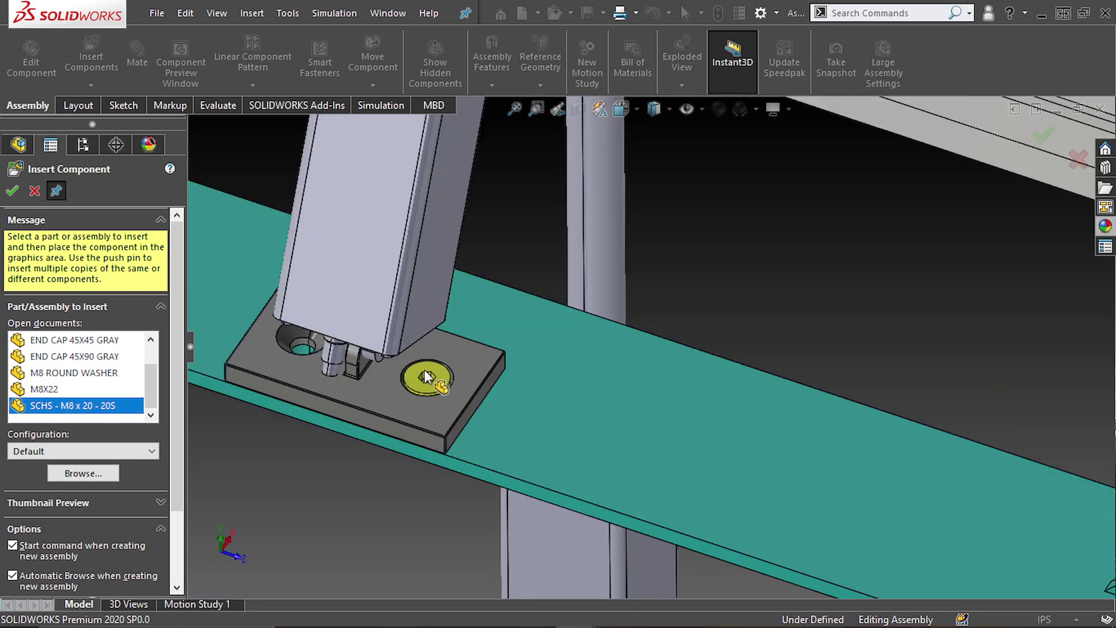
pyautogui.click(424, 370)
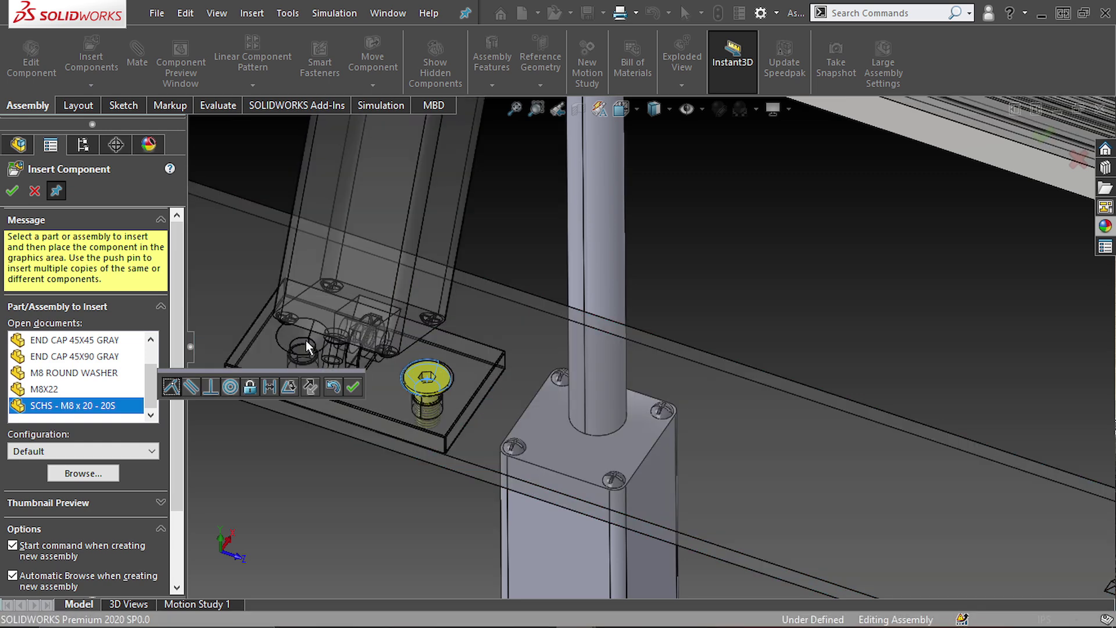
pyautogui.click(305, 342)
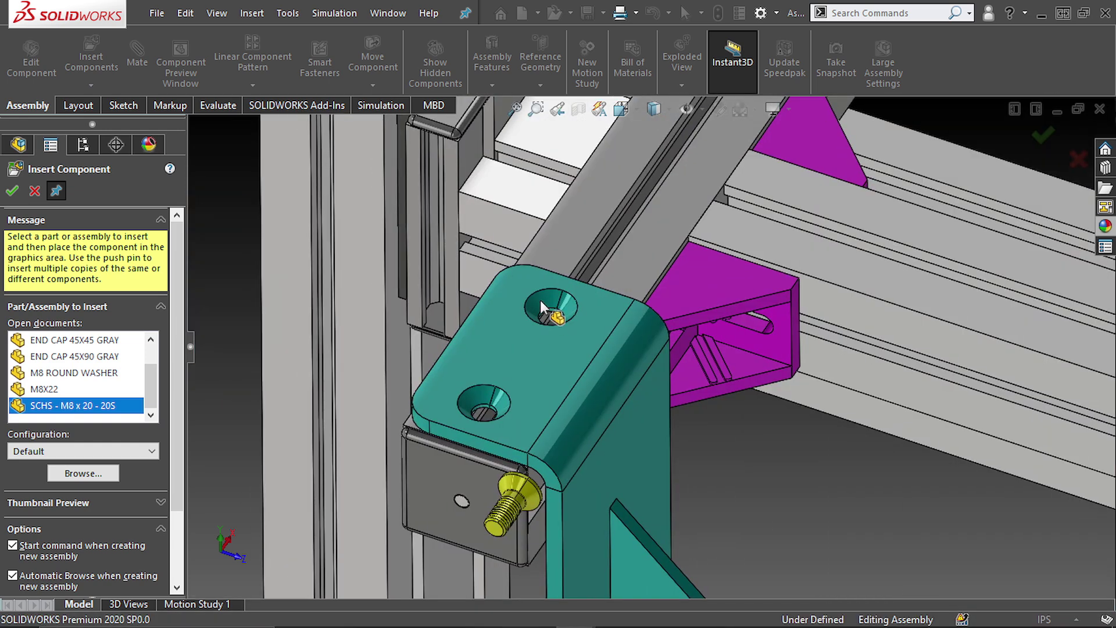
pyautogui.click(540, 300)
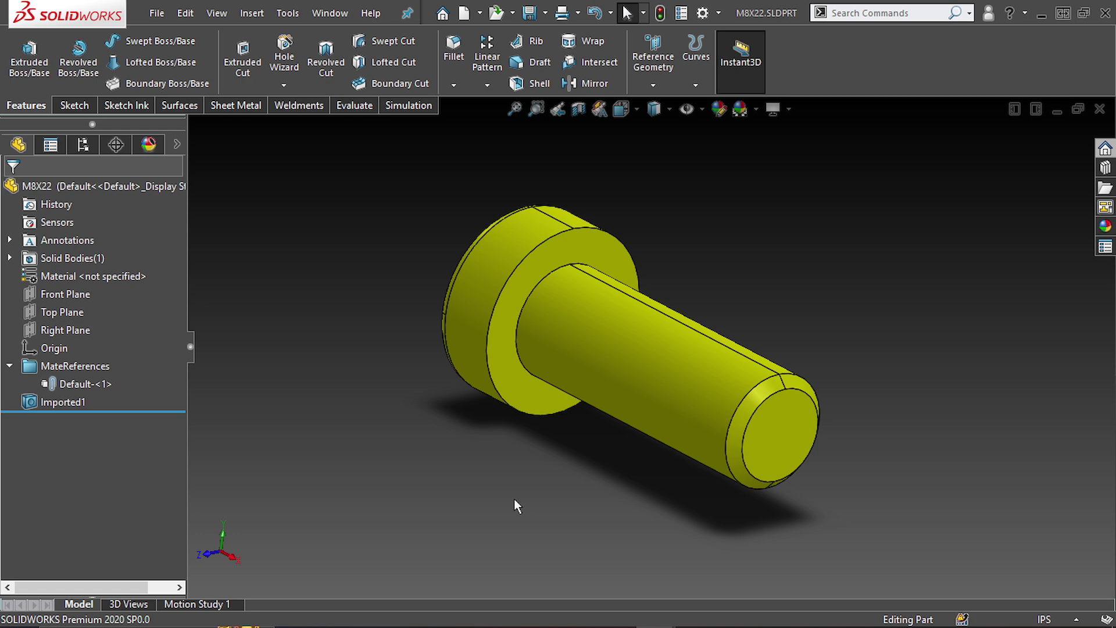
# Step: Insert an M8X22 bolt into Assem22 next to the orange plate hole
pyautogui.hotkey('ctrl', 'Tab')
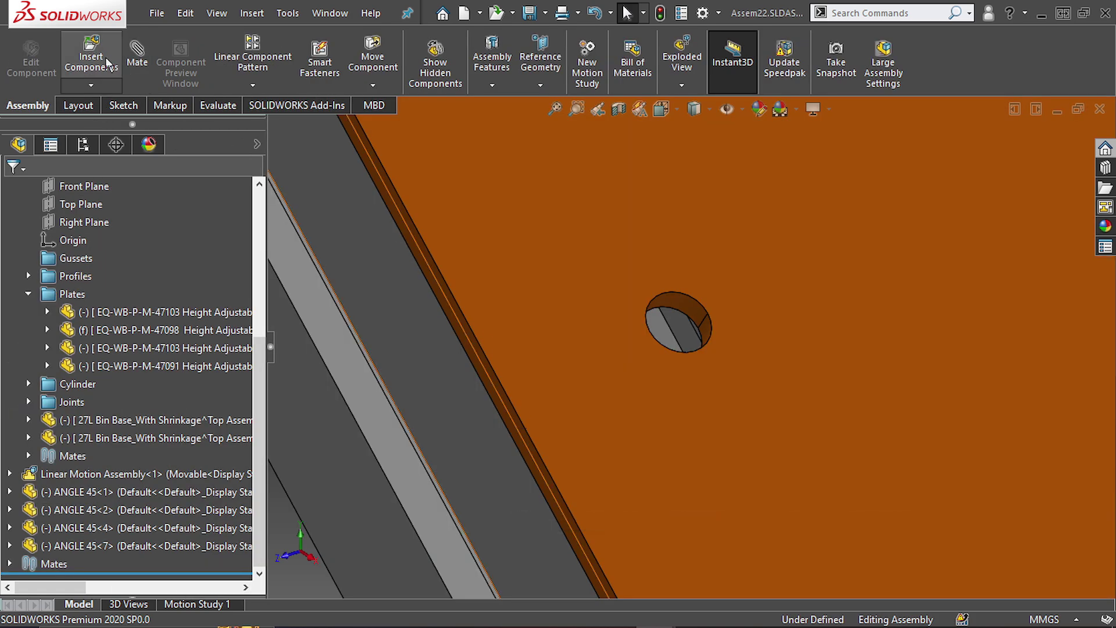
pyautogui.click(108, 63)
pyautogui.click(53, 373)
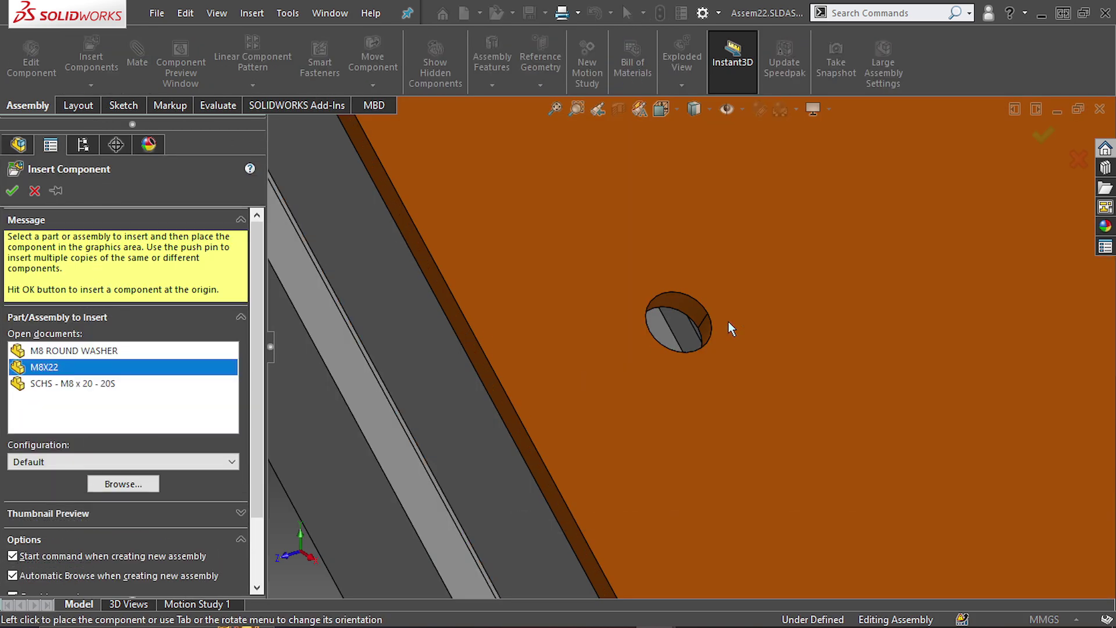
pyautogui.click(745, 278)
# Step: Mate the bolt concentric with the plate hole, then open the M8X22 part on its own
pyautogui.click(694, 308)
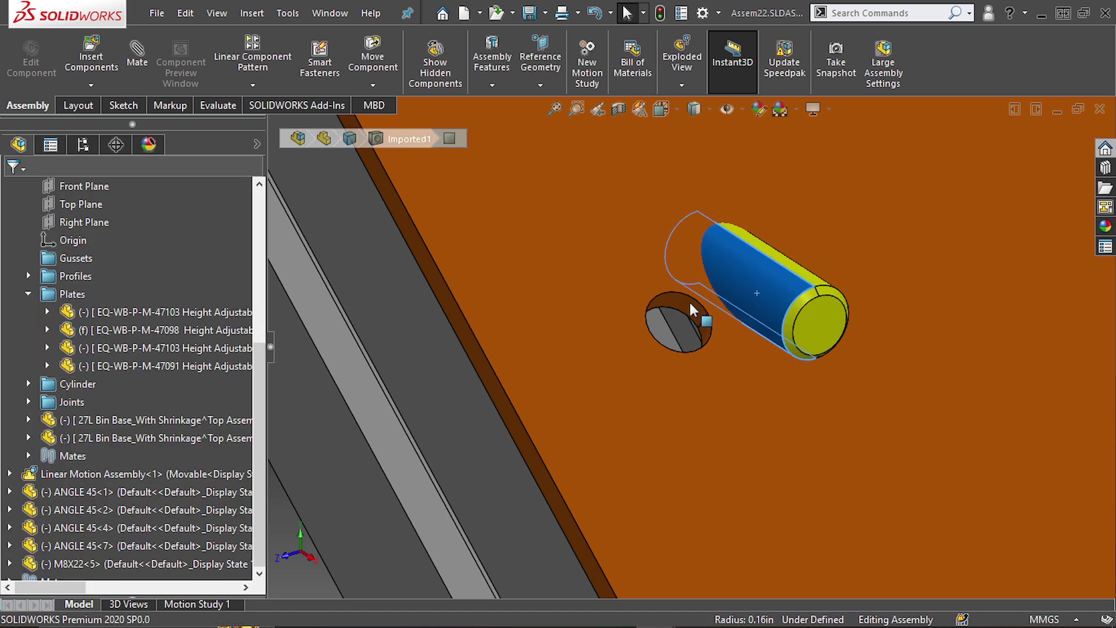
pyautogui.keyDown('ctrl'); pyautogui.click(689, 300); pyautogui.keyUp('ctrl')
pyautogui.click(799, 294)
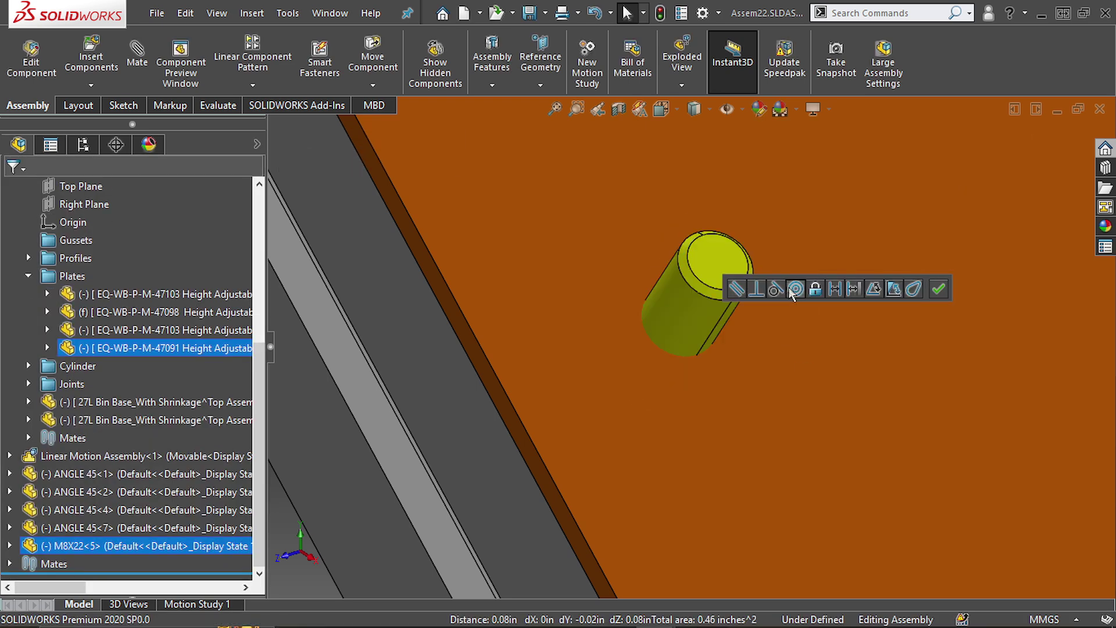
pyautogui.moveTo(732, 363); pyautogui.dragTo(549, 388, button='middle')
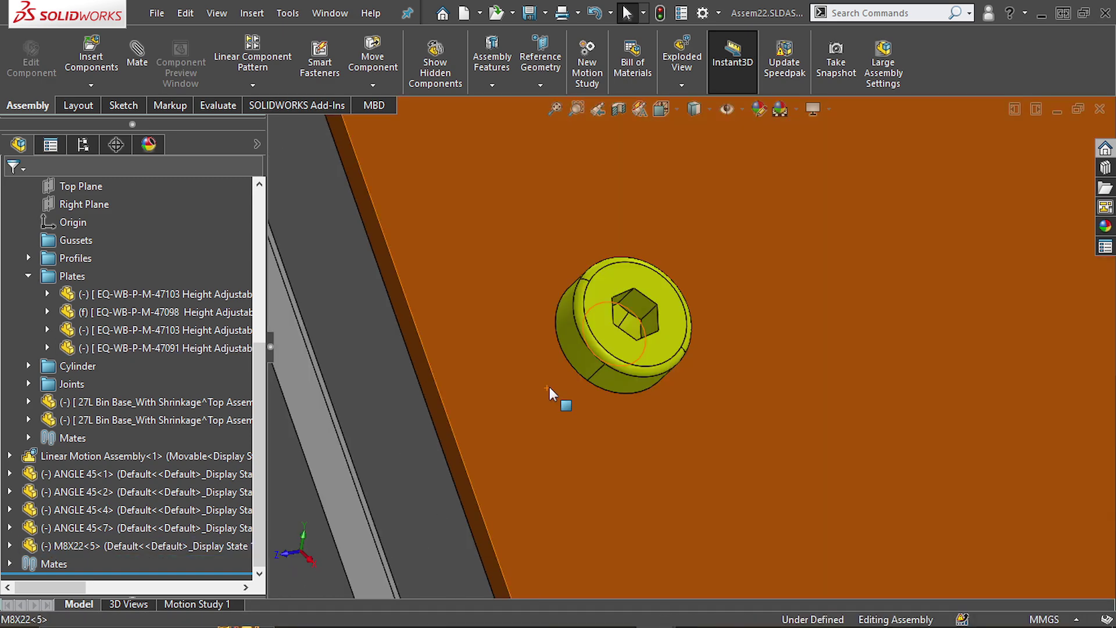
pyautogui.click(576, 351)
pyautogui.click(617, 254)
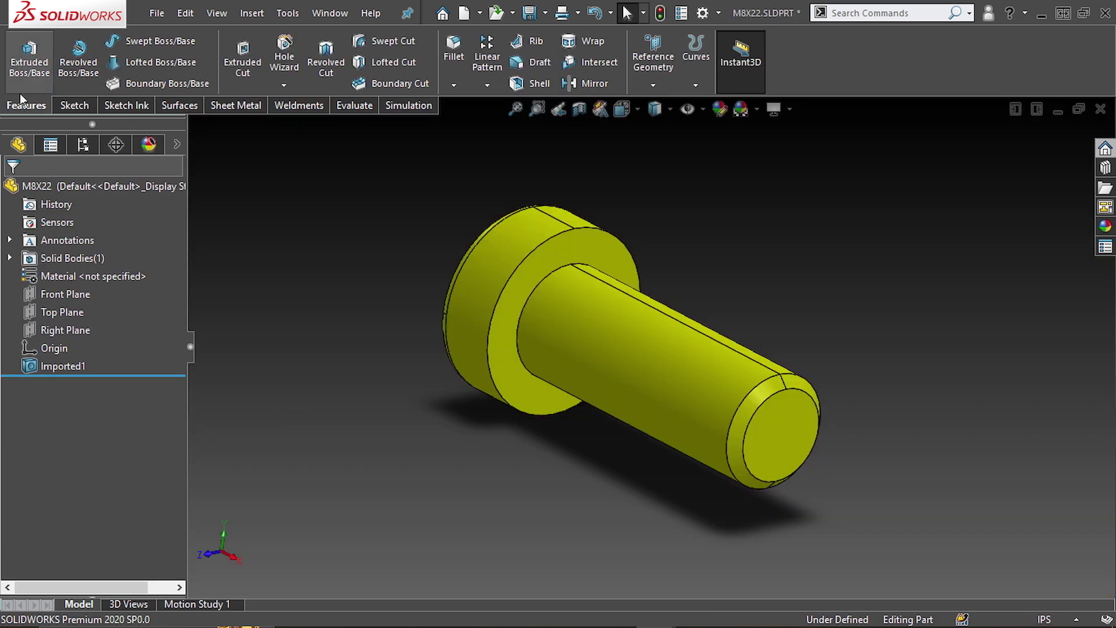
# Step: Start a new Mate Reference from Reference Geometry in M8X22.SLDPRT
pyautogui.click(650, 79)
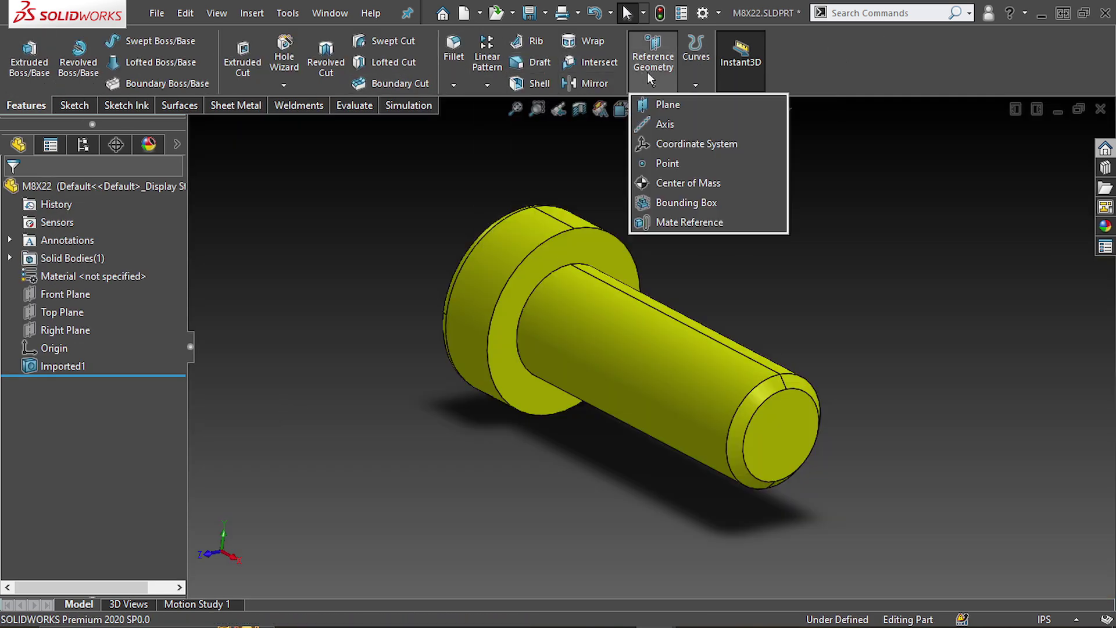
pyautogui.click(686, 224)
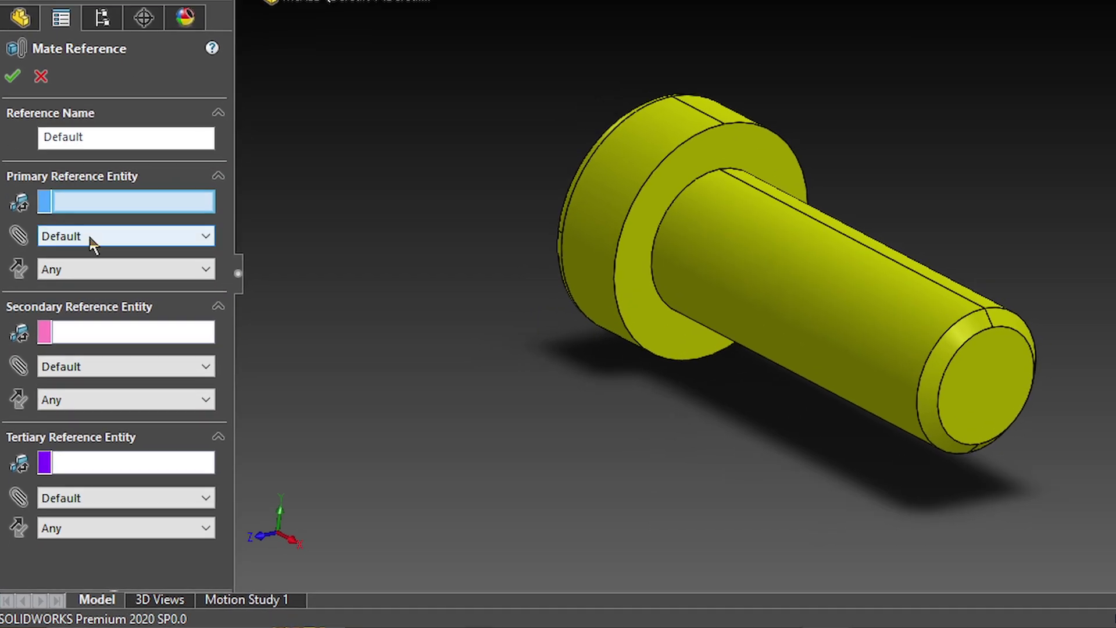
# Step: Set the shank face as the primary reference, Concentric with alignment Any
pyautogui.click(90, 238)
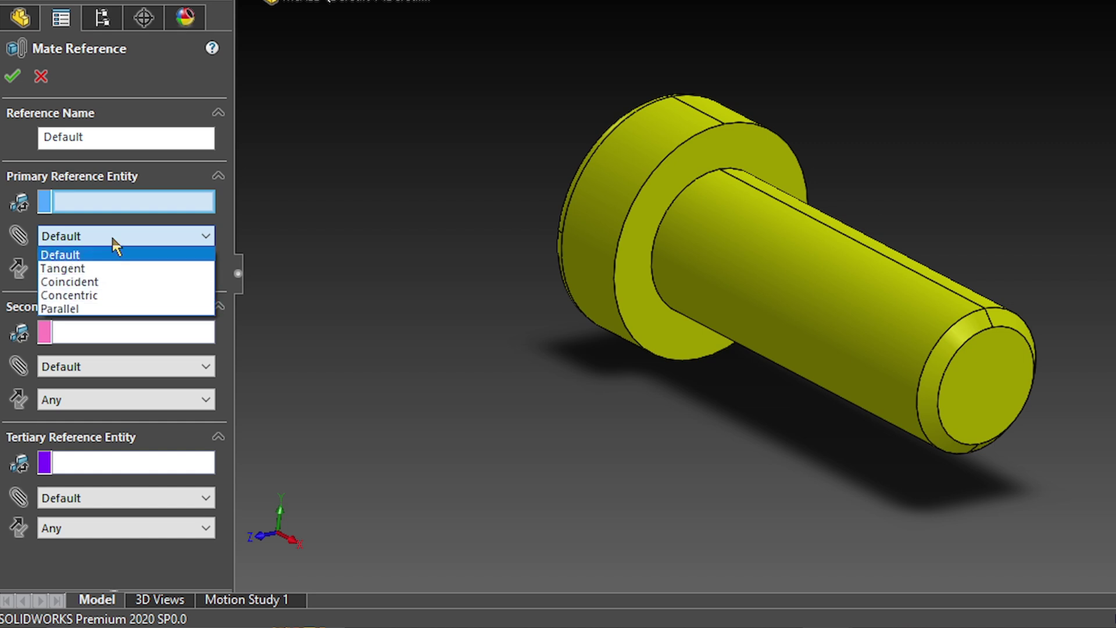
pyautogui.click(144, 228)
pyautogui.click(136, 268)
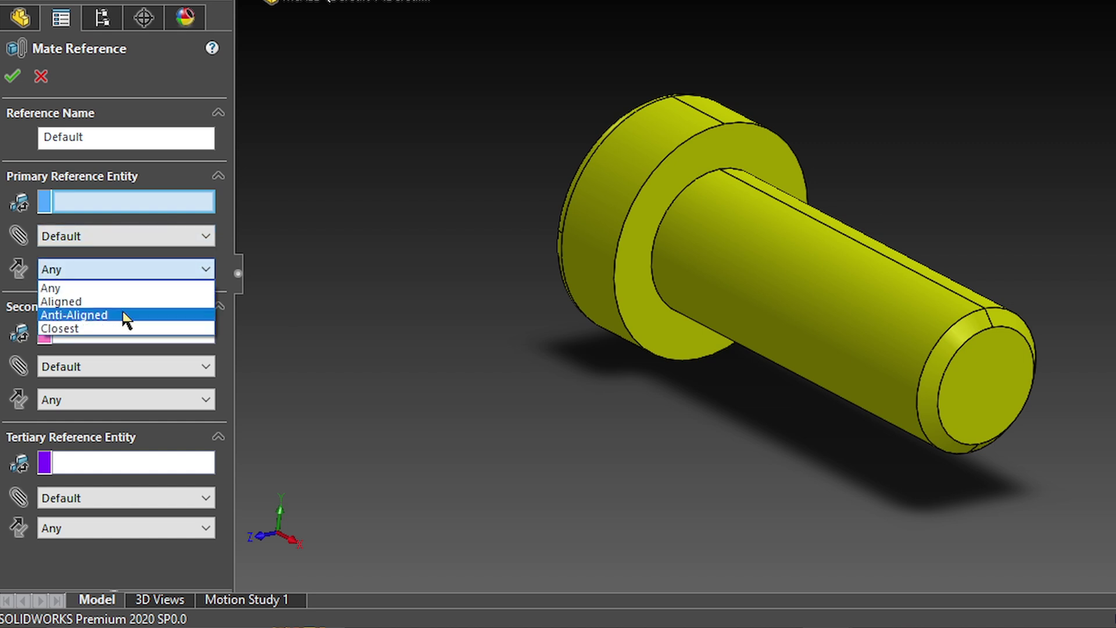
pyautogui.click(124, 288)
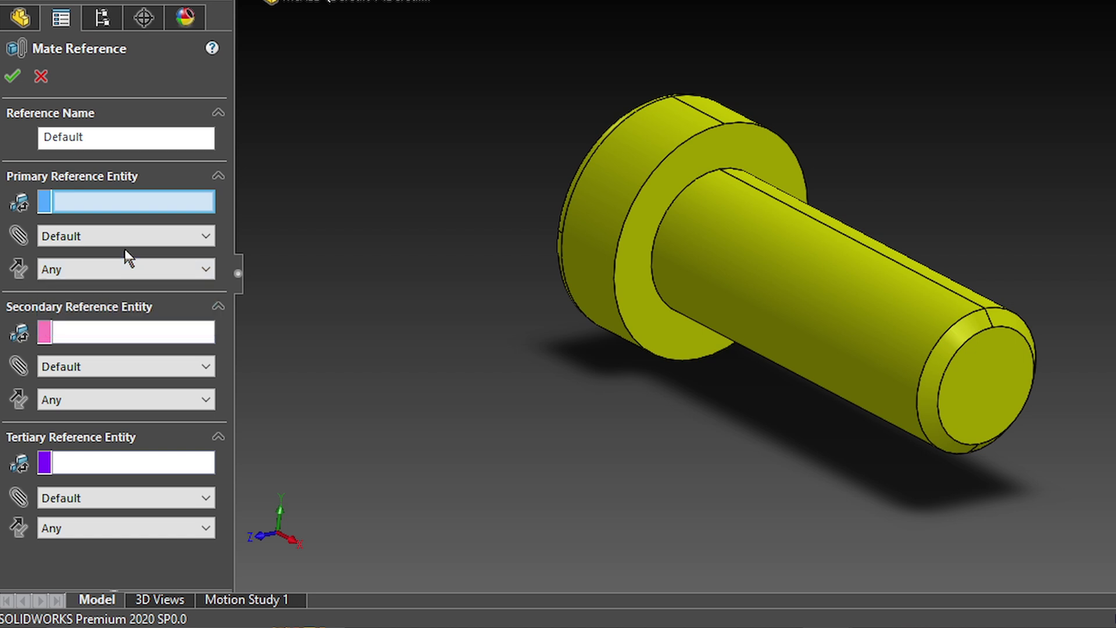
pyautogui.click(730, 249)
pyautogui.click(729, 239)
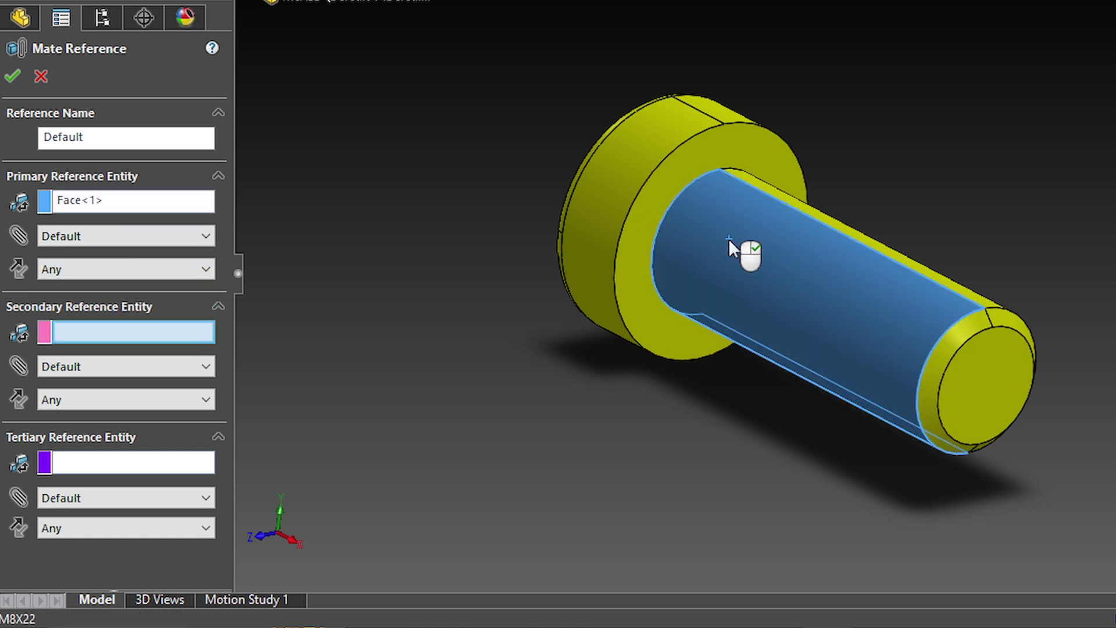
pyautogui.click(144, 238)
pyautogui.click(109, 278)
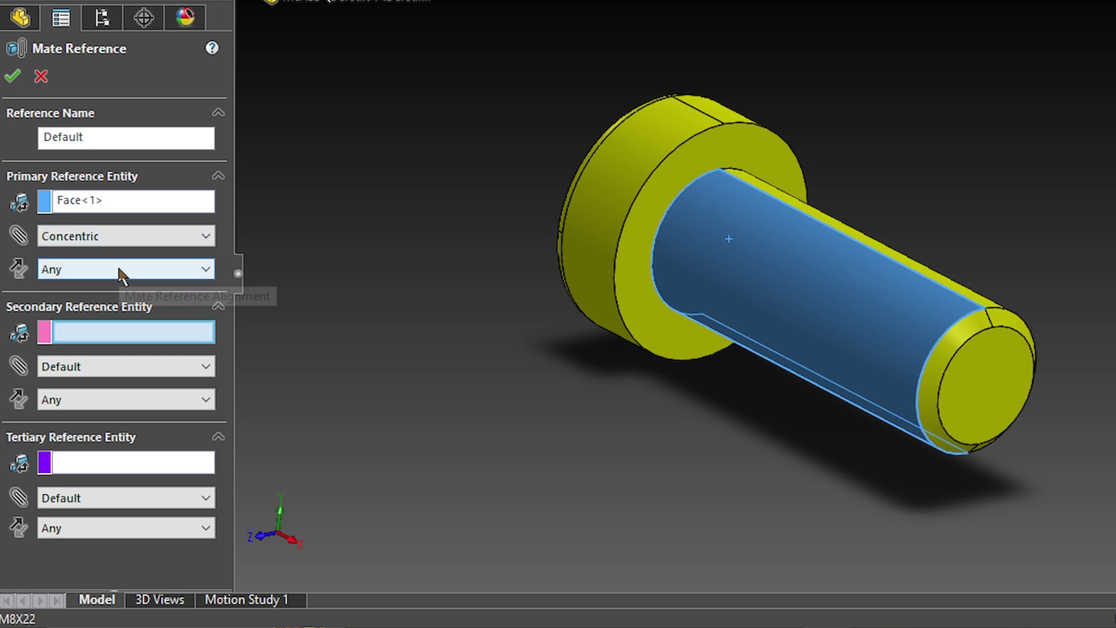
pyautogui.click(119, 273)
pyautogui.click(120, 335)
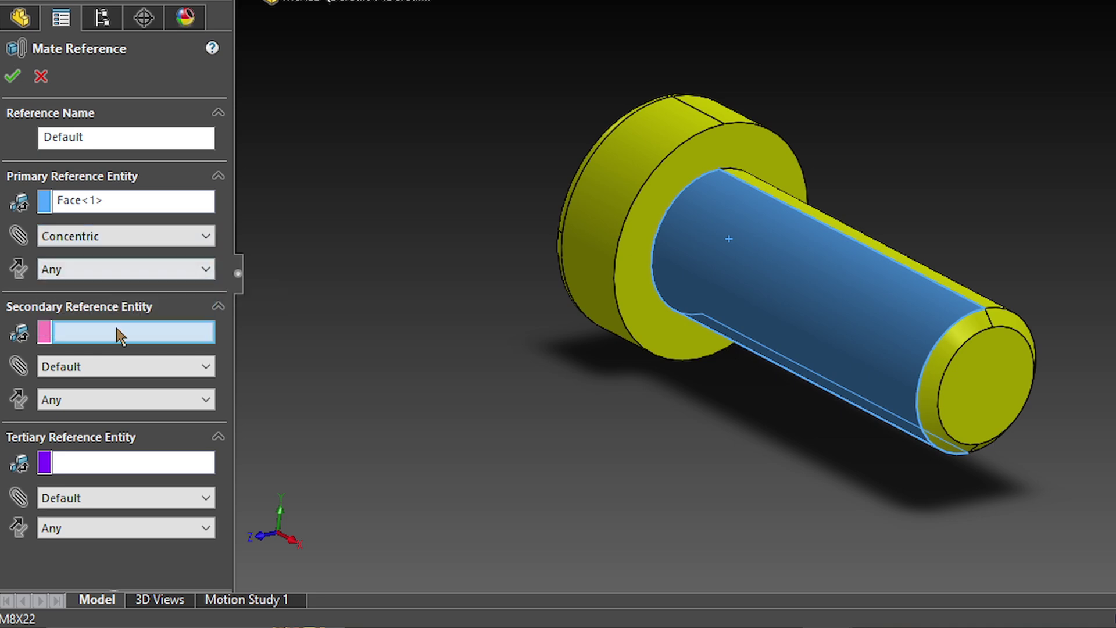
# Step: Add the head's underside as a Coincident secondary reference and save the mate reference
pyautogui.click(627, 276)
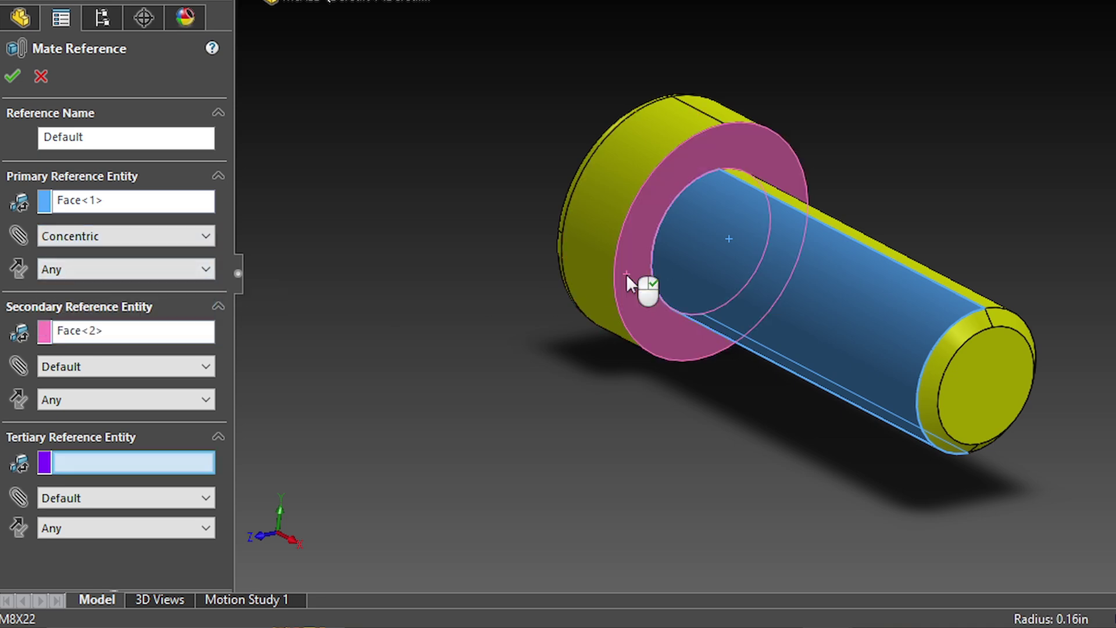
pyautogui.click(115, 373)
pyautogui.click(111, 410)
pyautogui.click(13, 76)
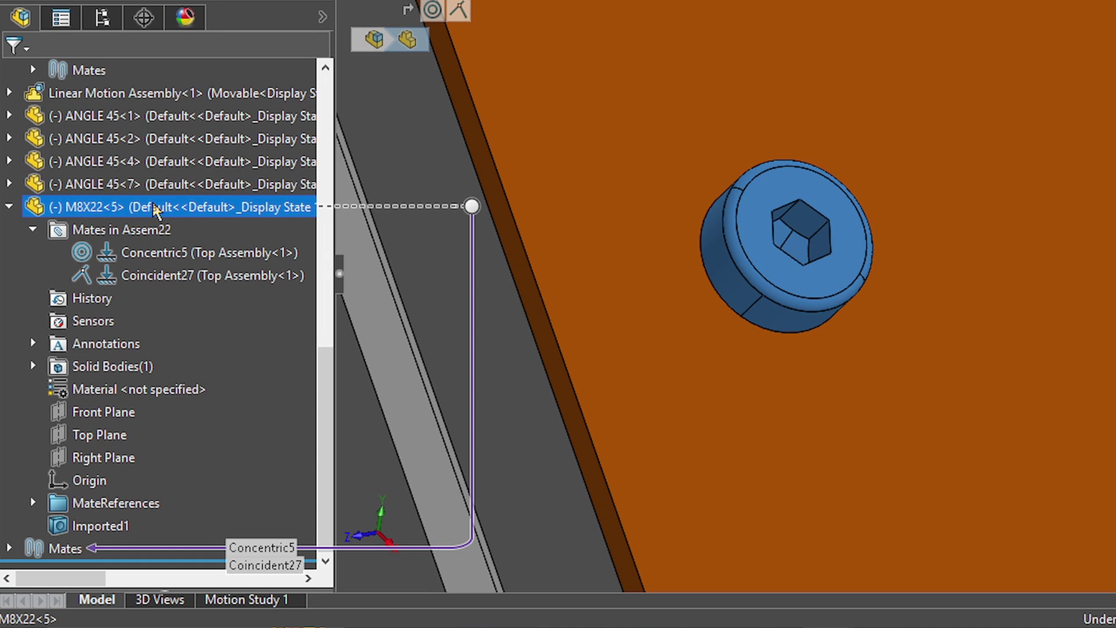
# Step: Suppress Coincident27, then flip Concentric5 to Anti-Aligned and back to Aligned
pyautogui.rightClick(161, 276)
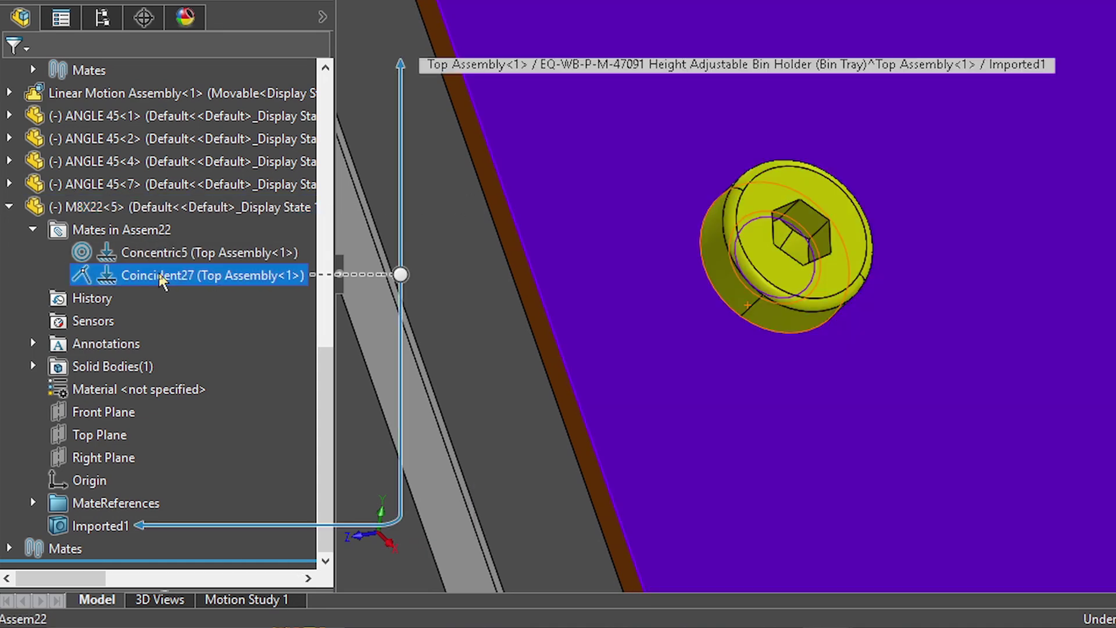
pyautogui.click(210, 134)
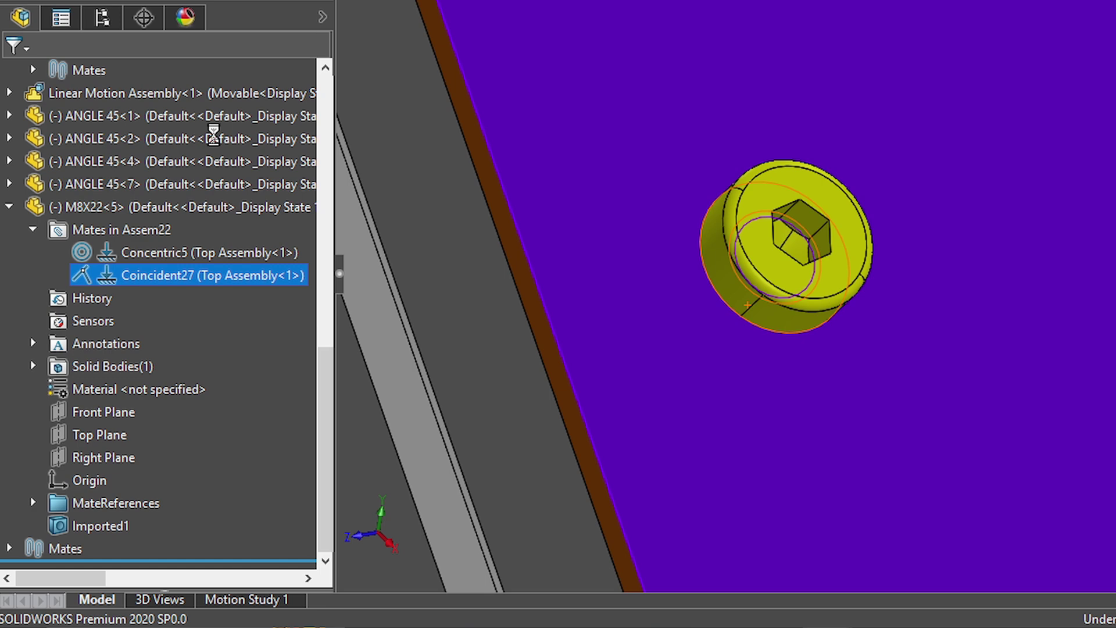
pyautogui.click(219, 253)
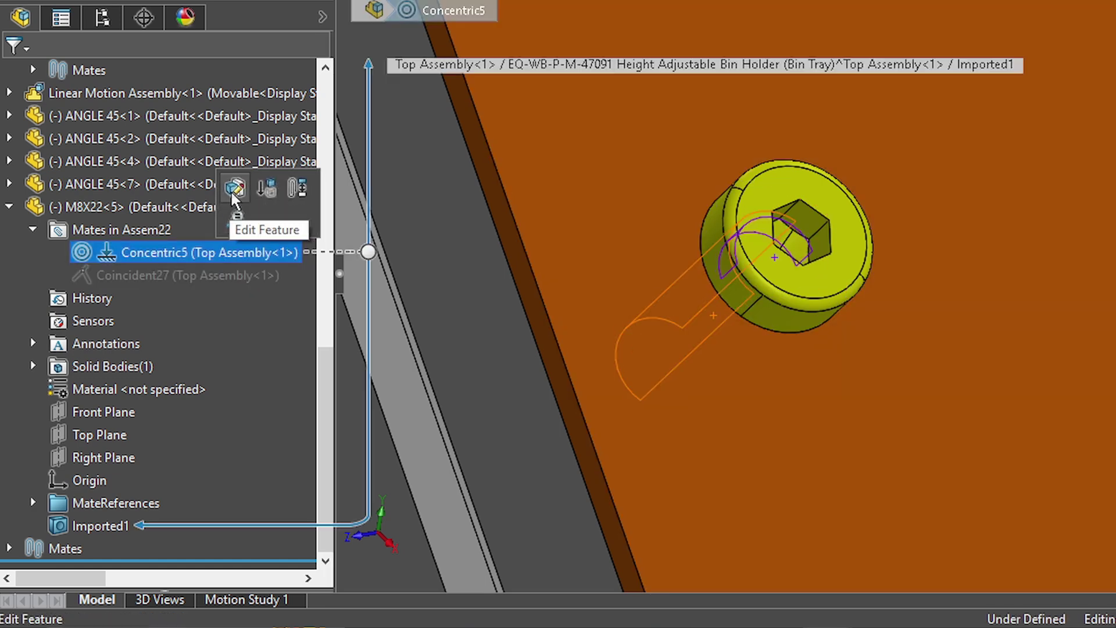
pyautogui.click(234, 189)
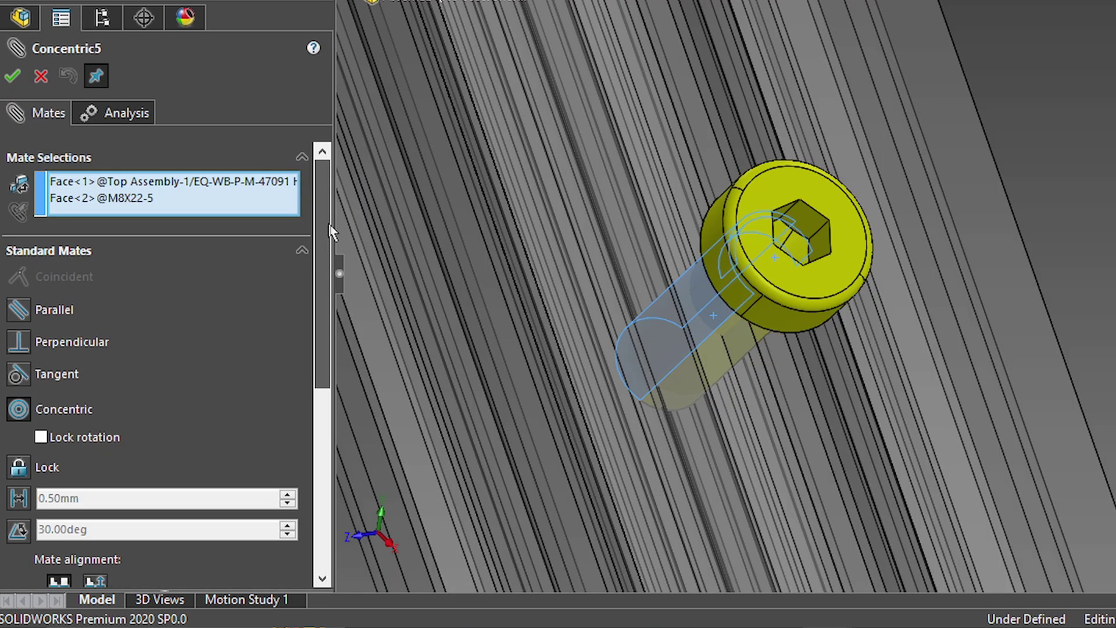
pyautogui.moveTo(331, 232); pyautogui.dragTo(323, 306)
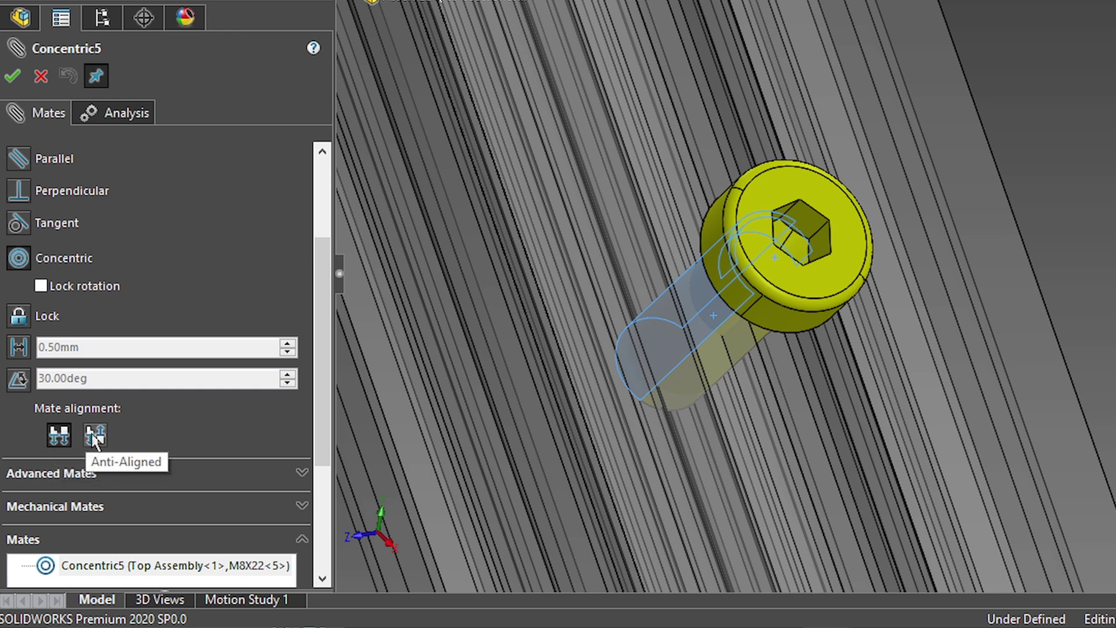
pyautogui.click(94, 438)
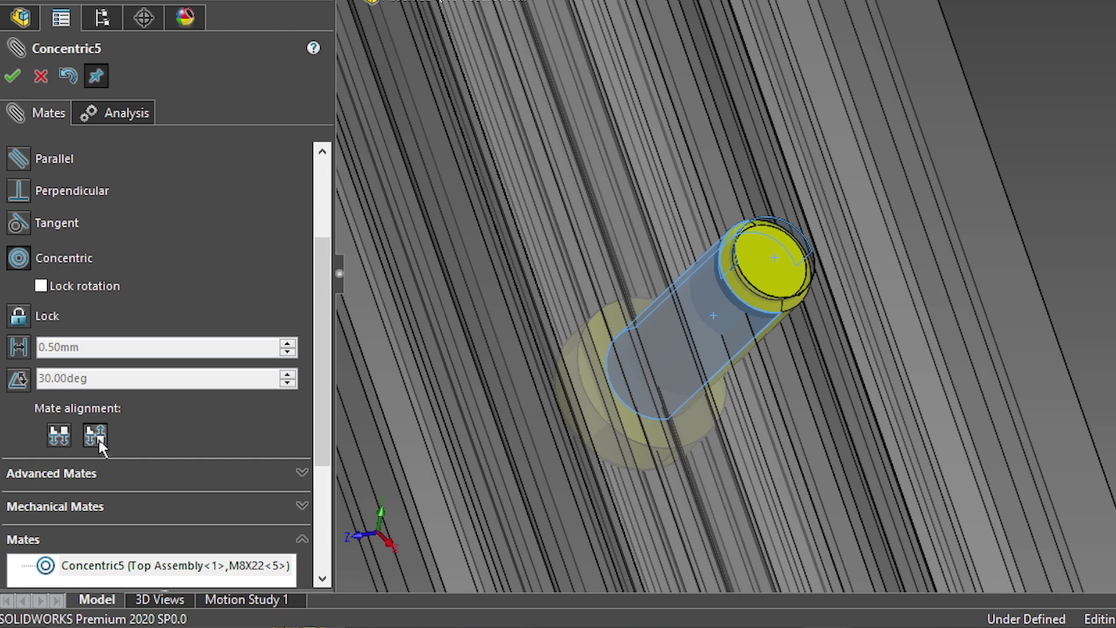
pyautogui.click(65, 441)
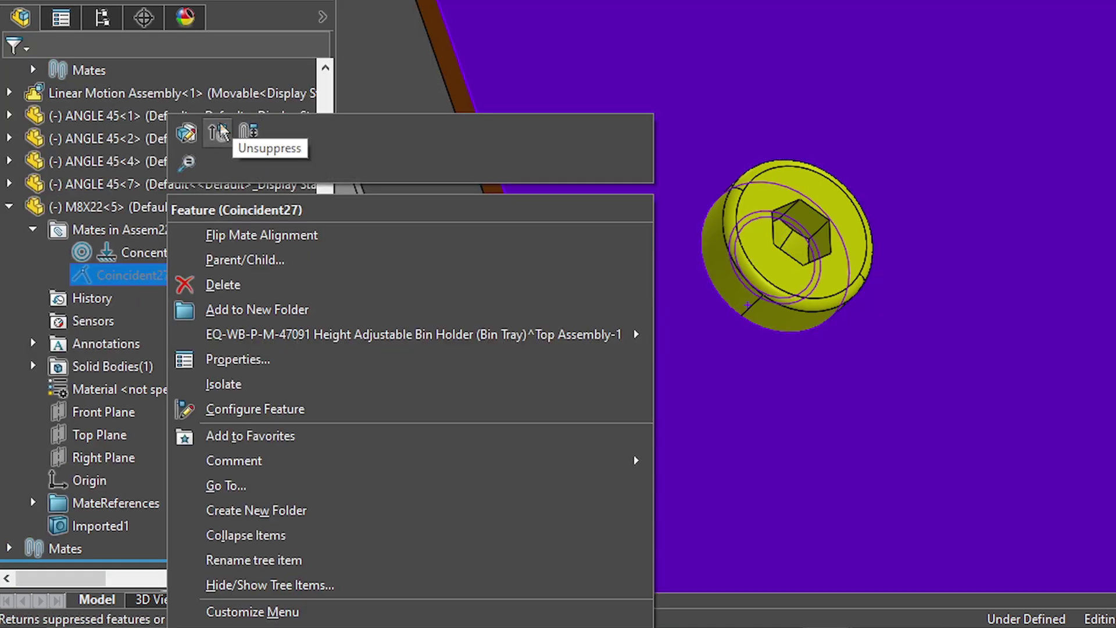
# Step: Unsuppress Coincident27 and change its alignment to Aligned
pyautogui.click(216, 134)
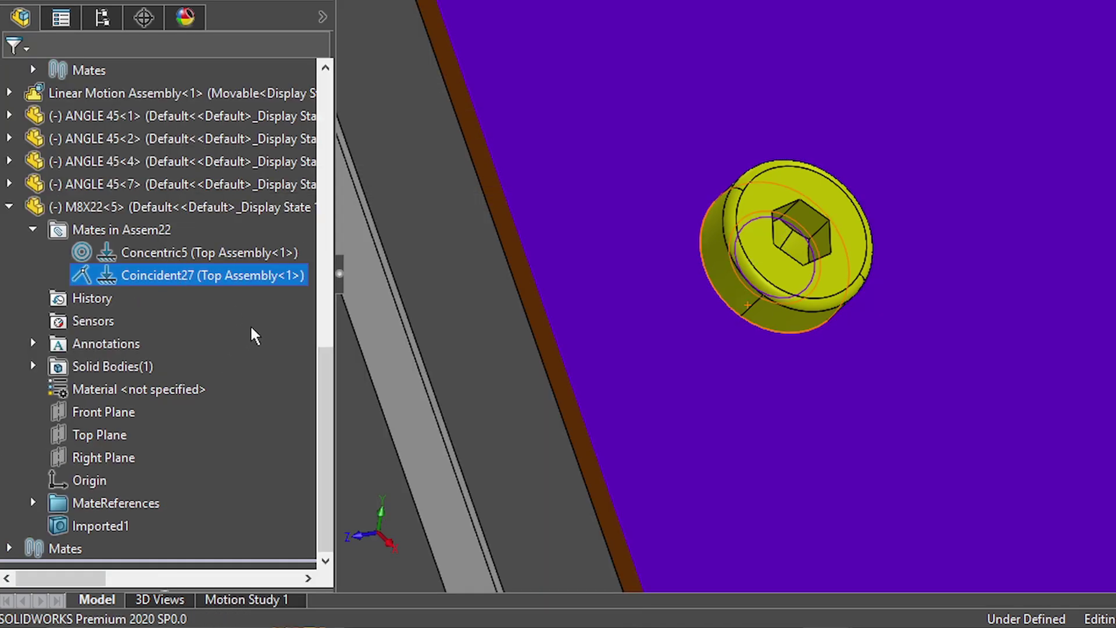
pyautogui.doubleClick(291, 275)
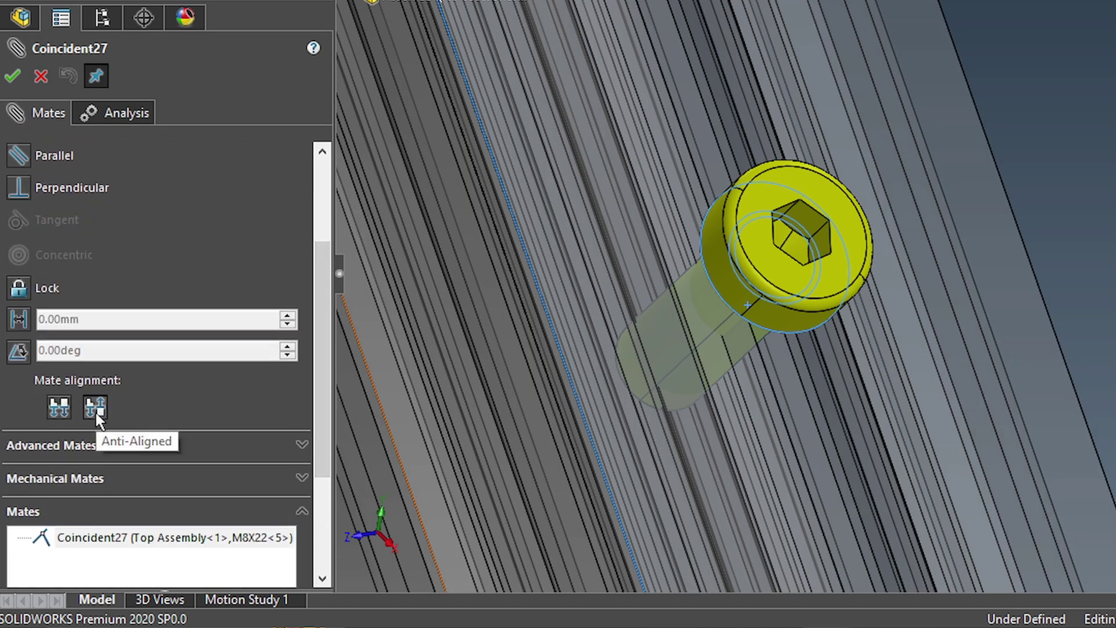
pyautogui.click(60, 409)
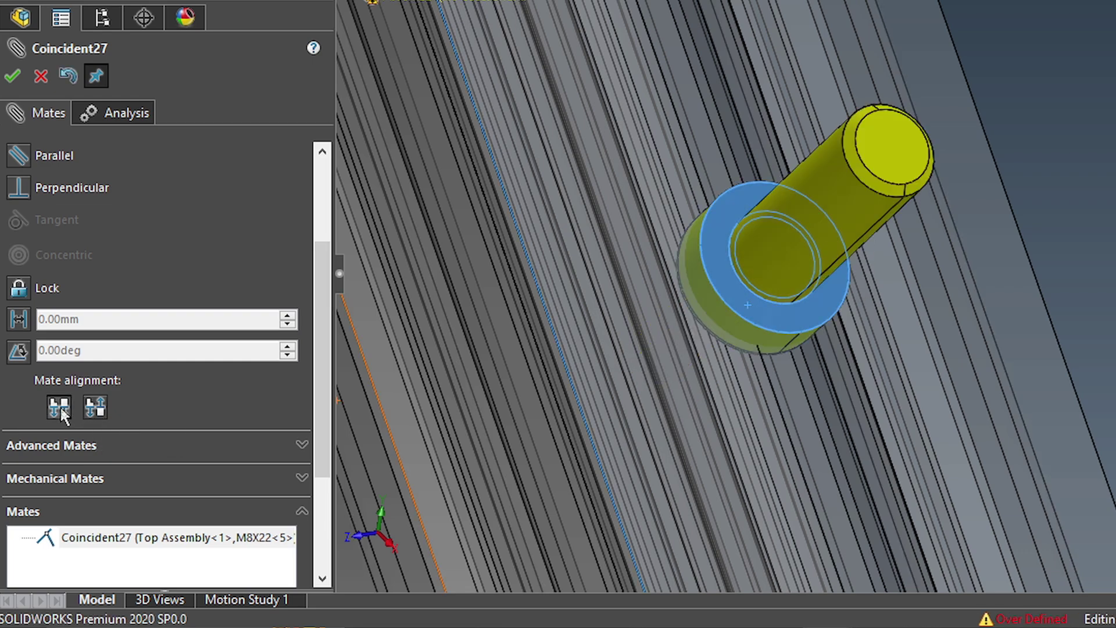
pyautogui.click(12, 74)
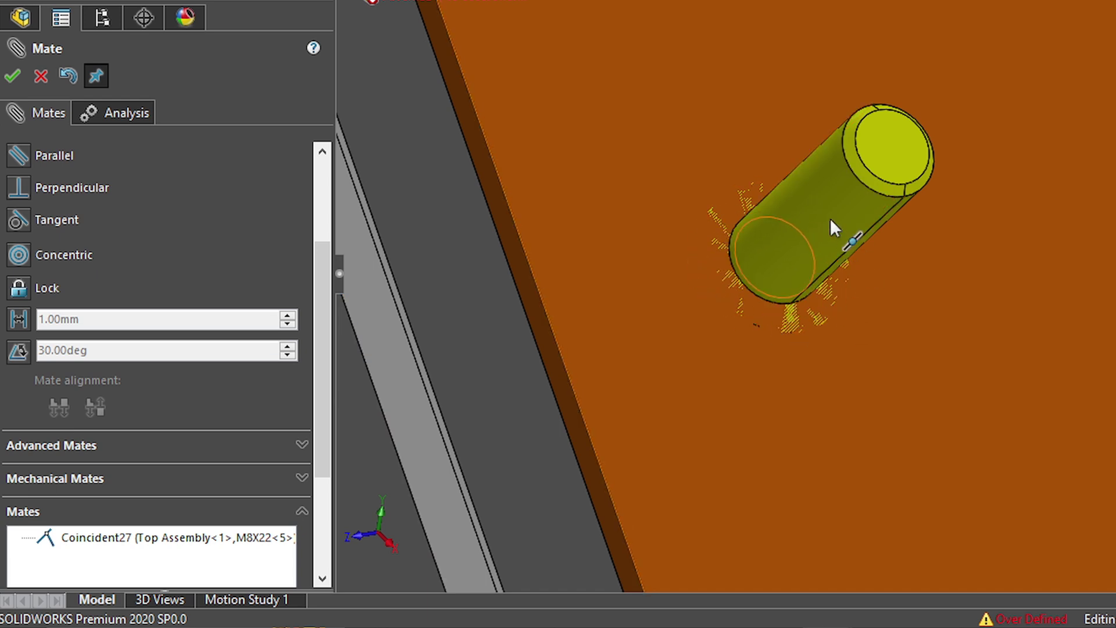
# Step: Delete the M8X22 bolt from the assembly
pyautogui.click(41, 76)
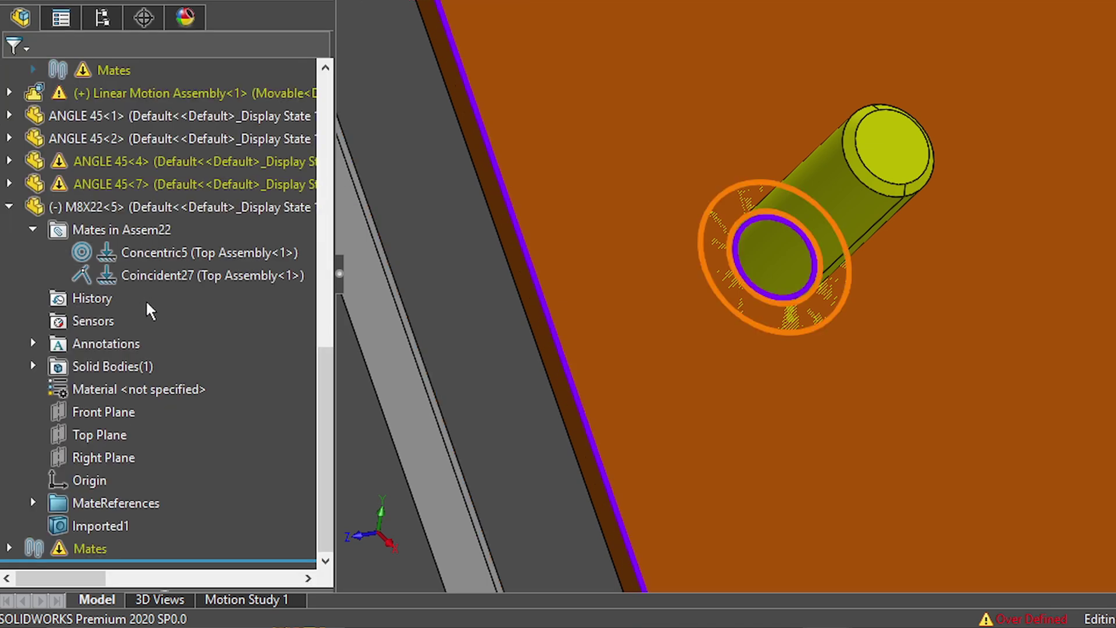
pyautogui.click(250, 260)
pyautogui.click(248, 252)
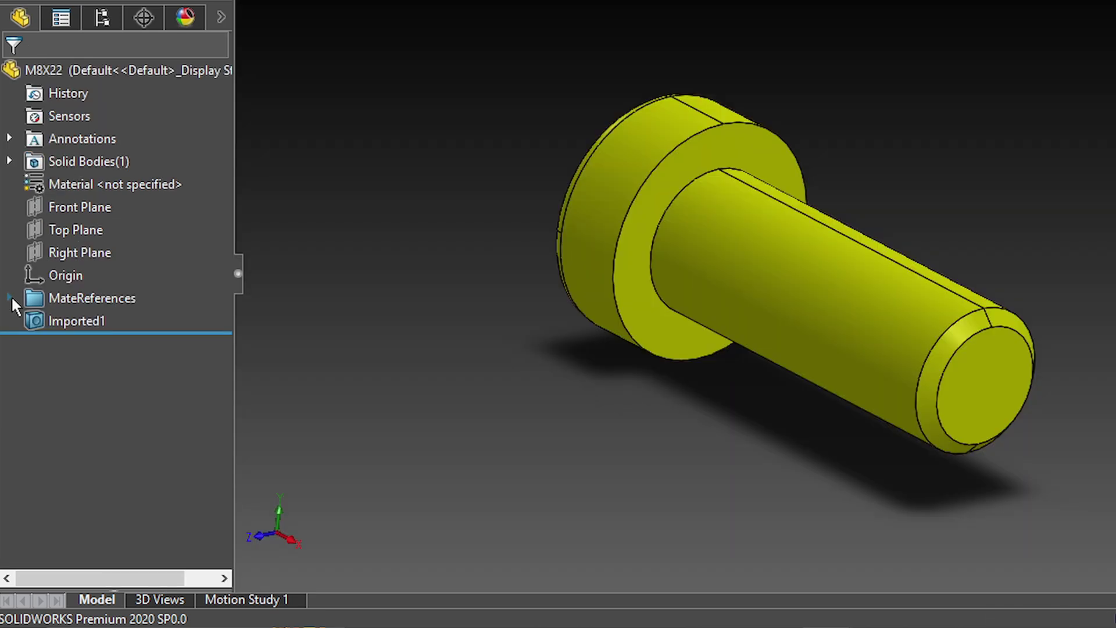
# Step: Edit the Default mate reference: primary alignment Aligned, secondary Anti-Aligned
pyautogui.click(10, 298)
pyautogui.rightClick(88, 319)
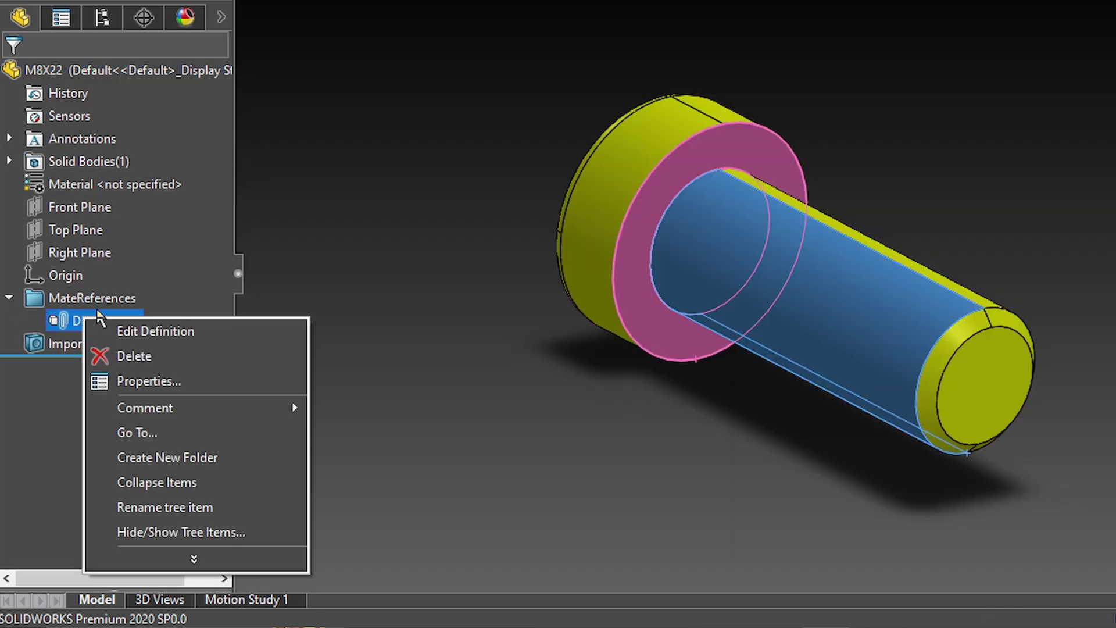
pyautogui.click(120, 329)
pyautogui.click(80, 269)
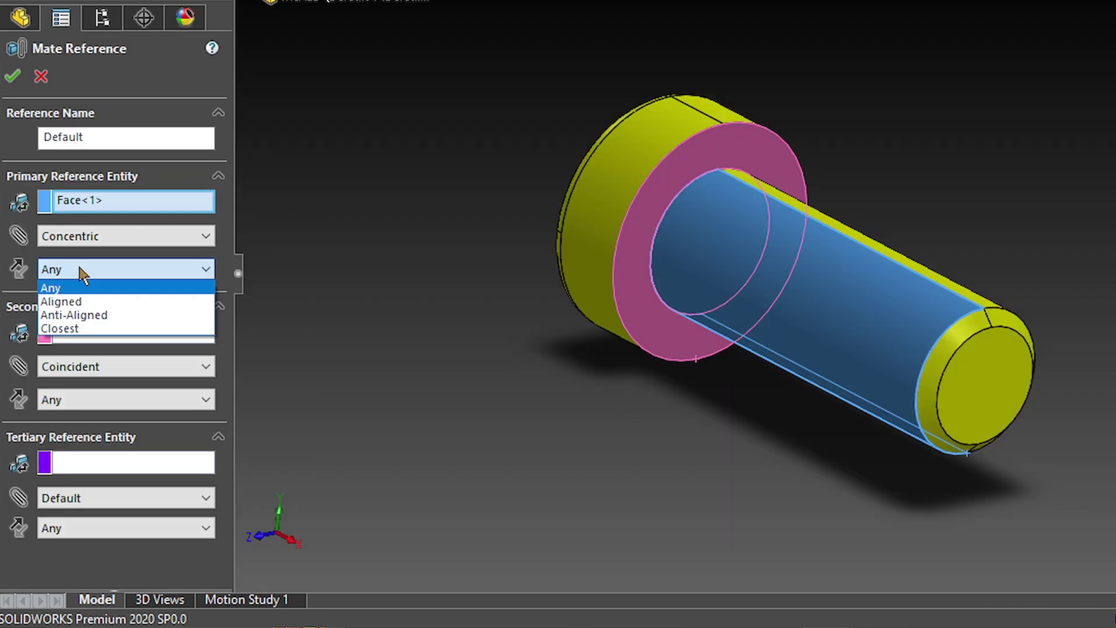
pyautogui.click(71, 310)
pyautogui.click(96, 400)
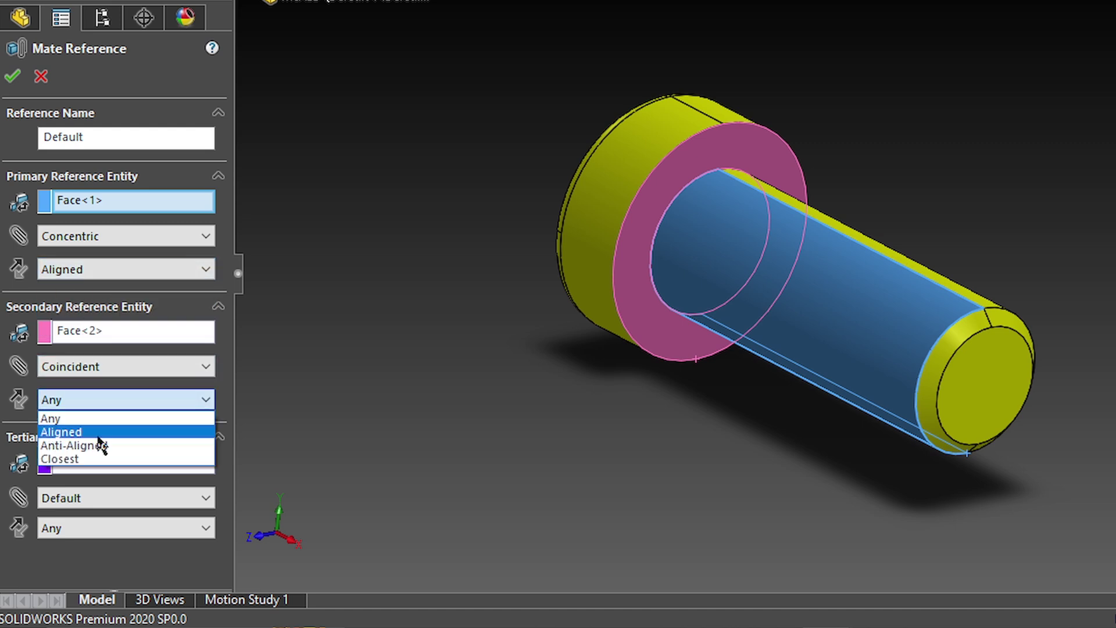
pyautogui.click(85, 447)
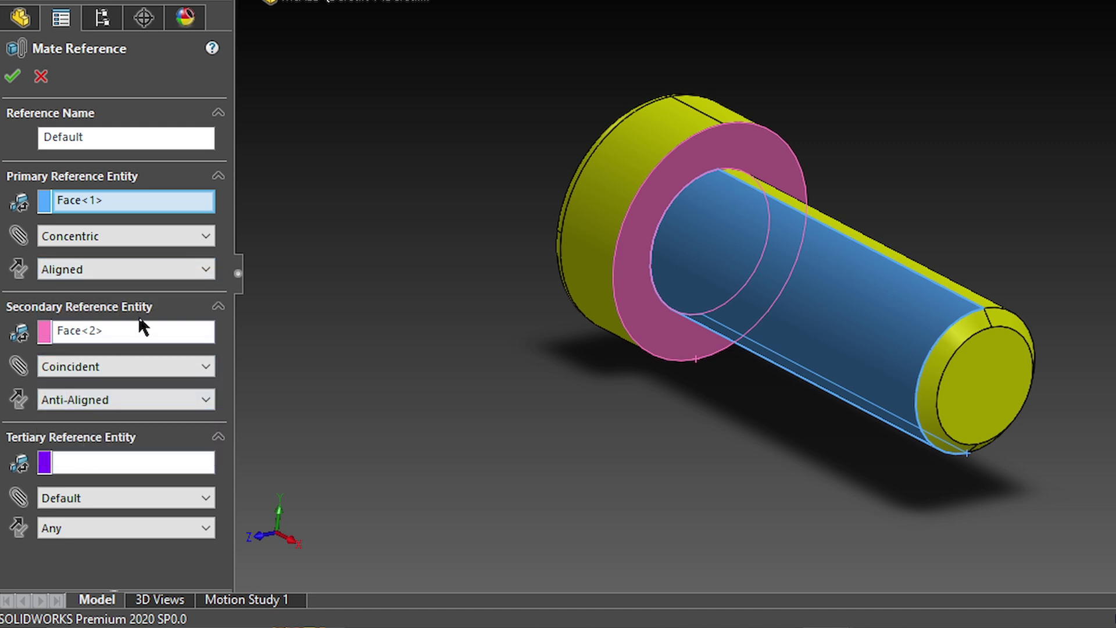
pyautogui.click(13, 76)
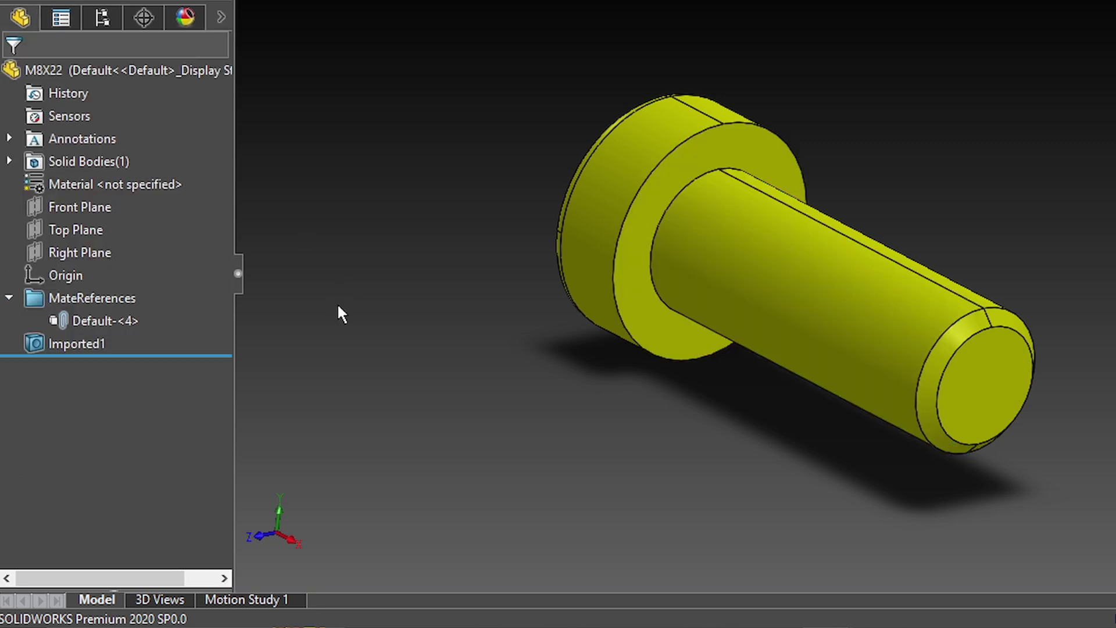
pyautogui.click(641, 284)
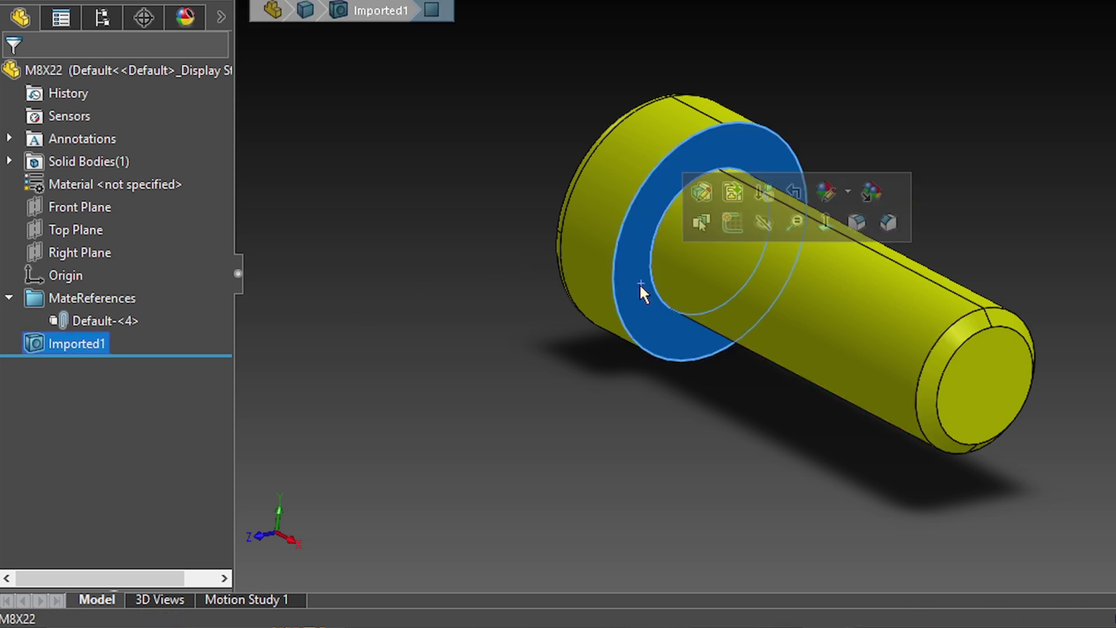
# Step: Delete the bolt's Default-<4> mate reference
pyautogui.click(676, 277)
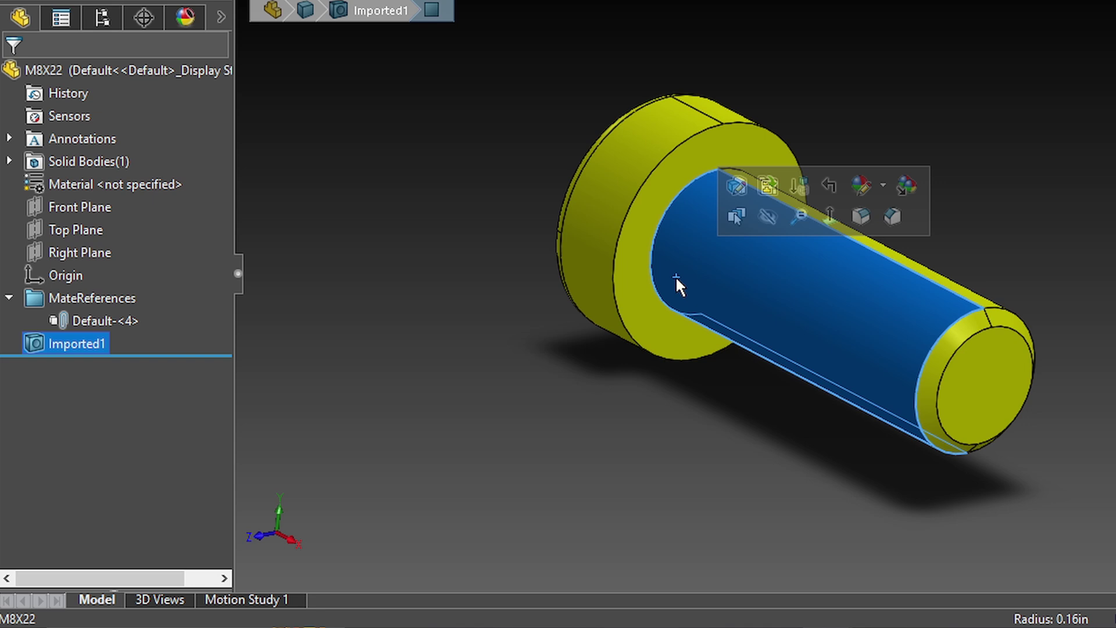
pyautogui.click(365, 295)
pyautogui.rightClick(106, 325)
pyautogui.click(169, 356)
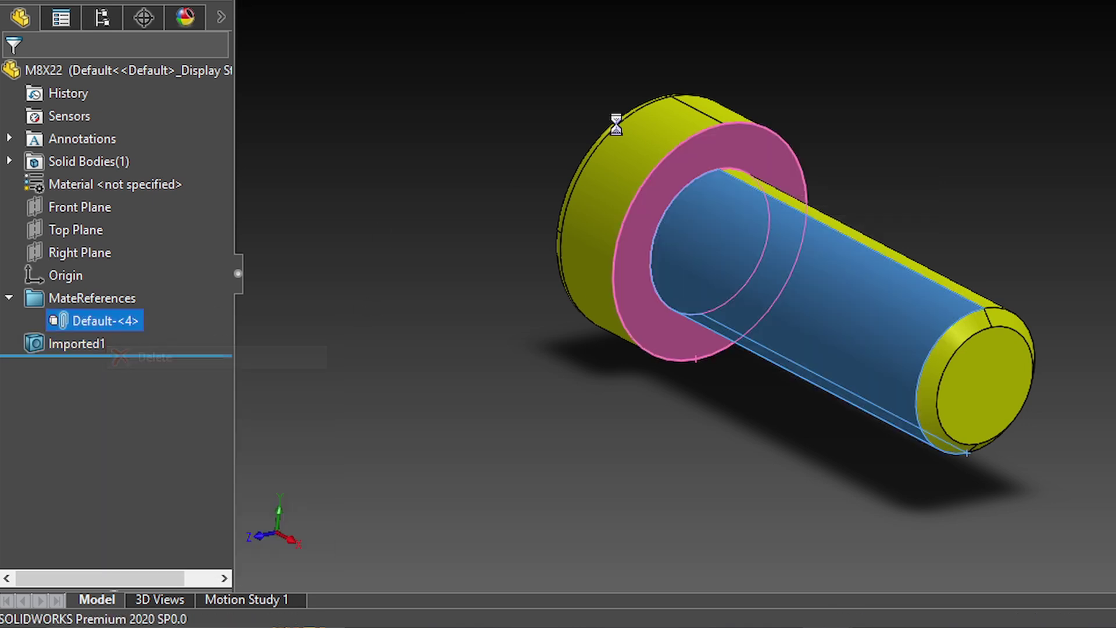
# Step: Create a new mate reference on the head/shank circular edge with Anti-Aligned alignment
pyautogui.click(818, 114)
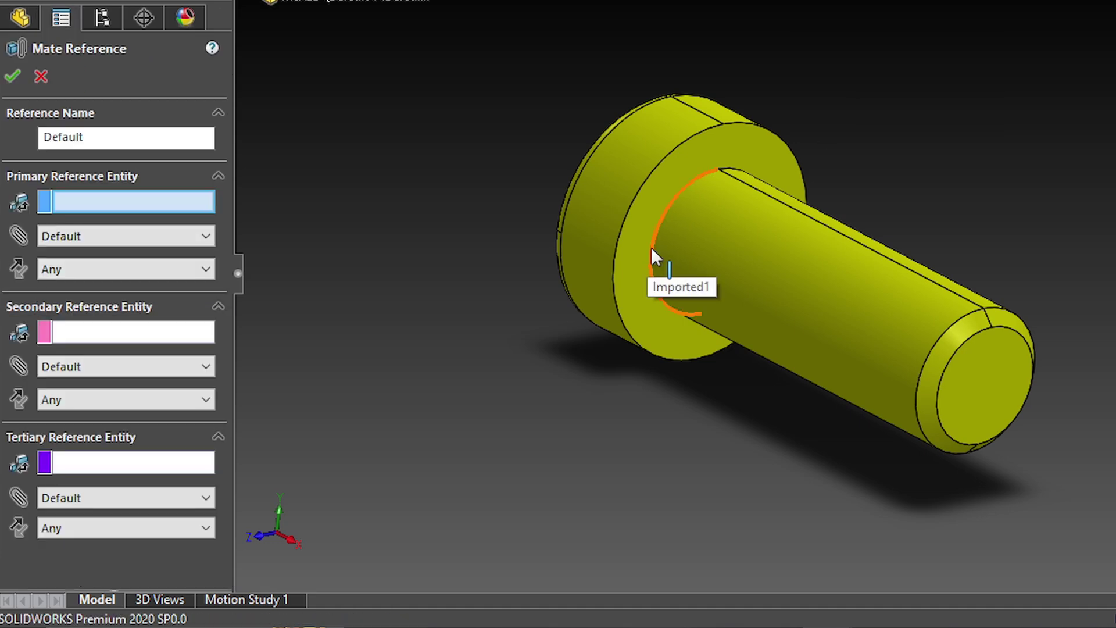
pyautogui.click(655, 256)
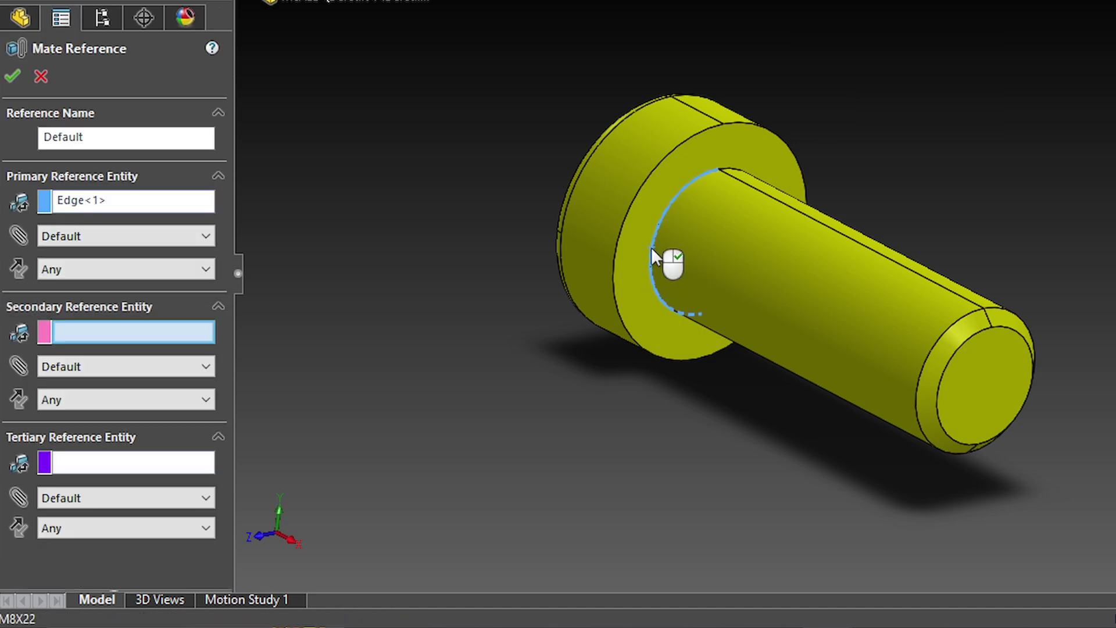
pyautogui.click(92, 237)
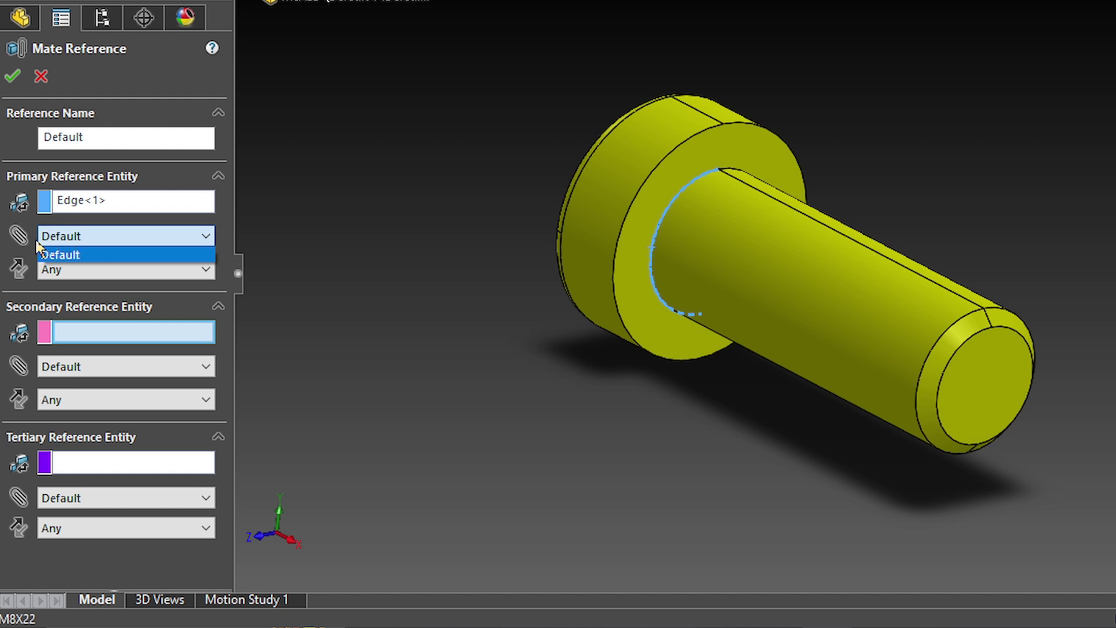
pyautogui.click(3, 256)
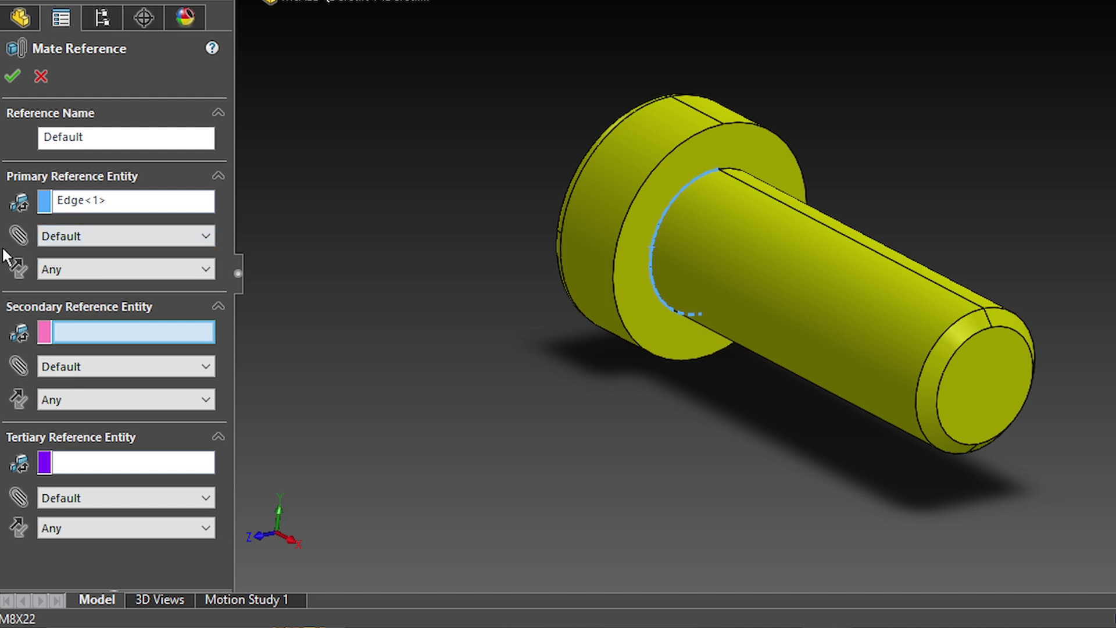
pyautogui.click(69, 268)
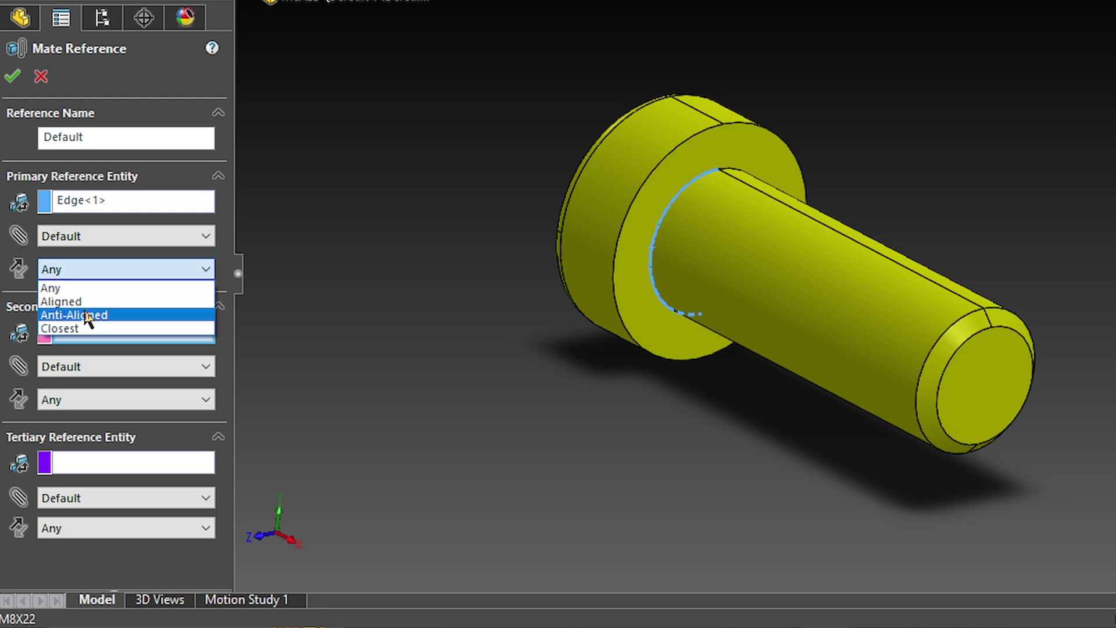
pyautogui.click(86, 309)
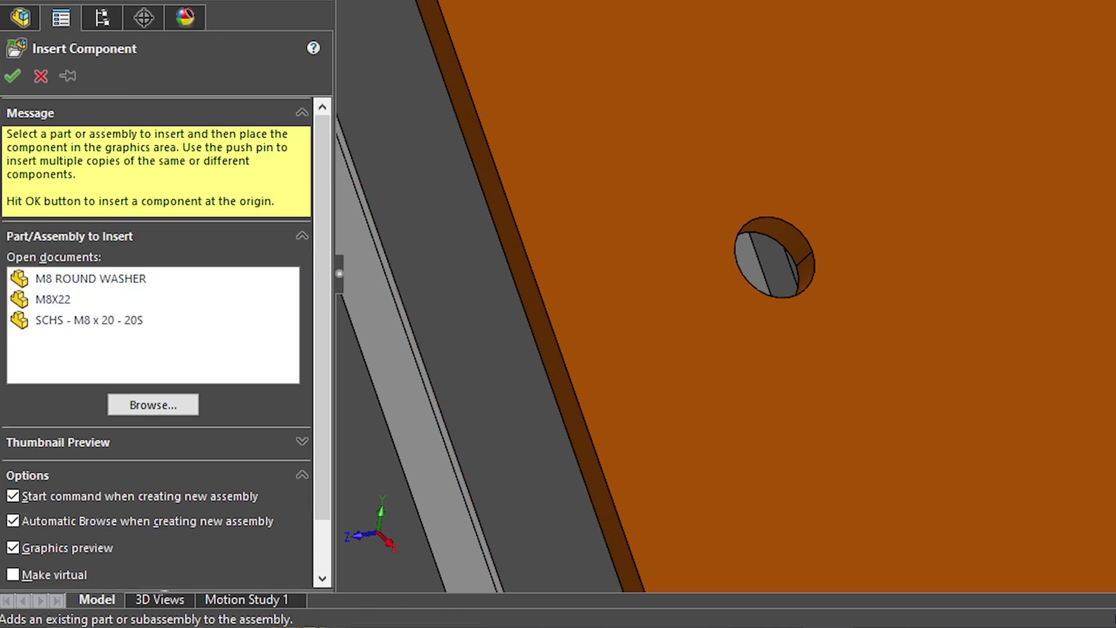
# Step: Drop the M8X22 bolt into the plate hole and review its auto-added Concentric7 and Coincident29 mates
pyautogui.click(56, 304)
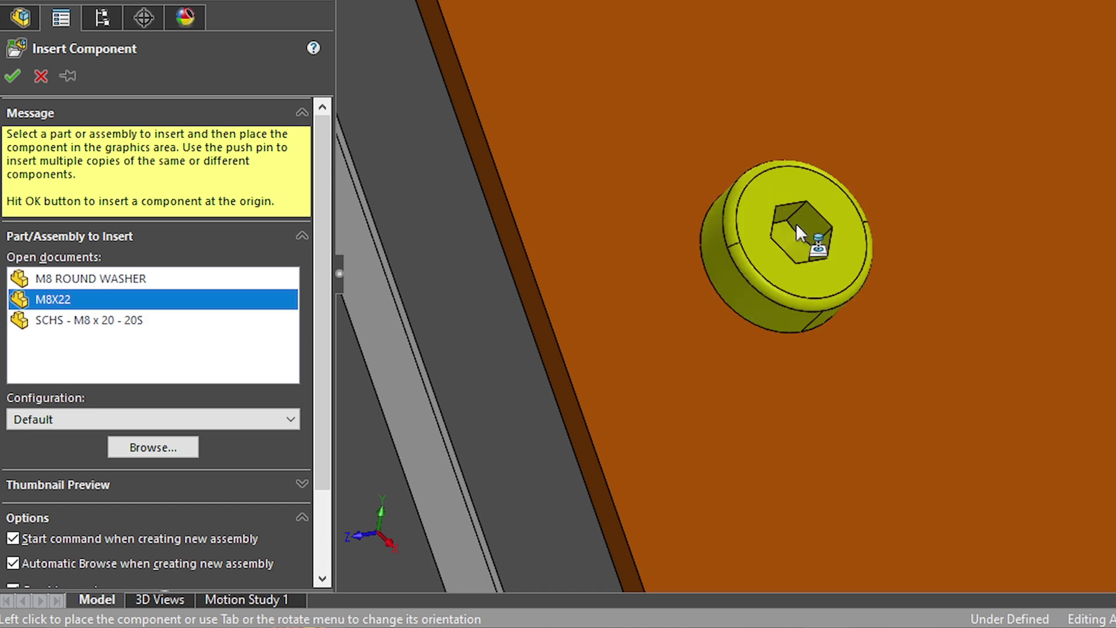
pyautogui.click(797, 222)
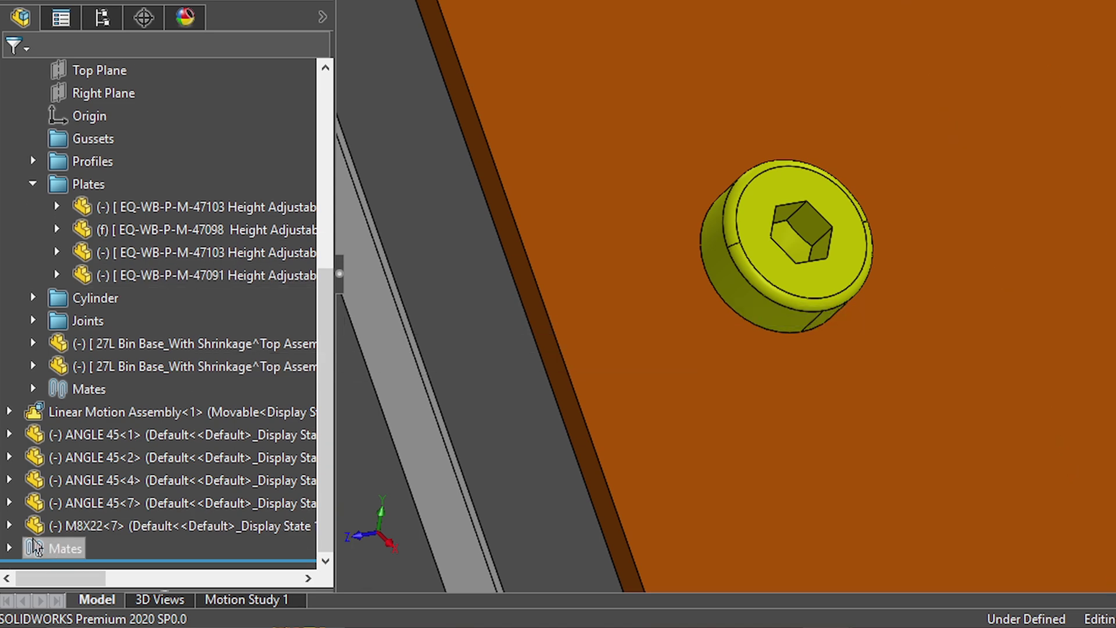
pyautogui.click(9, 549)
pyautogui.click(33, 298)
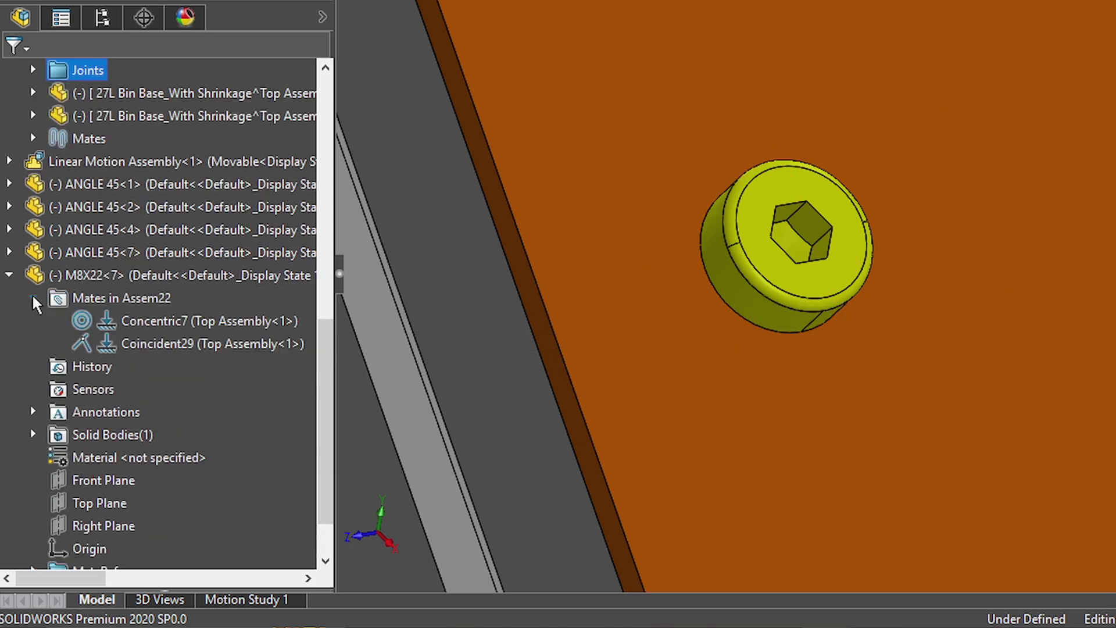
pyautogui.click(156, 323)
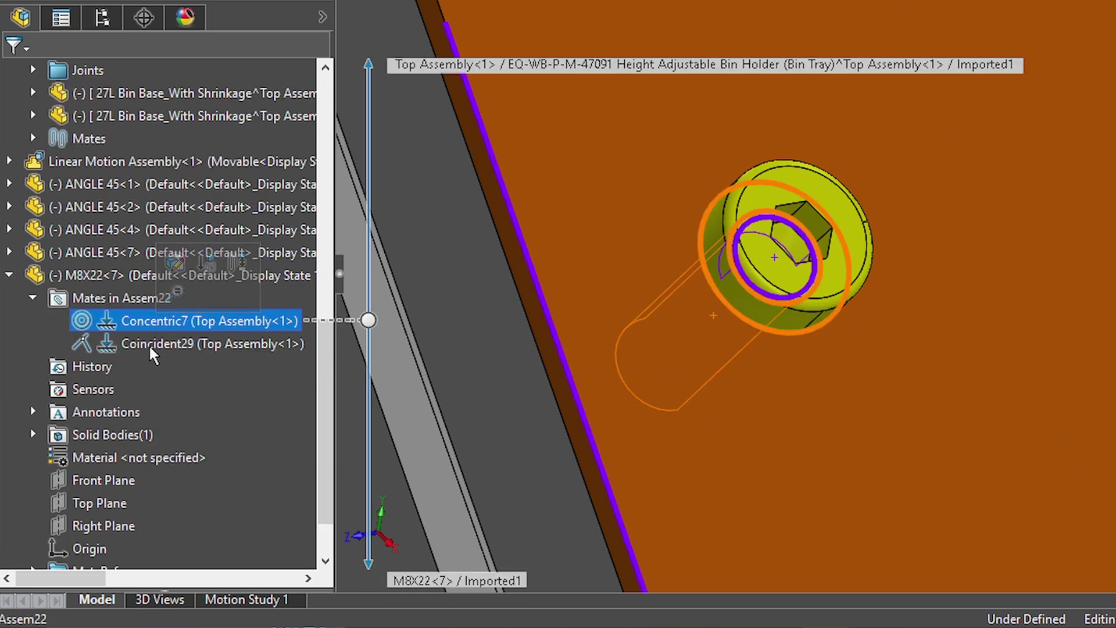
pyautogui.click(152, 344)
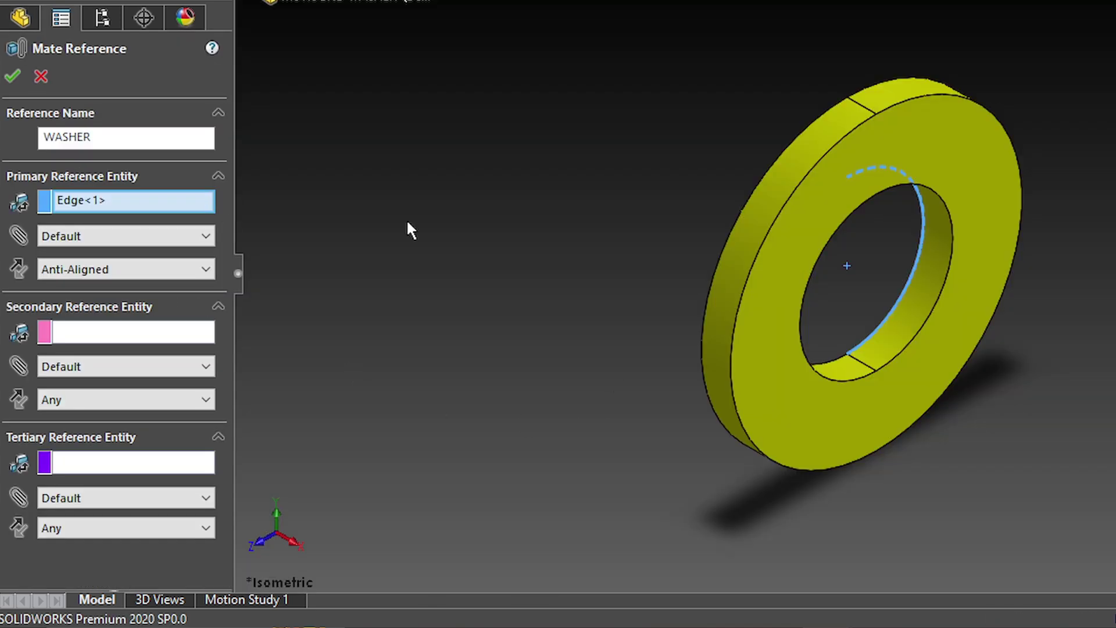
# Step: Cancel the washer's mate reference and start Insert Component in the assembly with the pushpin on
pyautogui.click(41, 78)
pyautogui.hotkey('ctrl', 'Tab')
pyautogui.scroll(-5, 780, 219)
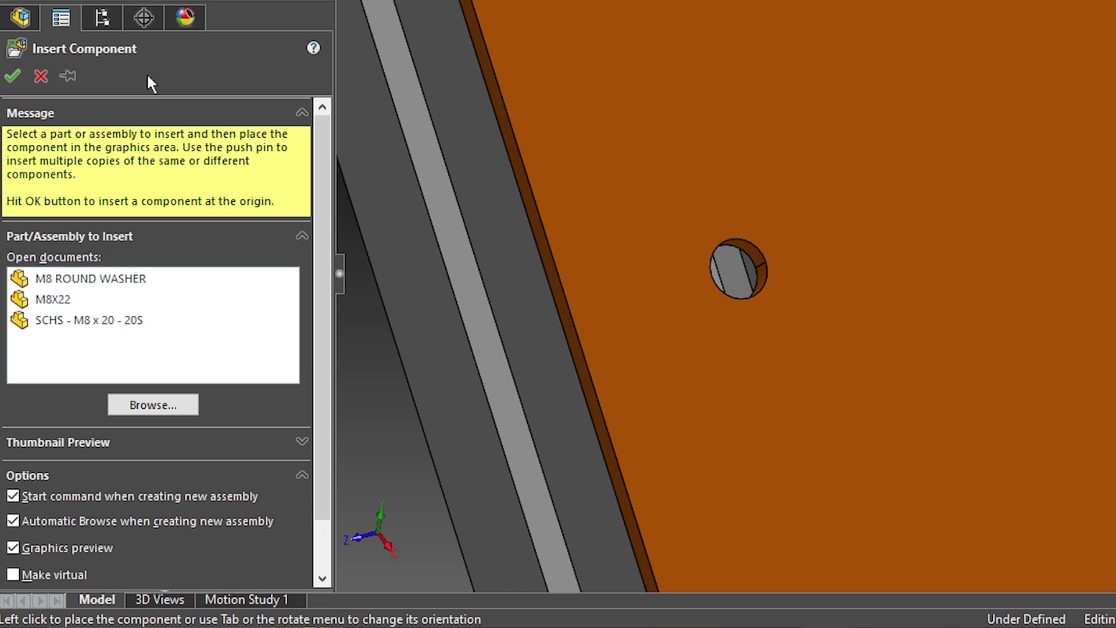
pyautogui.click(74, 74)
# Step: Place the M8 ROUND WASHER on the plate hole and the M8X22 bolt into it
pyautogui.click(83, 281)
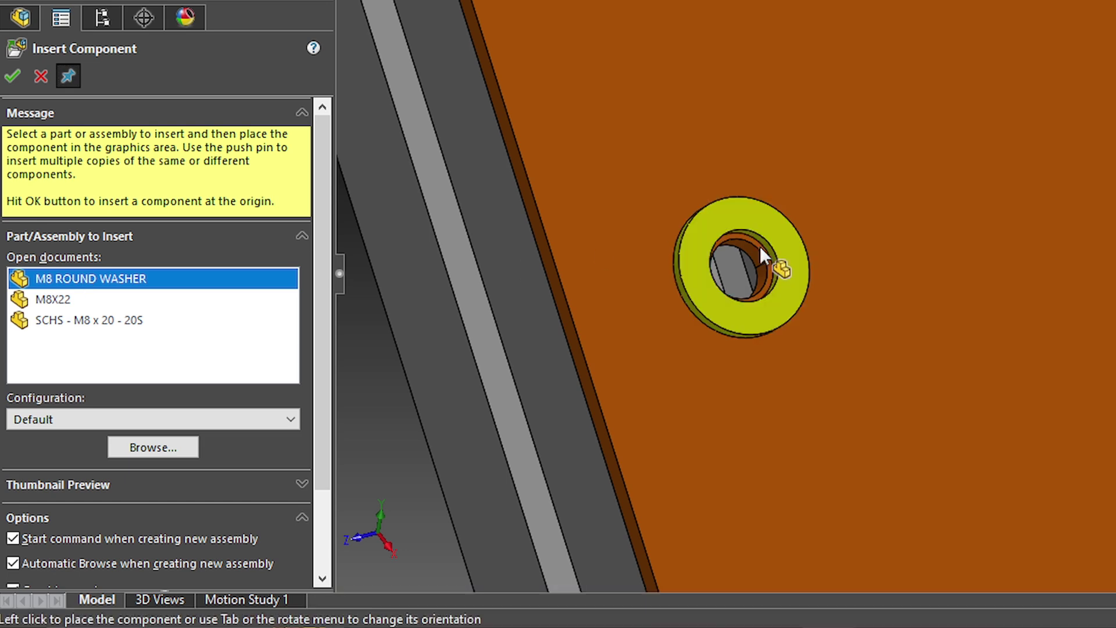
pyautogui.click(759, 246)
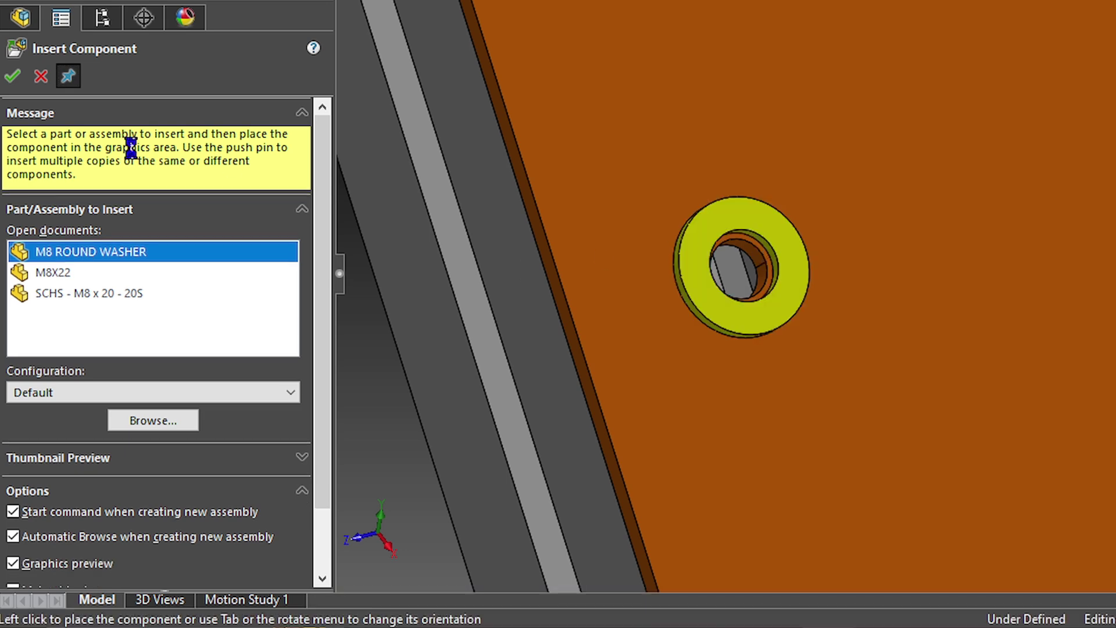
pyautogui.click(53, 273)
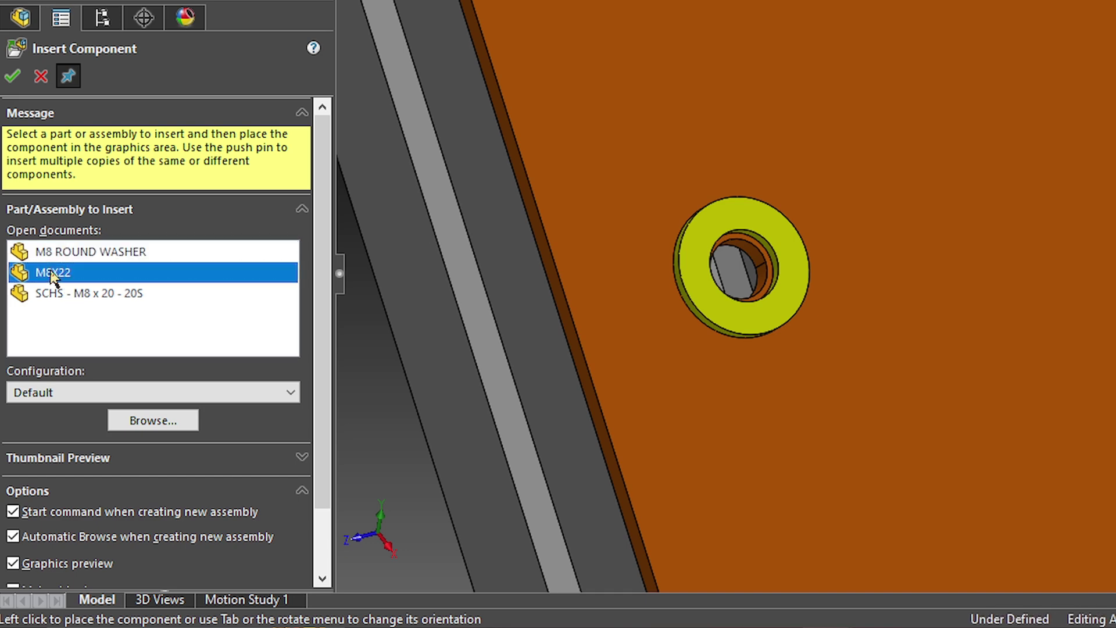
pyautogui.scroll(-4, 781, 257)
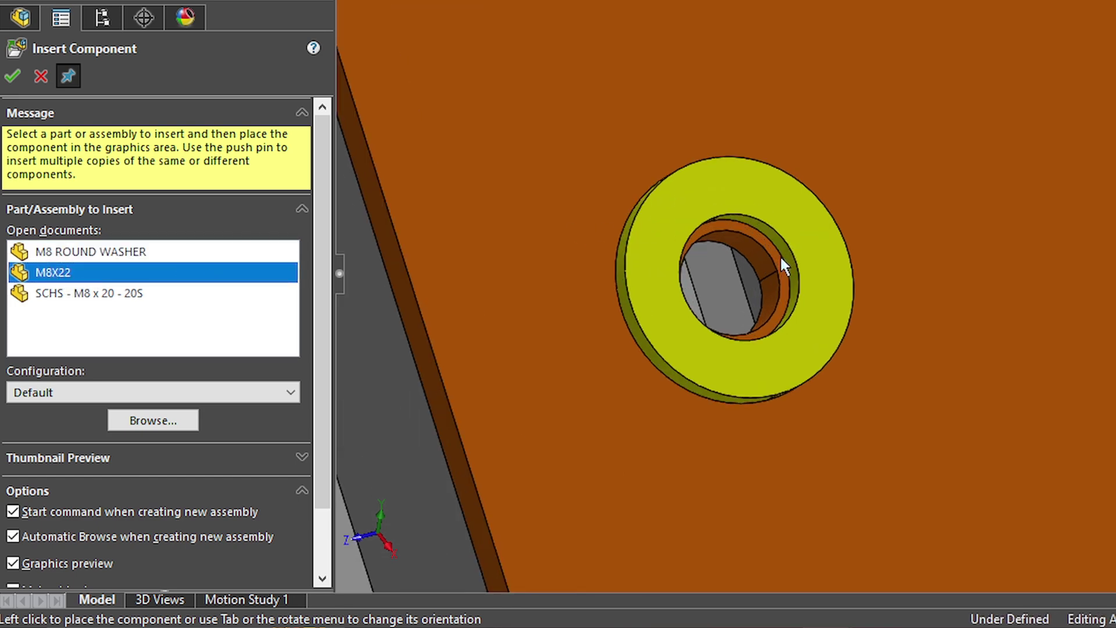
pyautogui.click(803, 259)
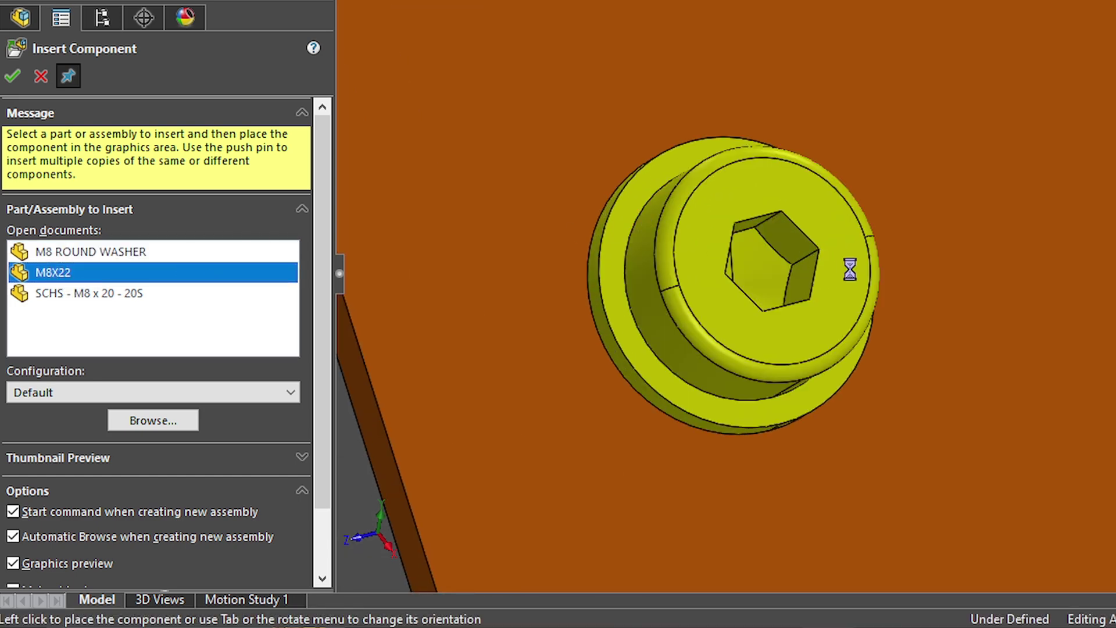
pyautogui.click(12, 76)
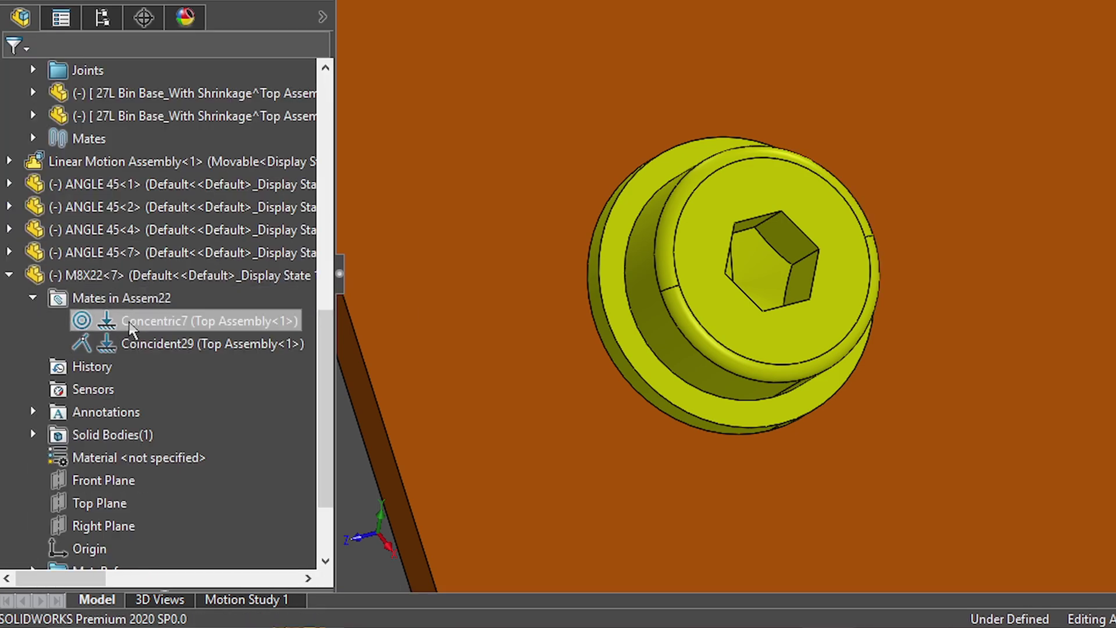
pyautogui.click(157, 343)
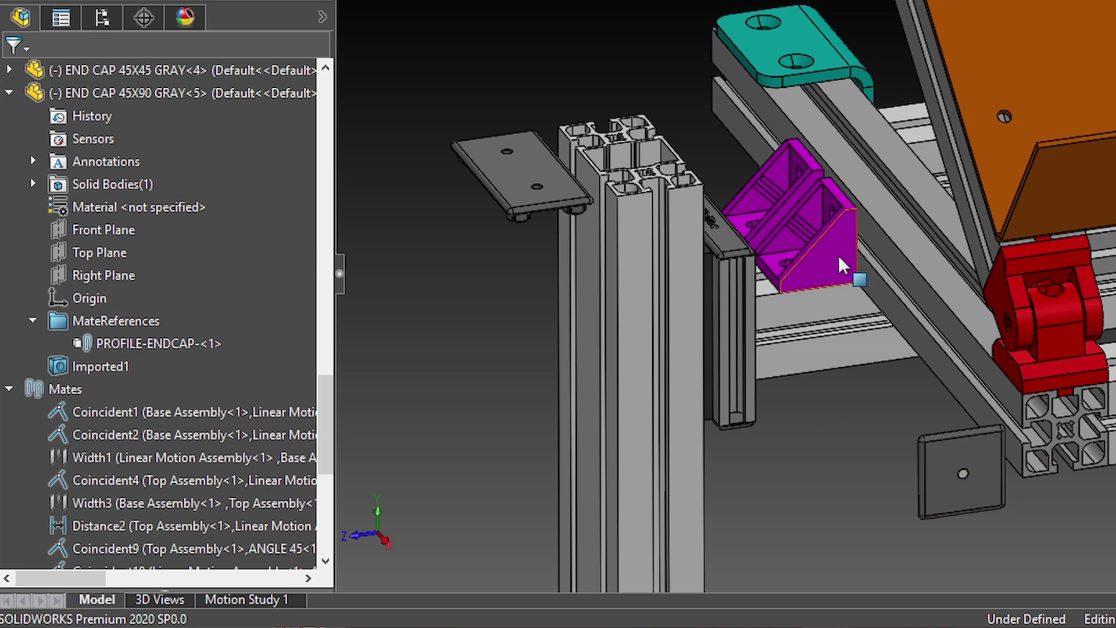
# Step: Zoom to the profile end and check the end face where the end cap fits
pyautogui.scroll(-5, 1054, 441)
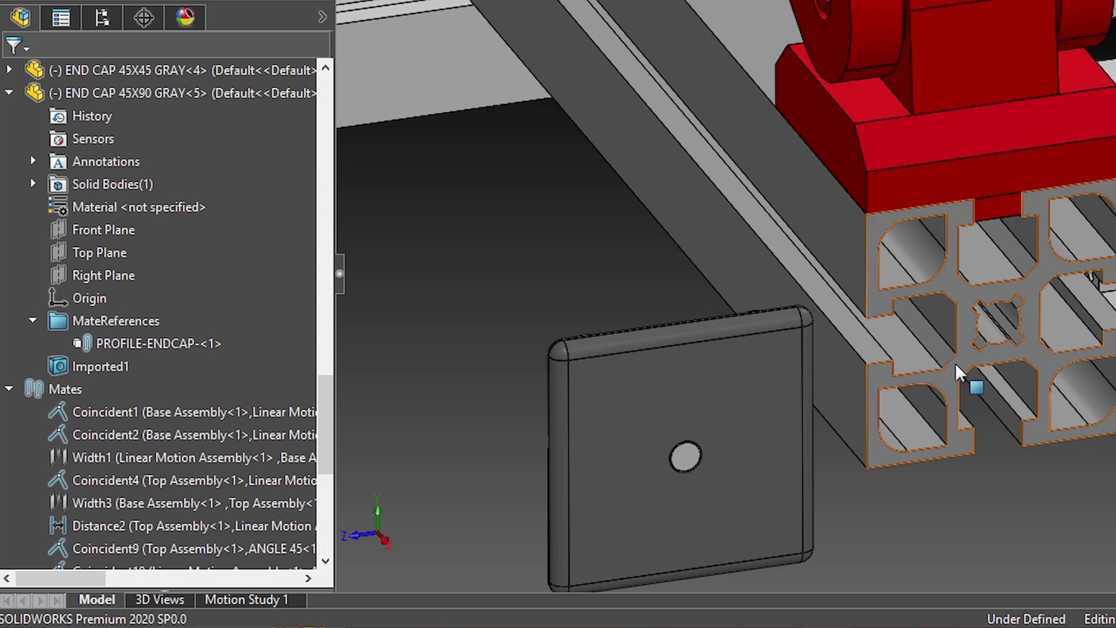
pyautogui.click(954, 363)
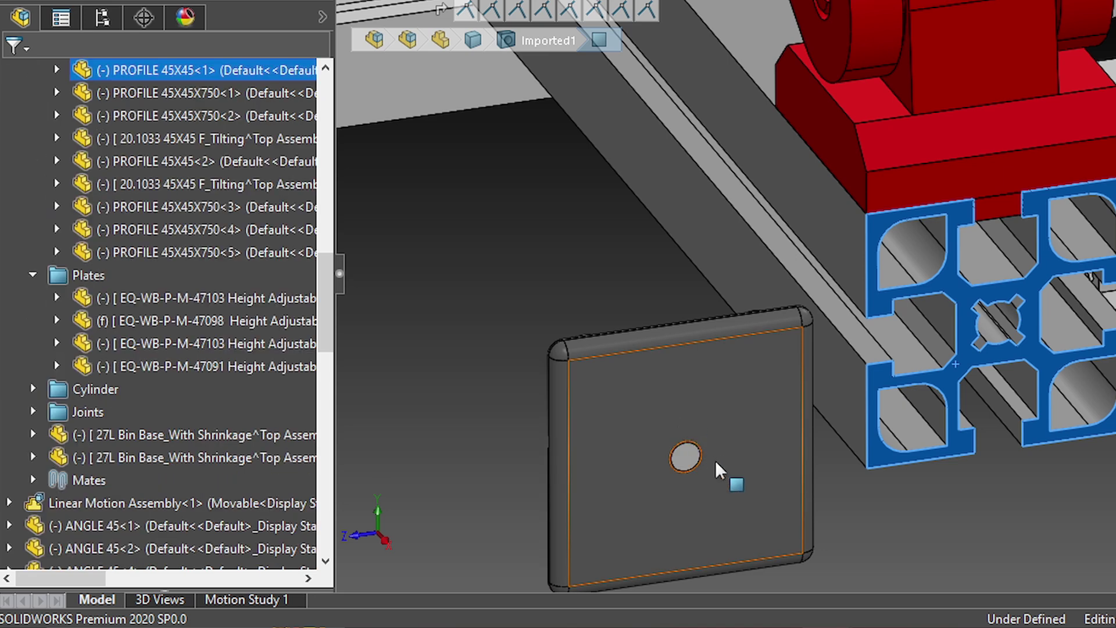
pyautogui.press('Escape')
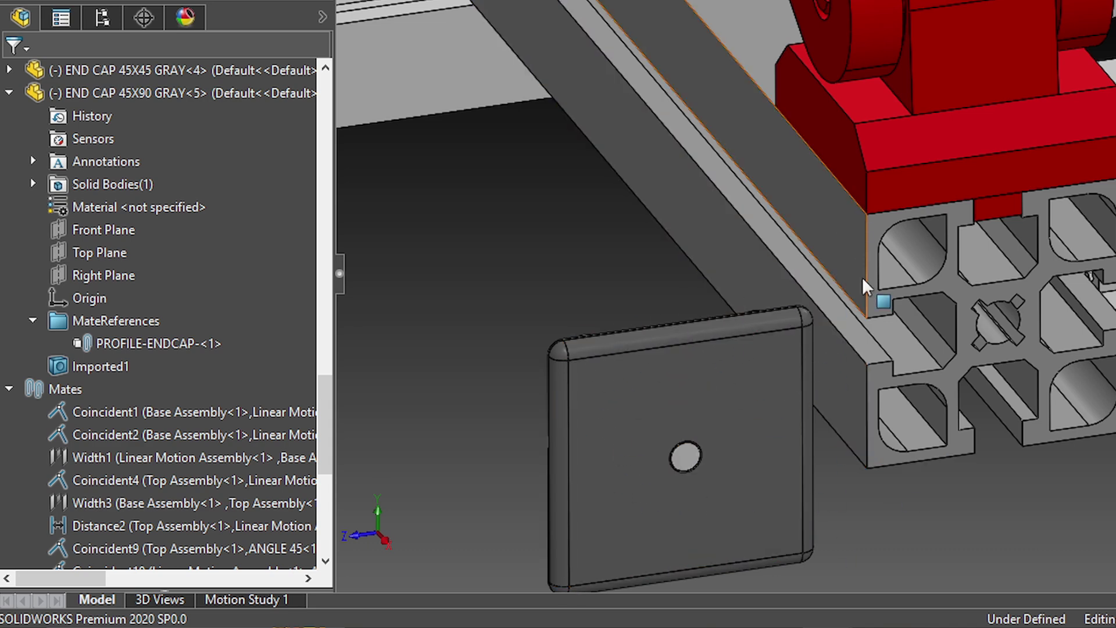
# Step: Turn the view toward the vertical profiles and check the vertical profile's top end face
pyautogui.scroll(5, 598, 273)
pyautogui.moveTo(599, 273); pyautogui.dragTo(617, 175, button='middle')
pyautogui.scroll(-5, 618, 165)
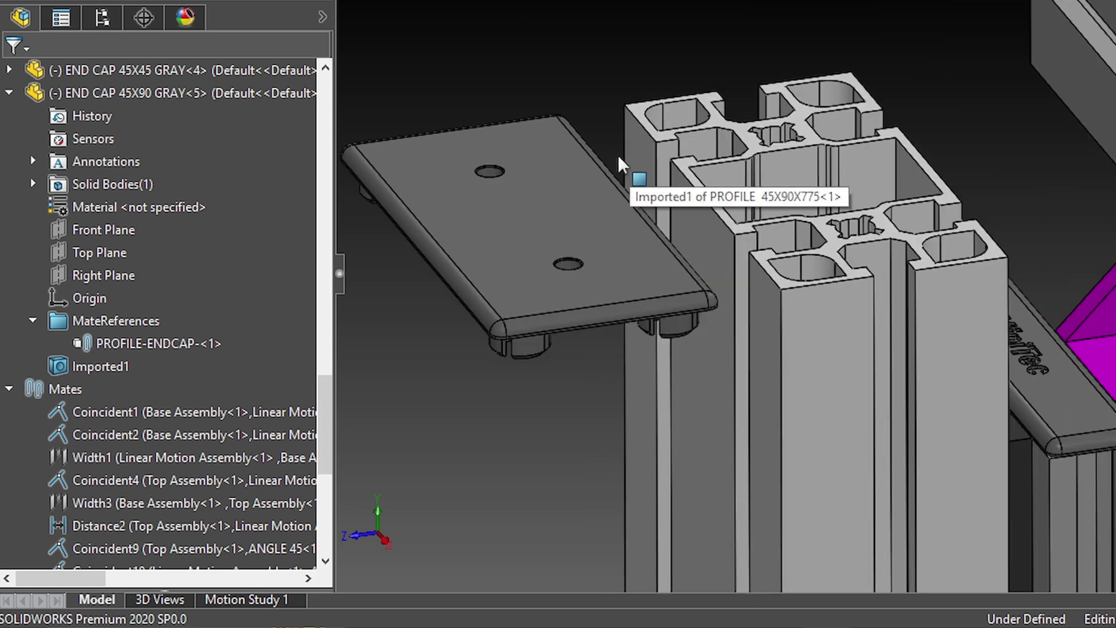
pyautogui.click(805, 137)
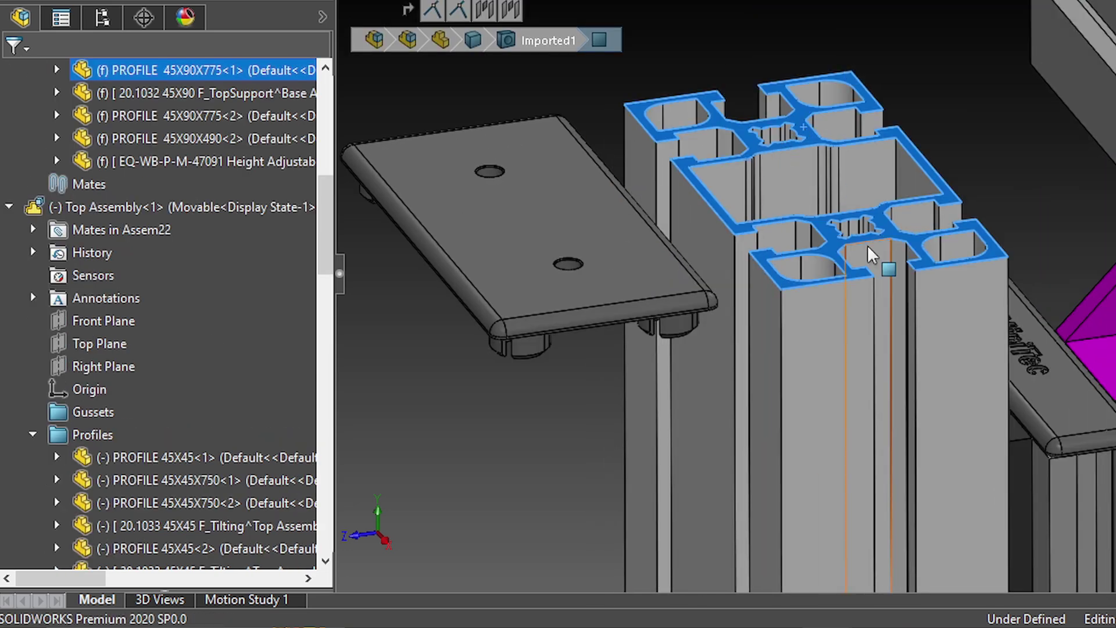
pyautogui.click(597, 400)
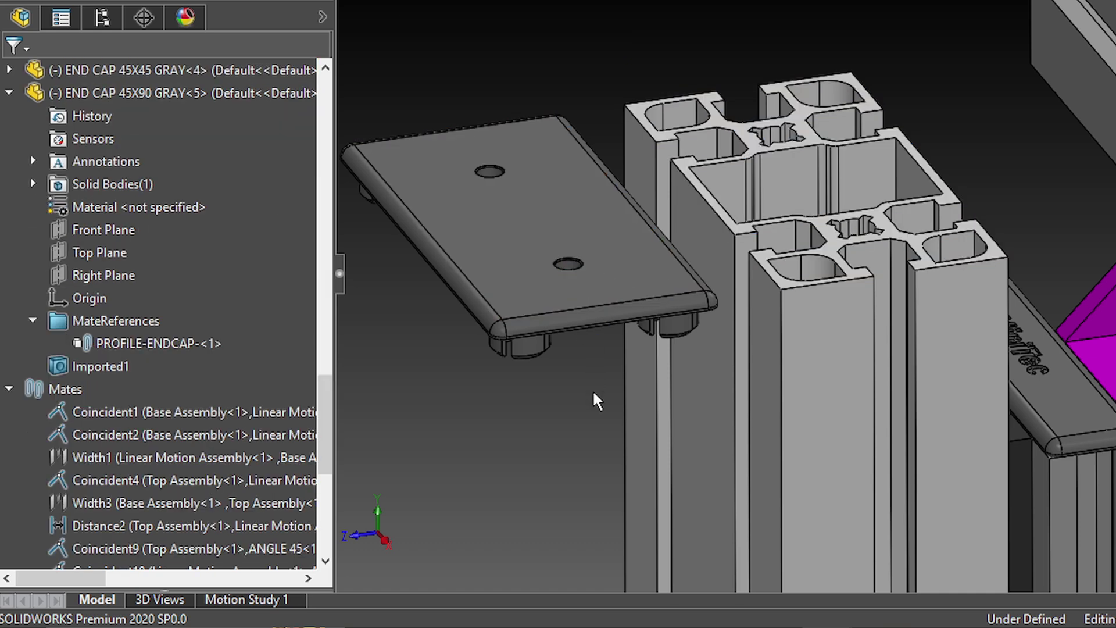
pyautogui.scroll(3, 662, 419)
pyautogui.scroll(2, 667, 419)
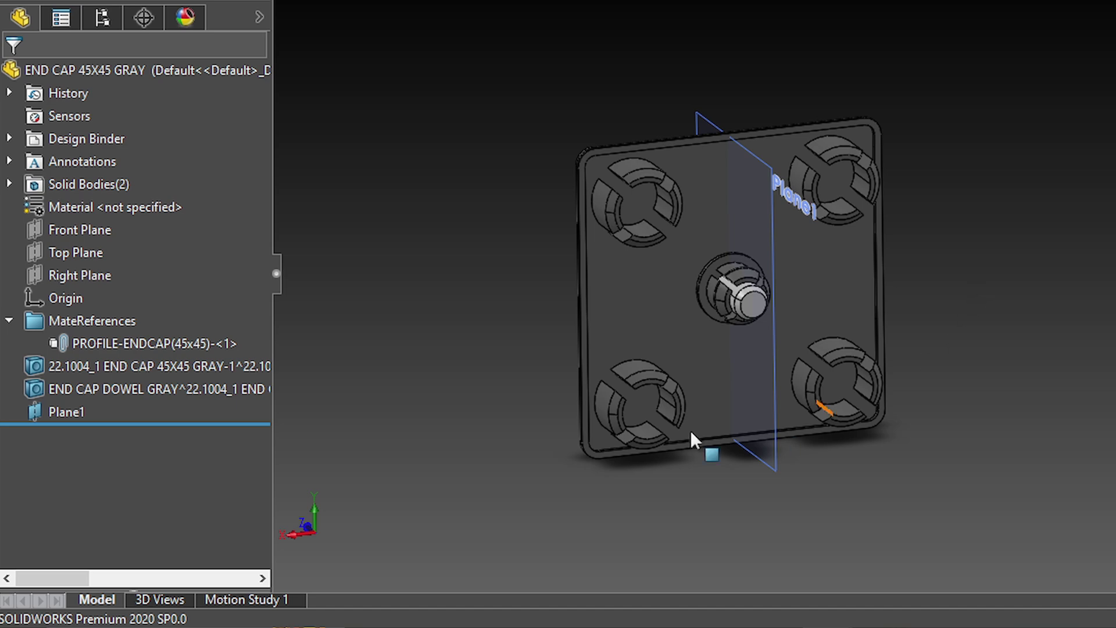
# Step: Edit the PROFILE-ENDCAP(45x45) mate reference and review its primary and secondary faces
pyautogui.click(170, 343)
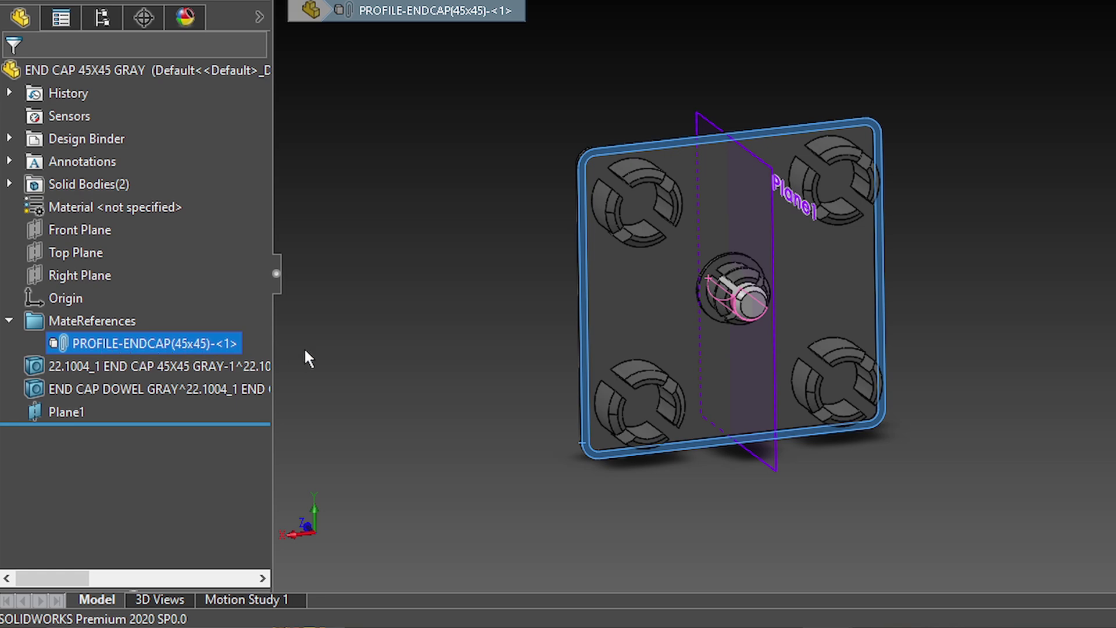
pyautogui.rightClick(187, 340)
pyautogui.click(238, 347)
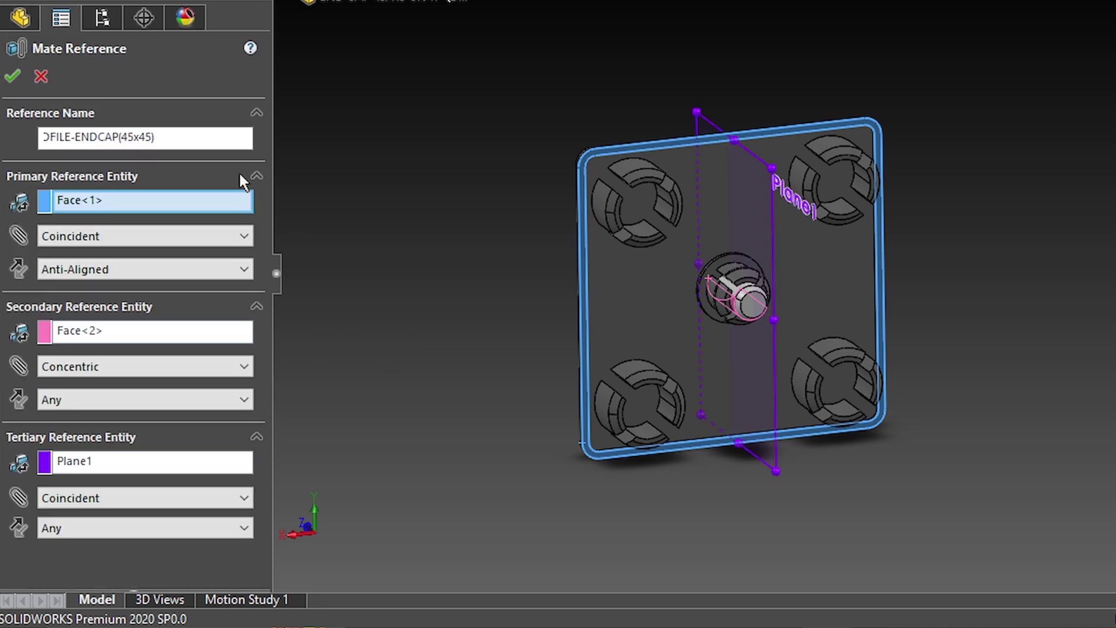
pyautogui.moveTo(180, 137); pyautogui.dragTo(1, 130)
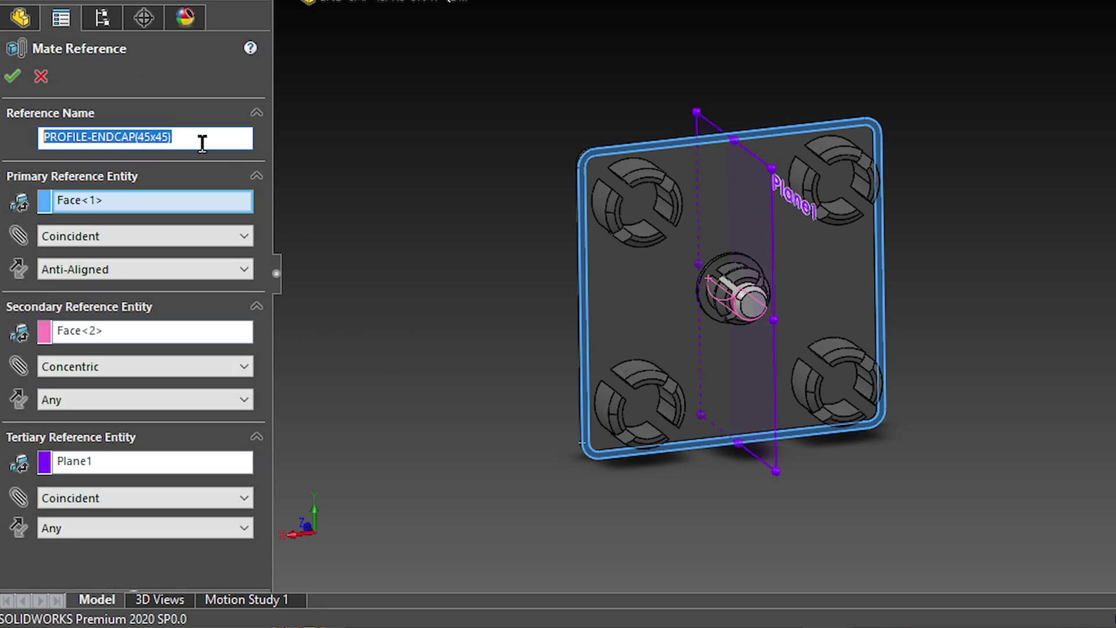
pyautogui.click(154, 204)
pyautogui.scroll(-3, 654, 180)
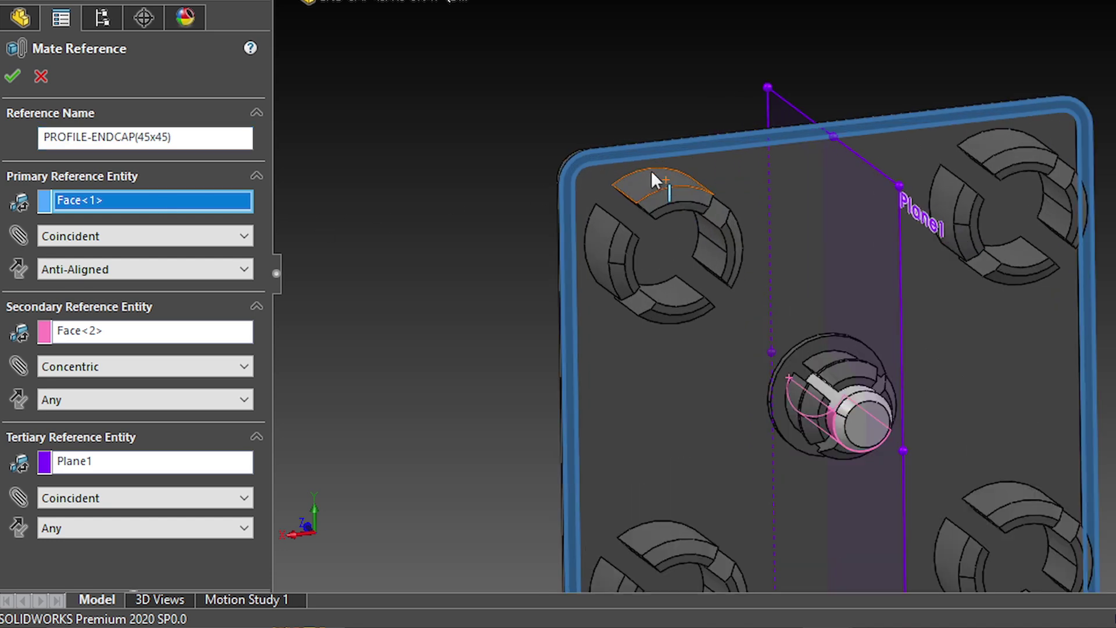
pyautogui.scroll(3, 983, 303)
pyautogui.scroll(-2, 1014, 444)
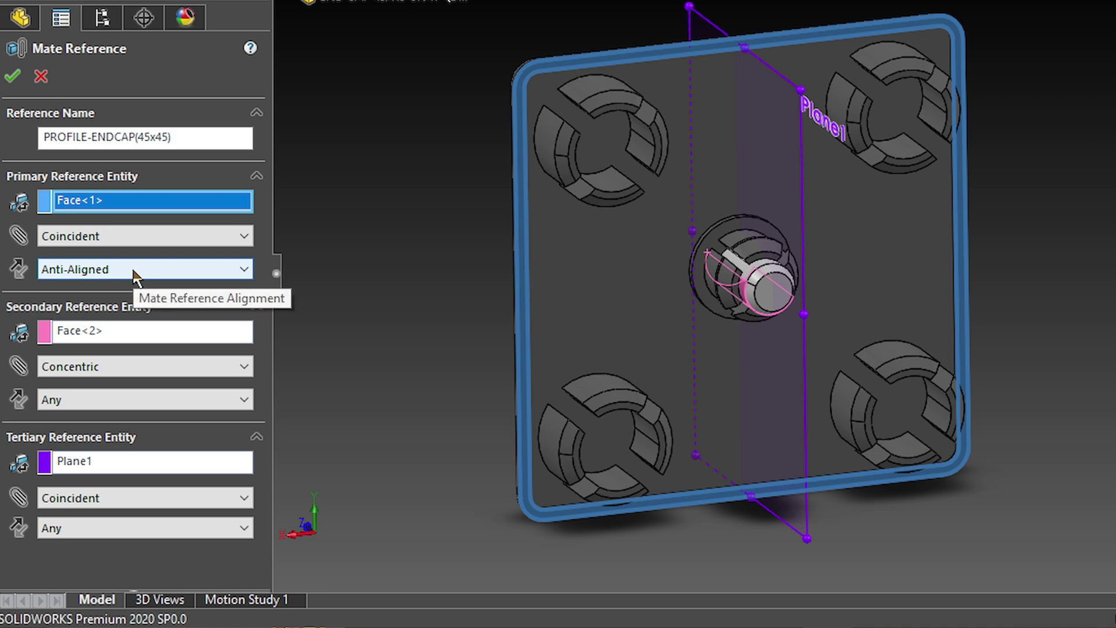
pyautogui.click(110, 336)
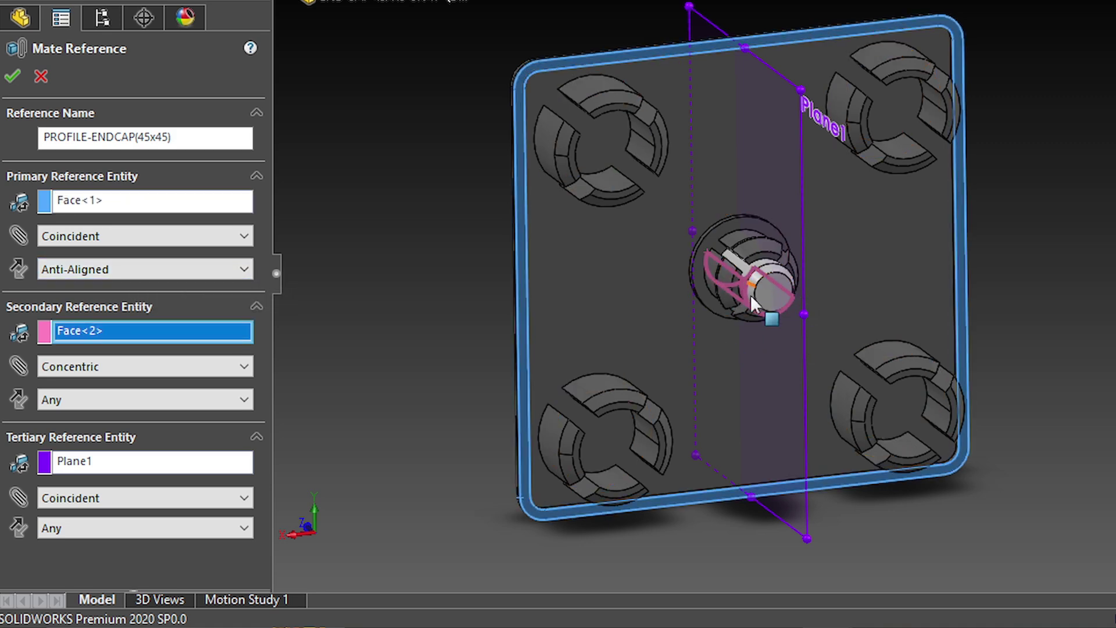
# Step: Keep secondary and tertiary (Plane1) alignments at Any and accept the mate reference
pyautogui.click(102, 403)
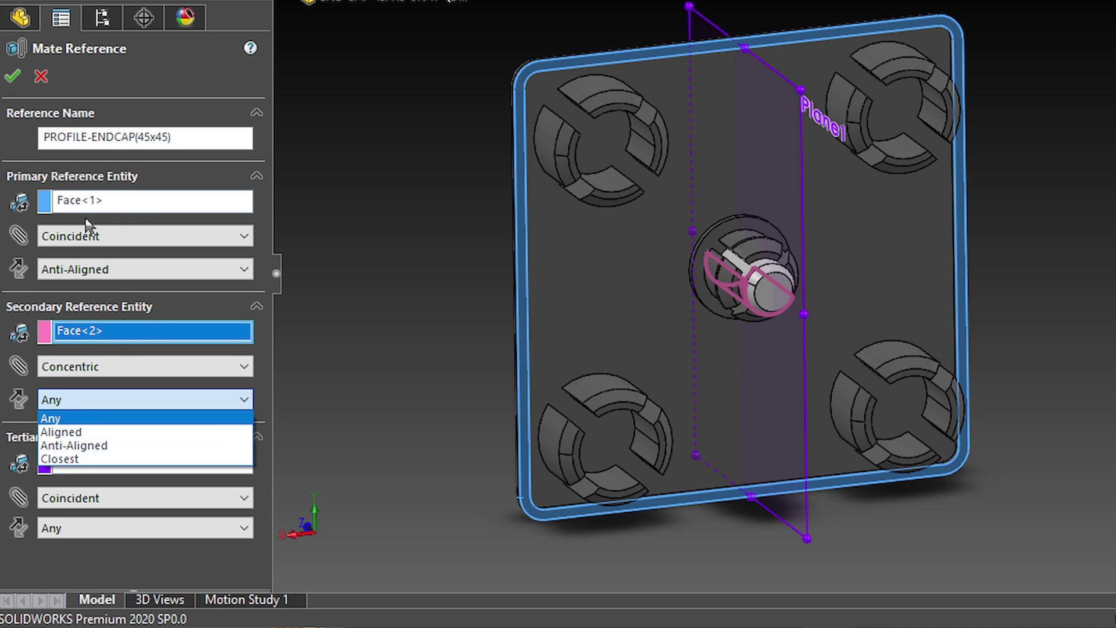
pyautogui.click(168, 299)
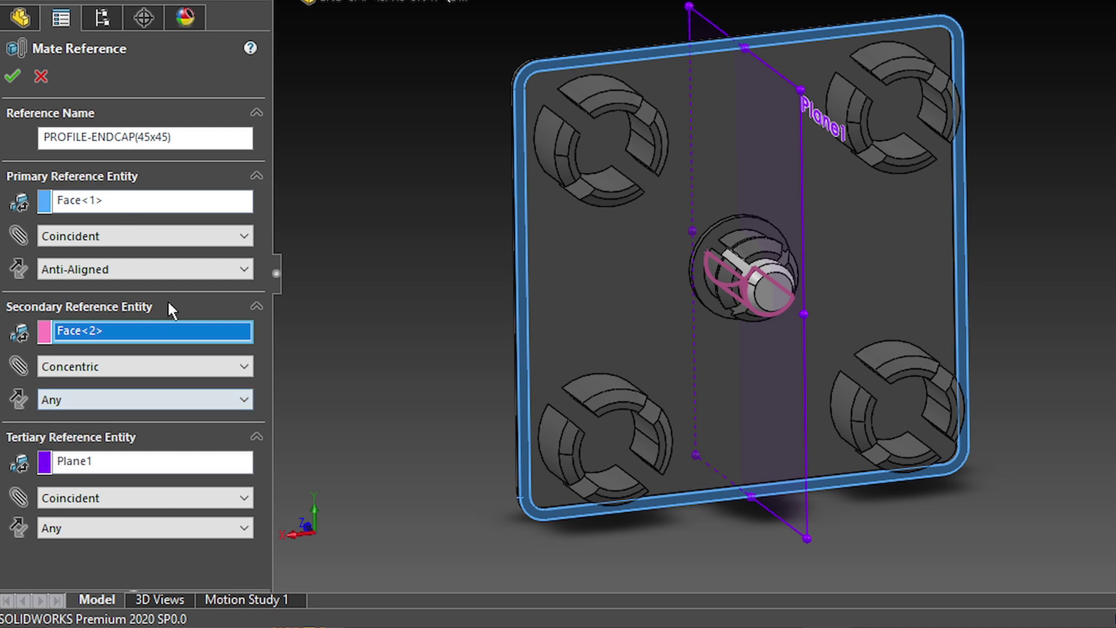
pyautogui.click(65, 465)
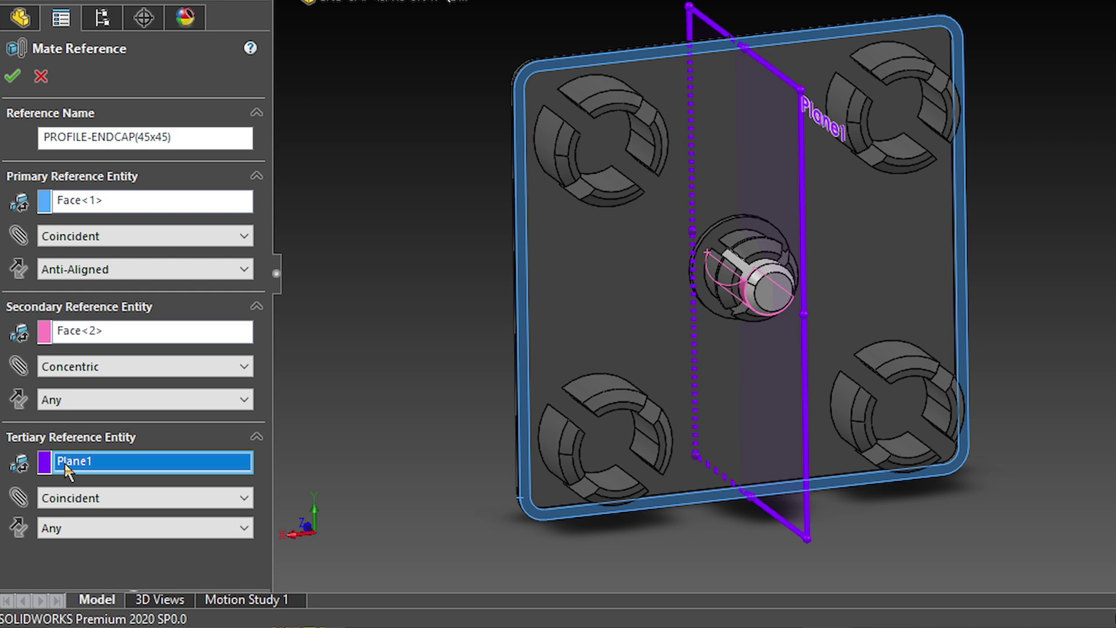
pyautogui.click(86, 533)
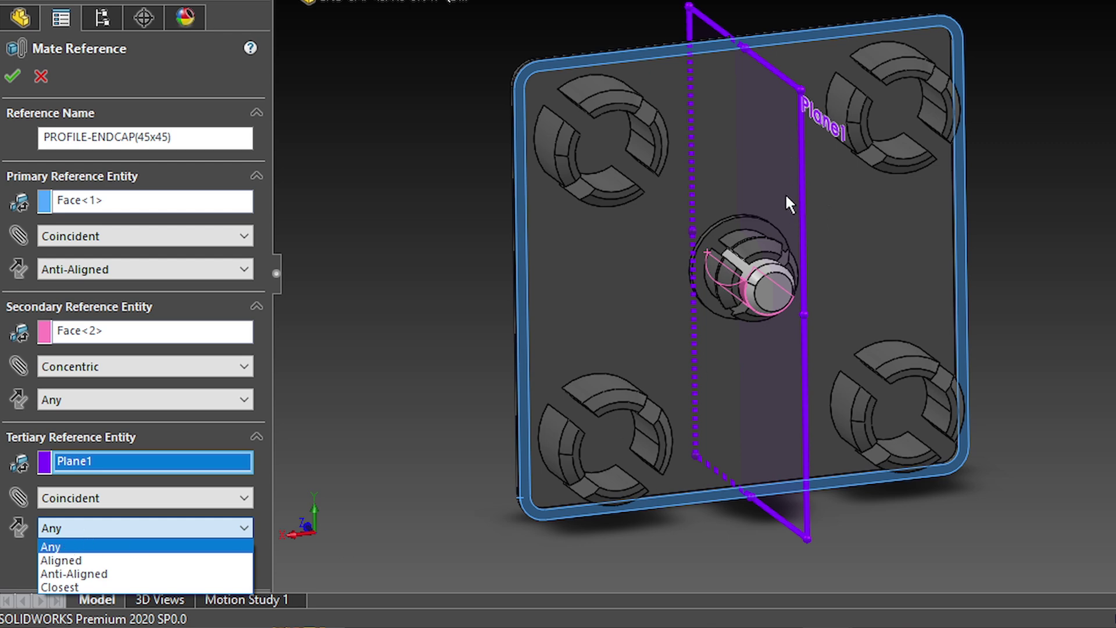
pyautogui.click(145, 472)
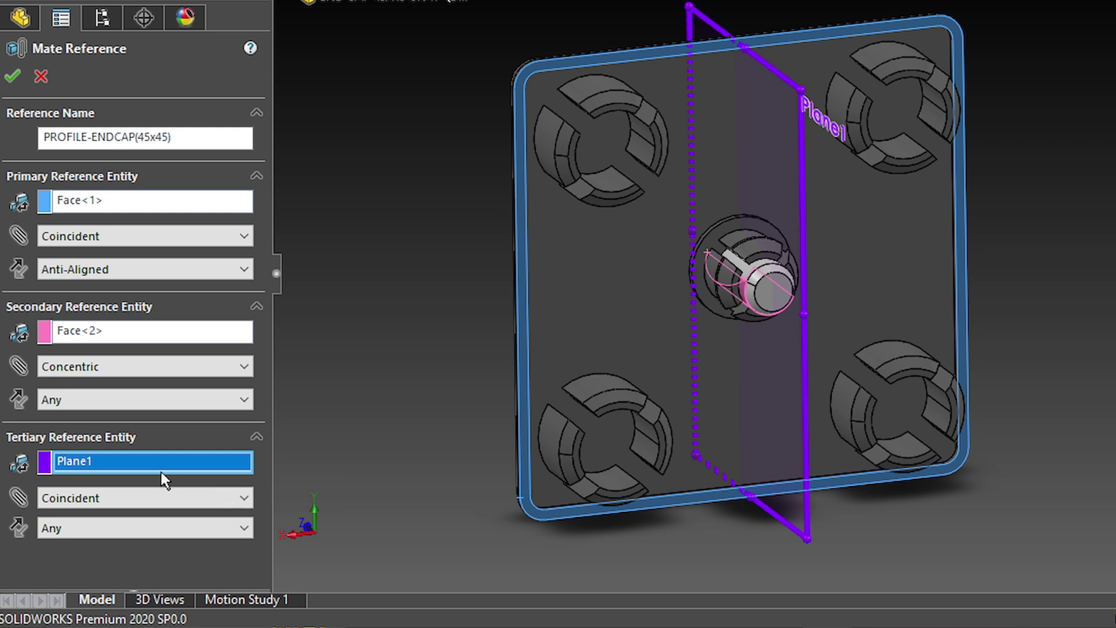
pyautogui.press('Return')
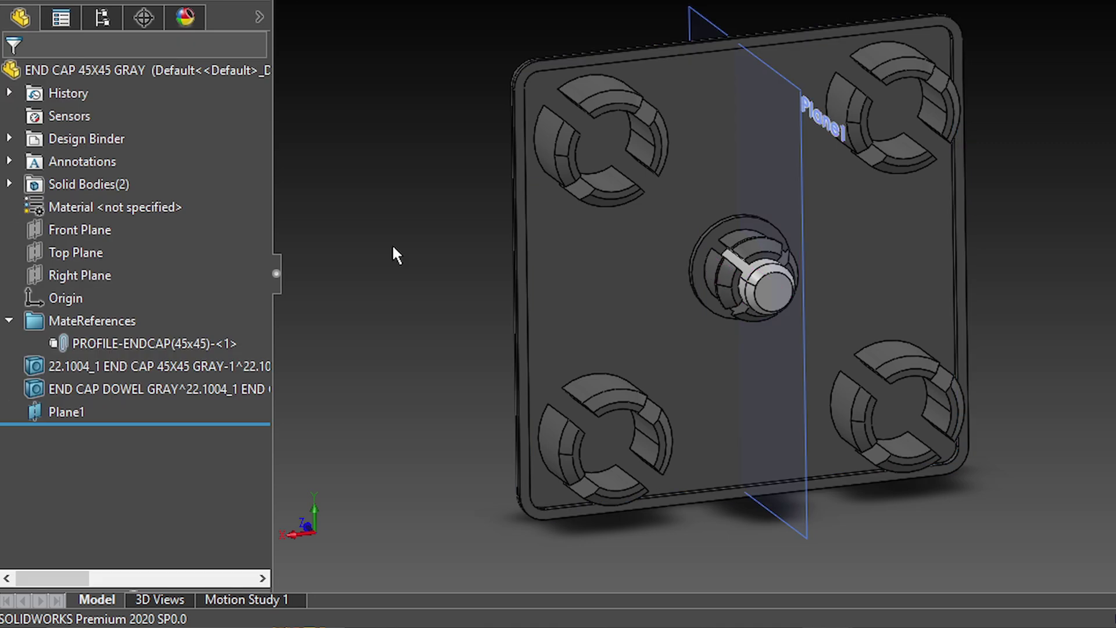
pyautogui.hotkey('ctrl', 'Tab')
pyautogui.hotkey('ctrl', 'Tab')
pyautogui.hotkey('ctrl', 'Tab')
pyautogui.hotkey('ctrl', 'Tab')
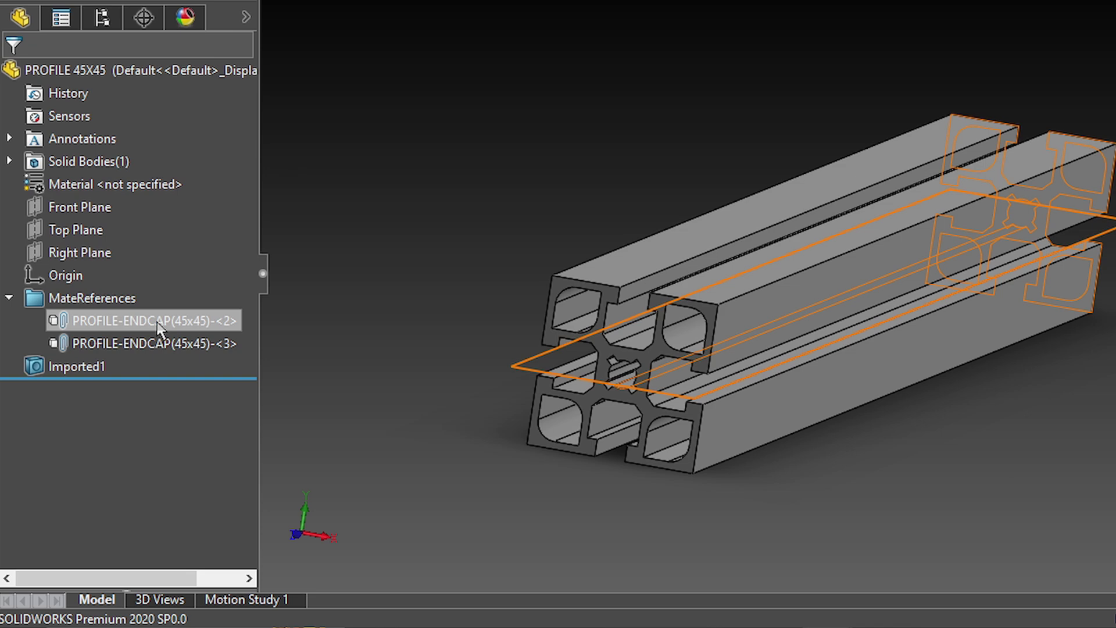
# Step: Review the concentric face and Top Plane of PROFILE-ENDCAP(45x45)-<3>, then close it unchanged
pyautogui.doubleClick(154, 343)
pyautogui.moveTo(172, 137); pyautogui.dragTo(0, 152)
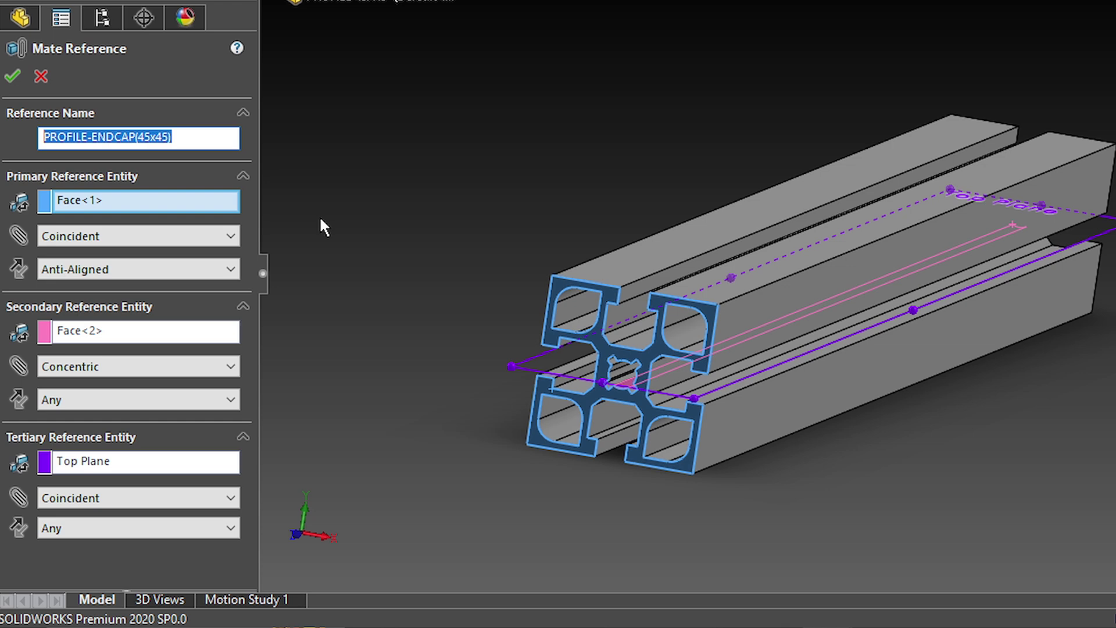
pyautogui.scroll(-2, 745, 409)
pyautogui.scroll(-2, 745, 410)
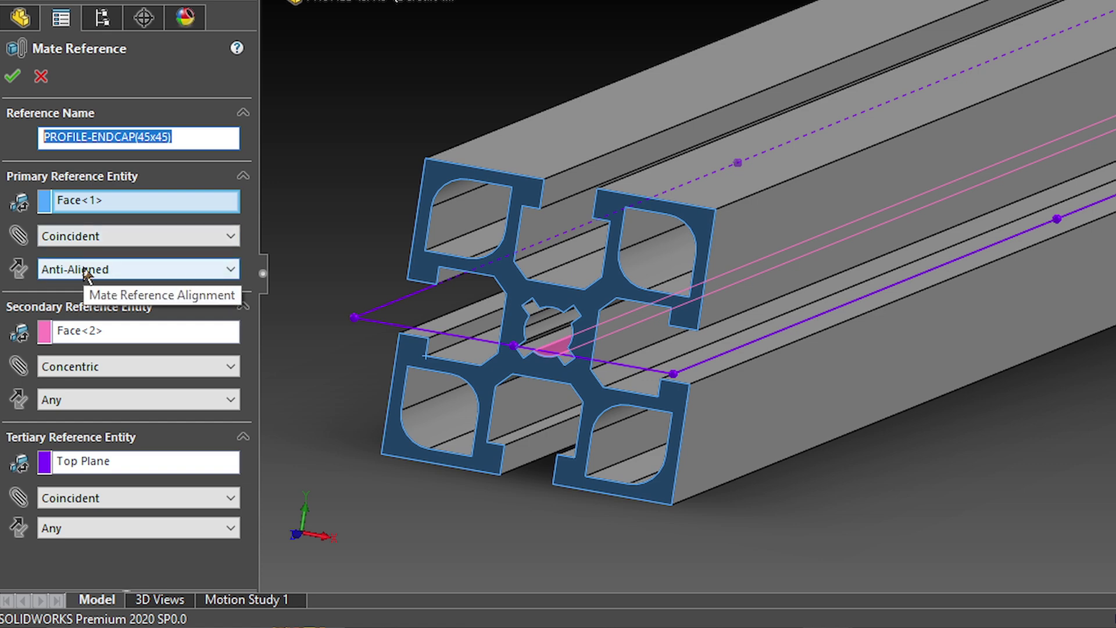
pyautogui.click(116, 338)
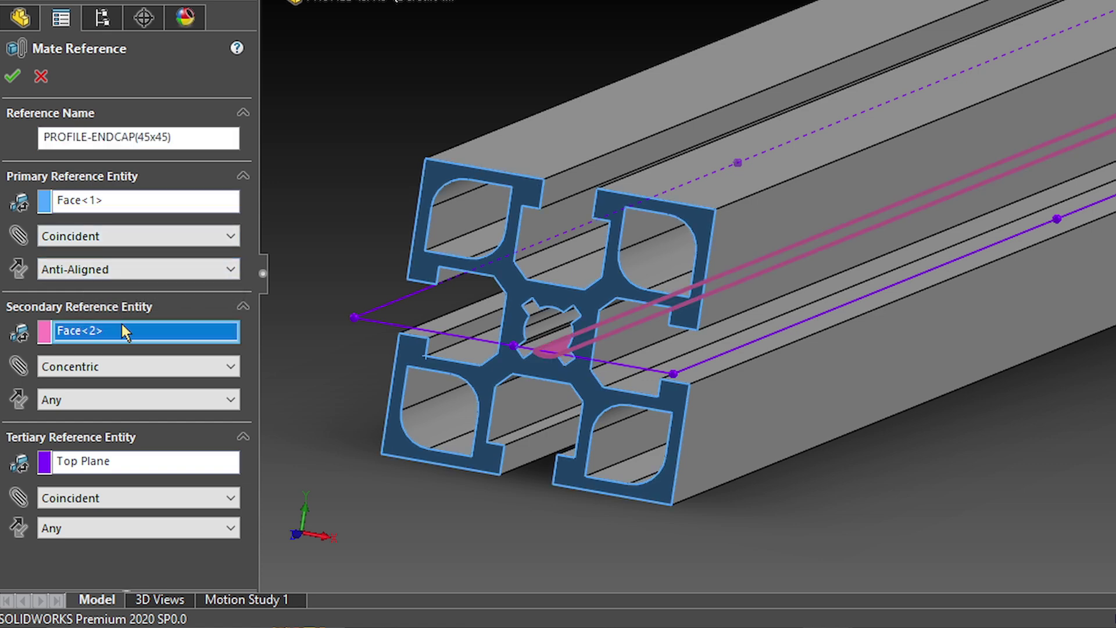
pyautogui.click(197, 464)
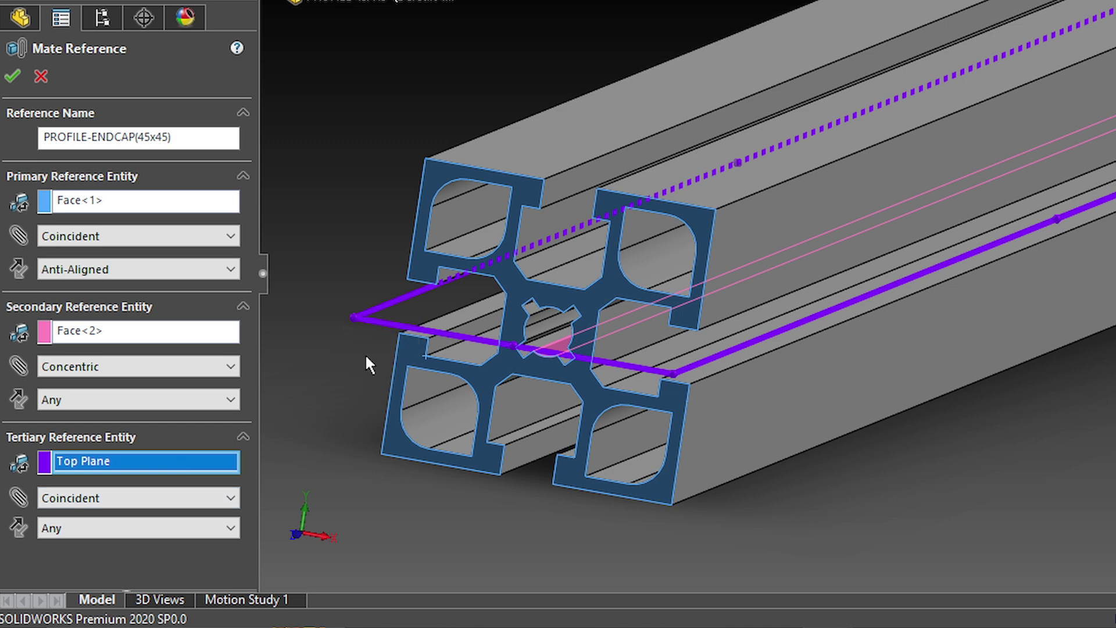
pyautogui.press('Return')
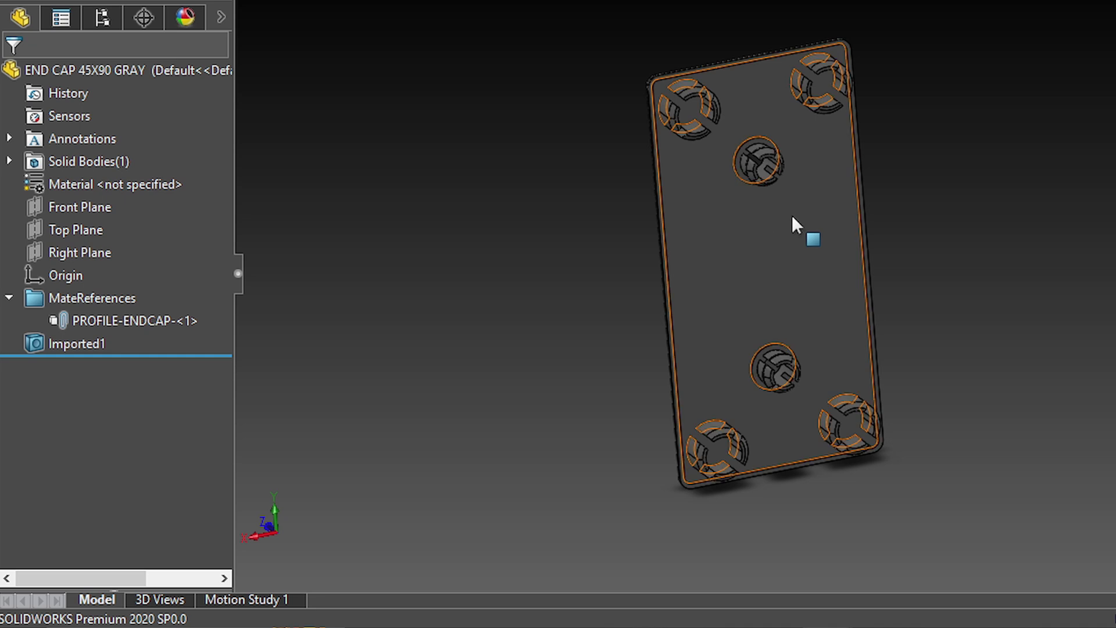
# Step: Inspect Face<1>, Face<2> and Face<3> of the 45x90 end cap's PROFILE-ENDCAP-<1>, accepting unchanged
pyautogui.click(93, 324)
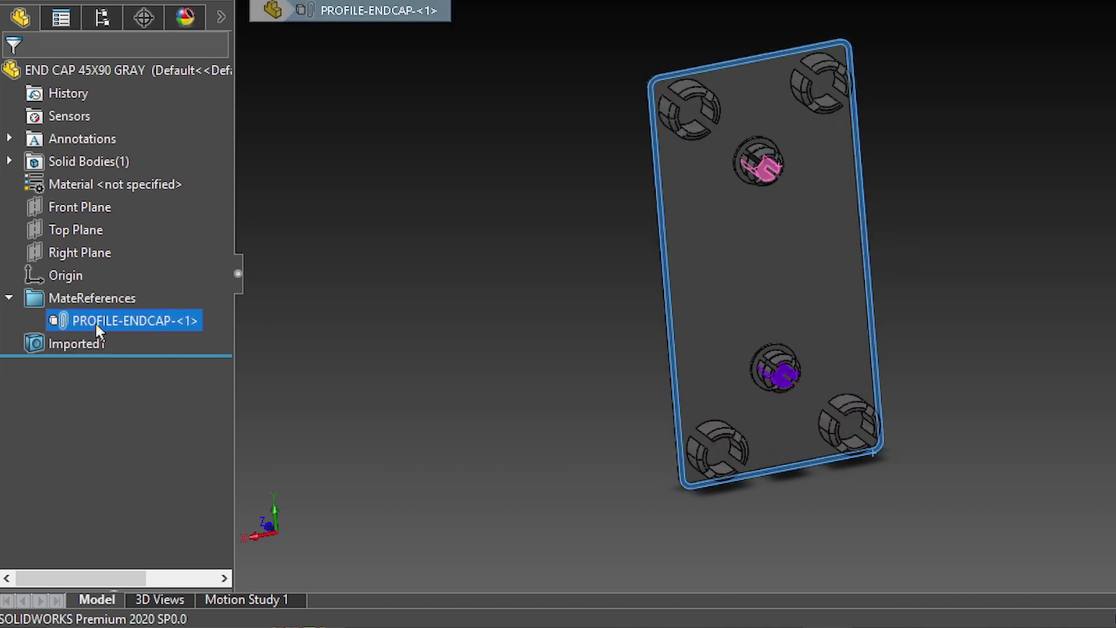
pyautogui.rightClick(97, 323)
pyautogui.click(169, 340)
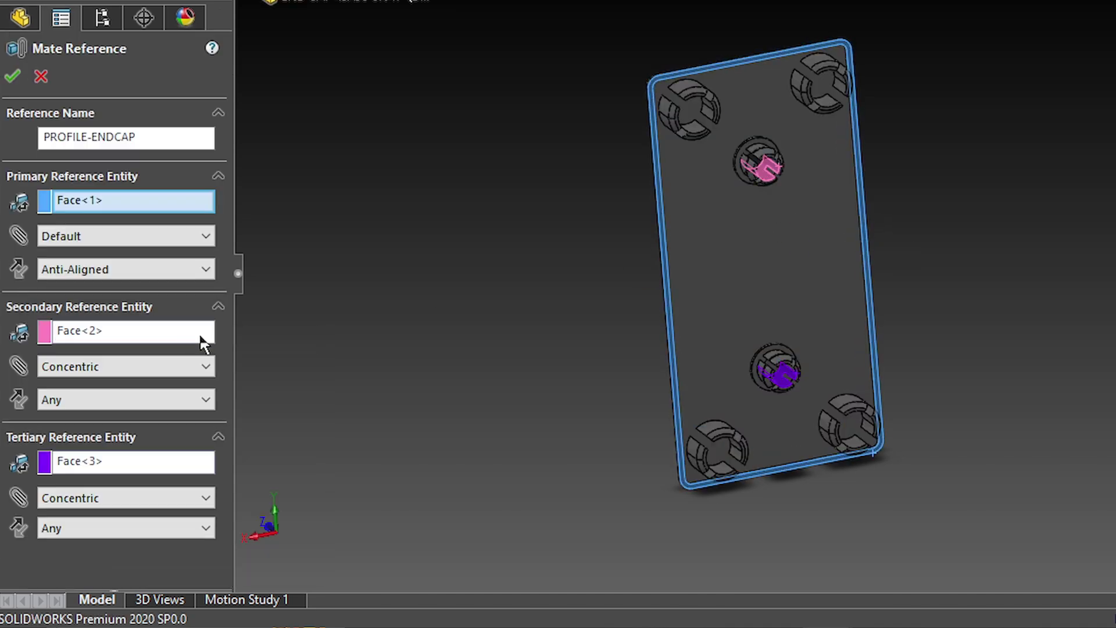
pyautogui.click(135, 200)
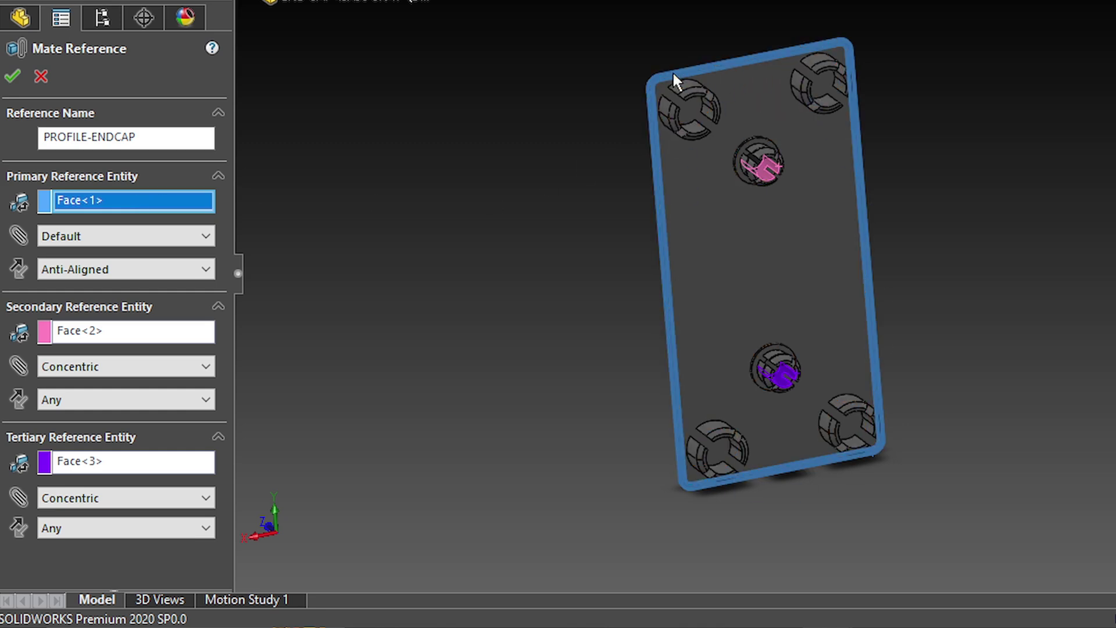
pyautogui.click(129, 336)
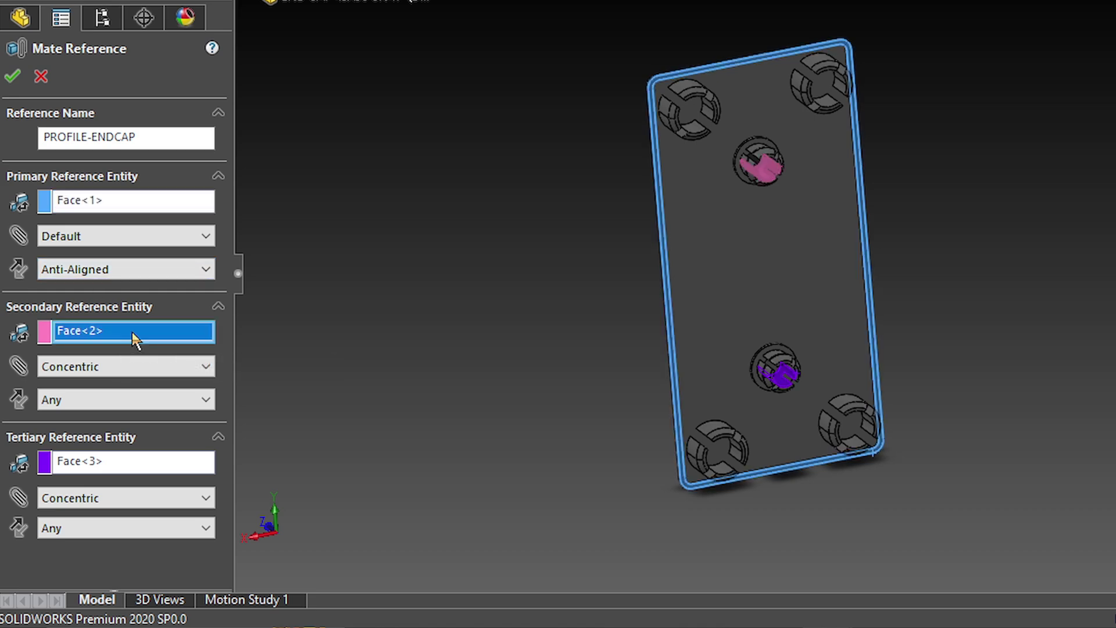
pyautogui.click(150, 459)
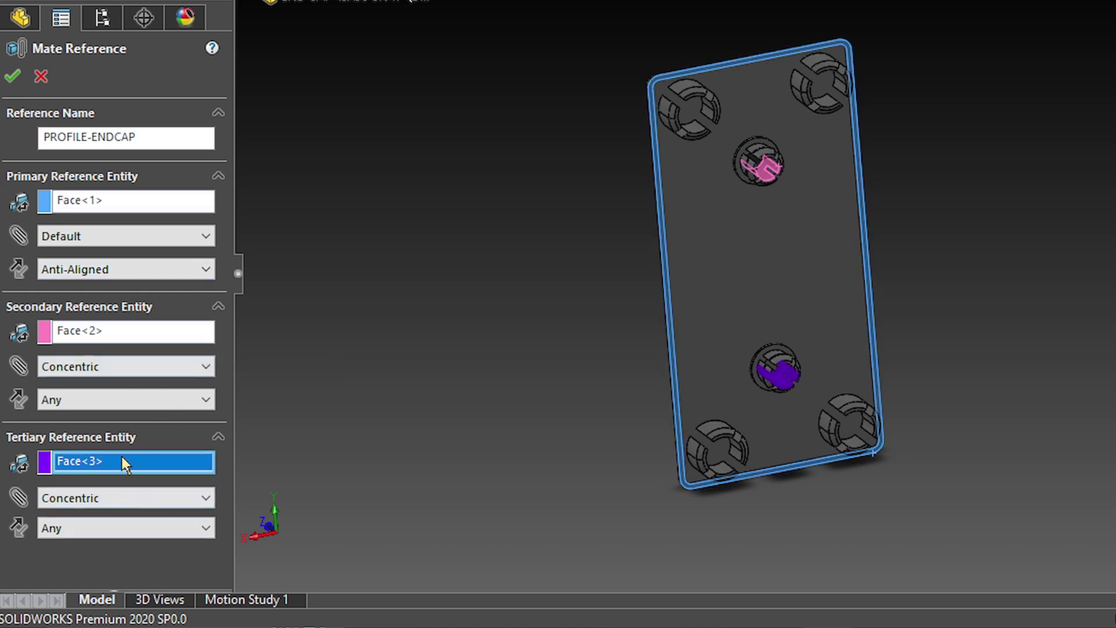
pyautogui.click(42, 76)
# Step: Switch to the PROFILE 45X90X775 part and orbit it to an angled view
pyautogui.hotkey('ctrl', 'Tab')
pyautogui.hotkey('ctrl', 'Tab')
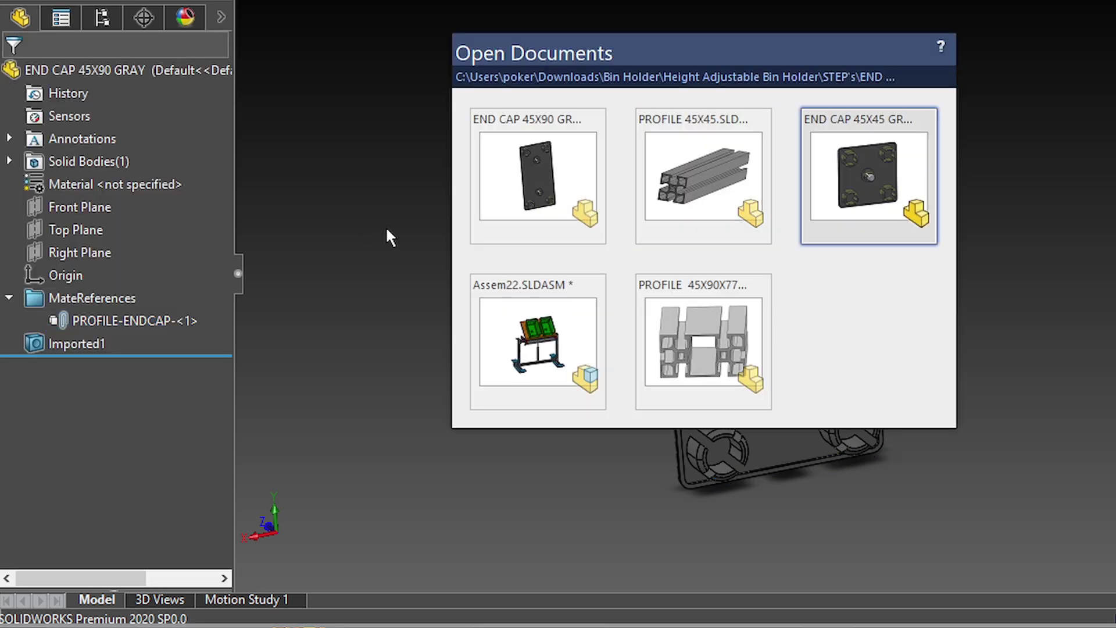
pyautogui.hotkey('ctrl', 'Tab')
pyautogui.hotkey('ctrl', 'Tab')
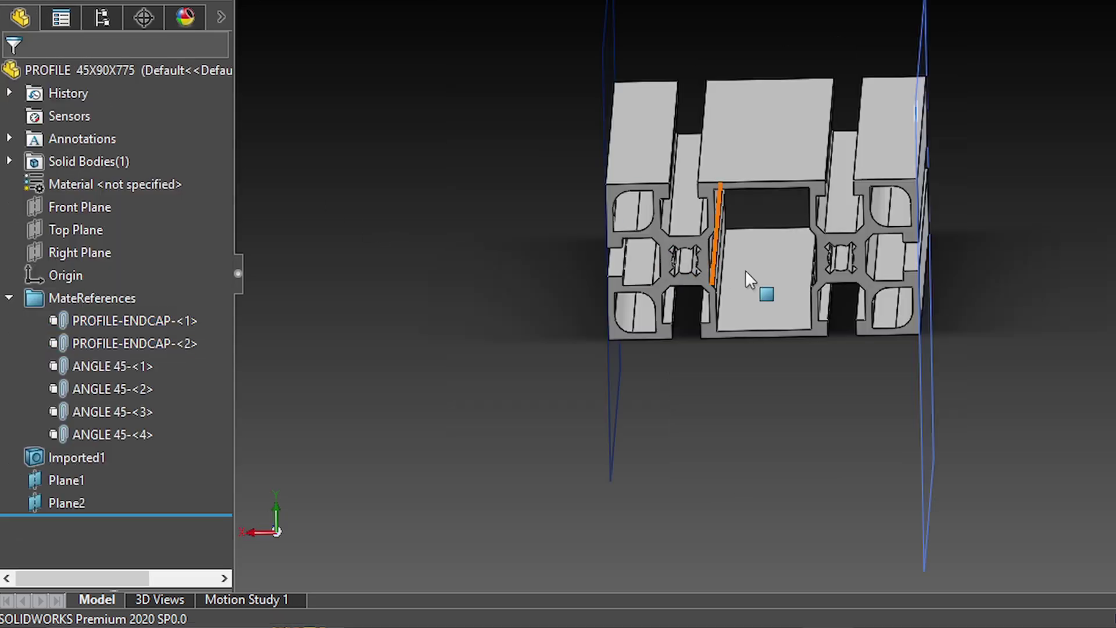
pyautogui.moveTo(775, 257); pyautogui.dragTo(765, 289, button='middle')
pyautogui.scroll(3, 765, 289)
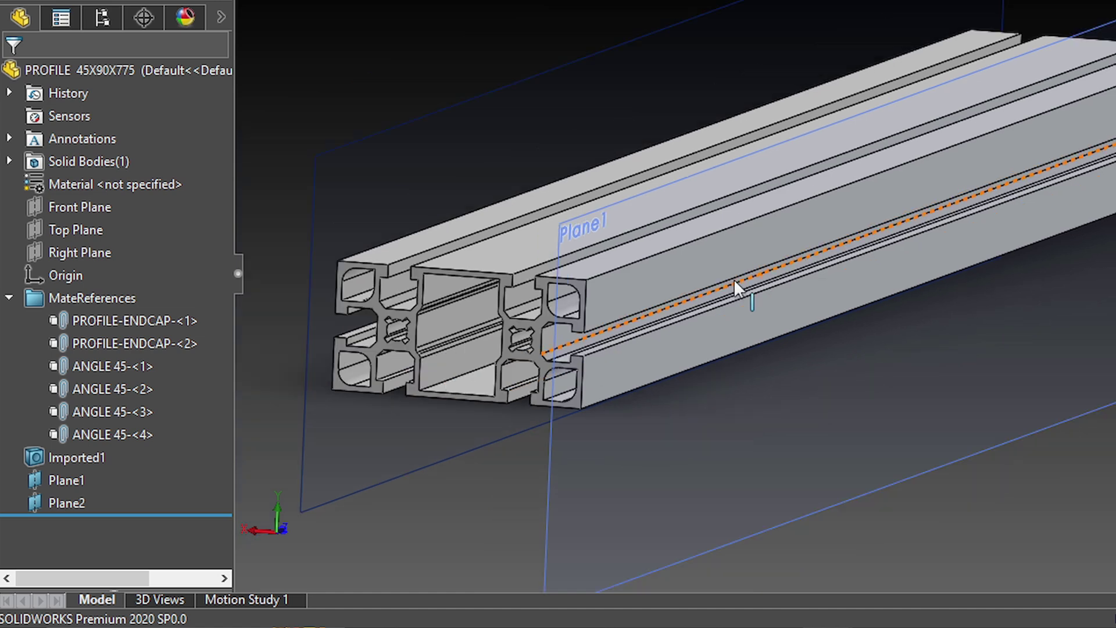
pyautogui.scroll(3, 737, 289)
# Step: Check Face<1> to Face<3> of PROFILE-ENDCAP-<2> and accept it unchanged
pyautogui.click(118, 323)
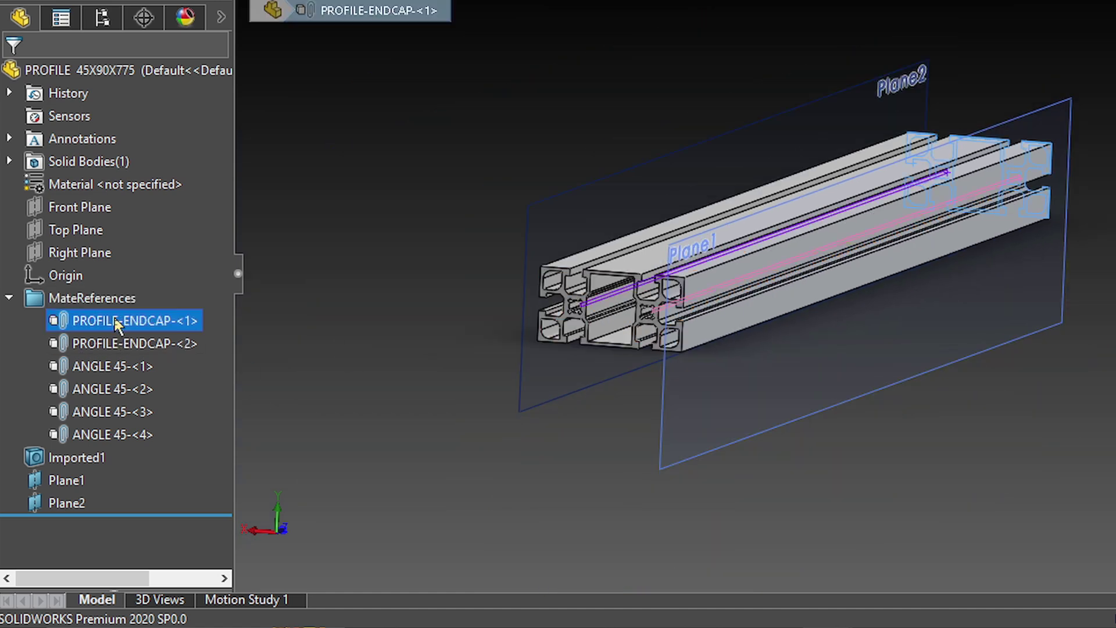
pyautogui.click(122, 340)
pyautogui.rightClick(167, 348)
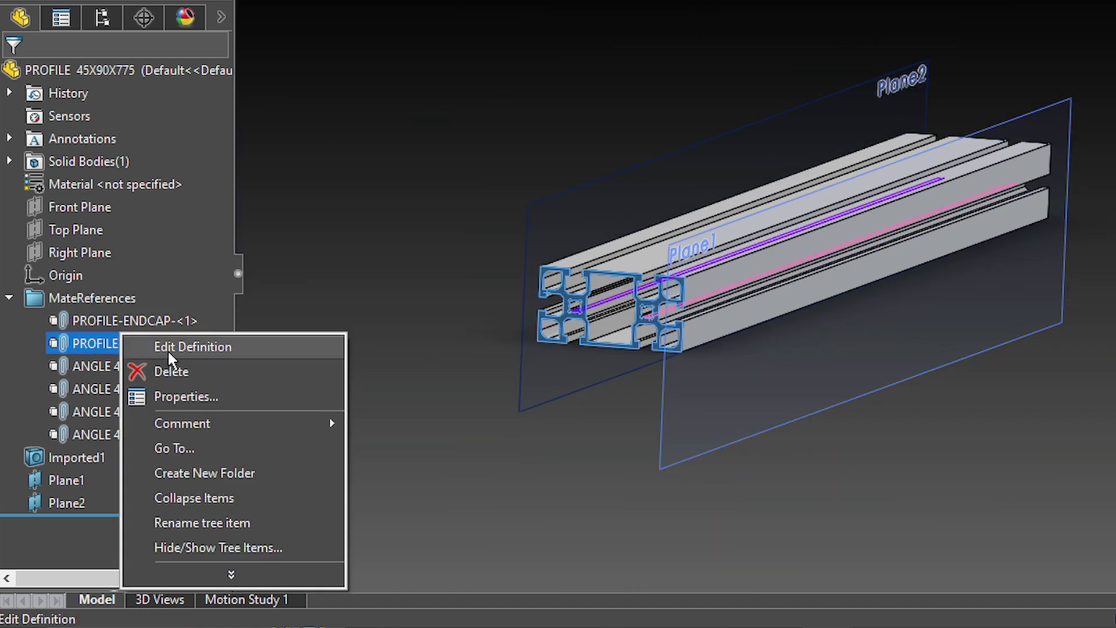
pyautogui.click(170, 345)
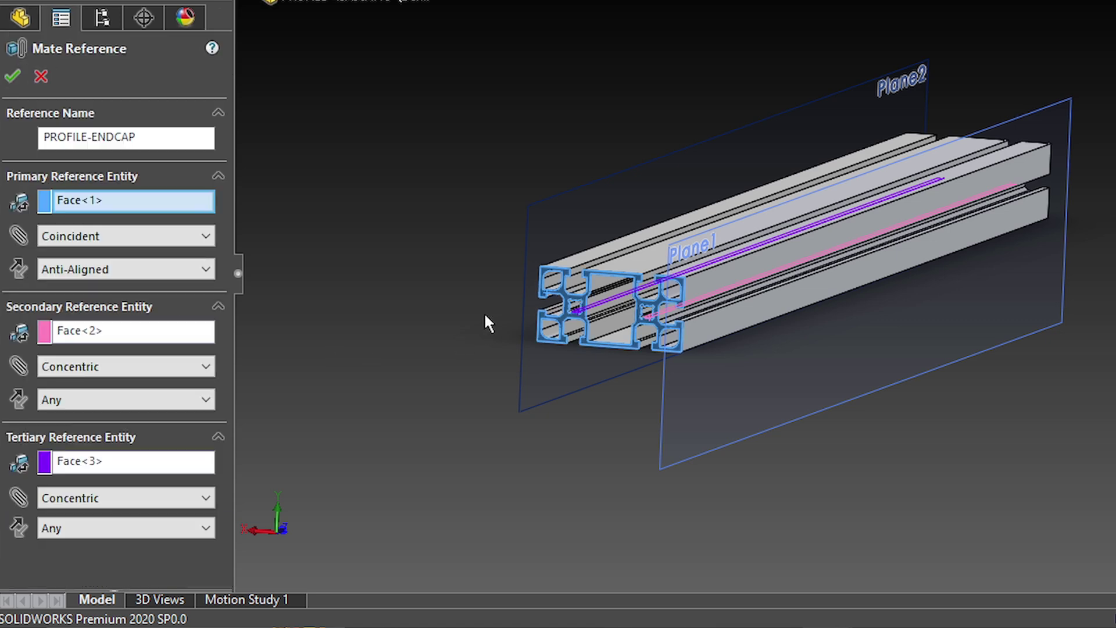
pyautogui.scroll(-3, 608, 294)
pyautogui.click(107, 208)
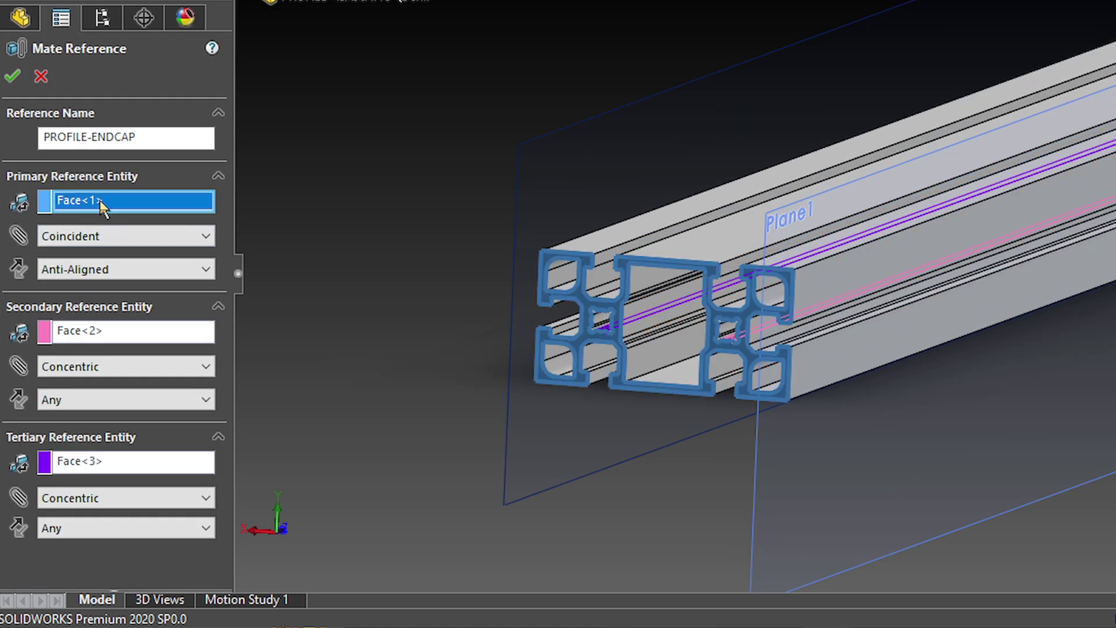
pyautogui.click(125, 330)
pyautogui.click(145, 472)
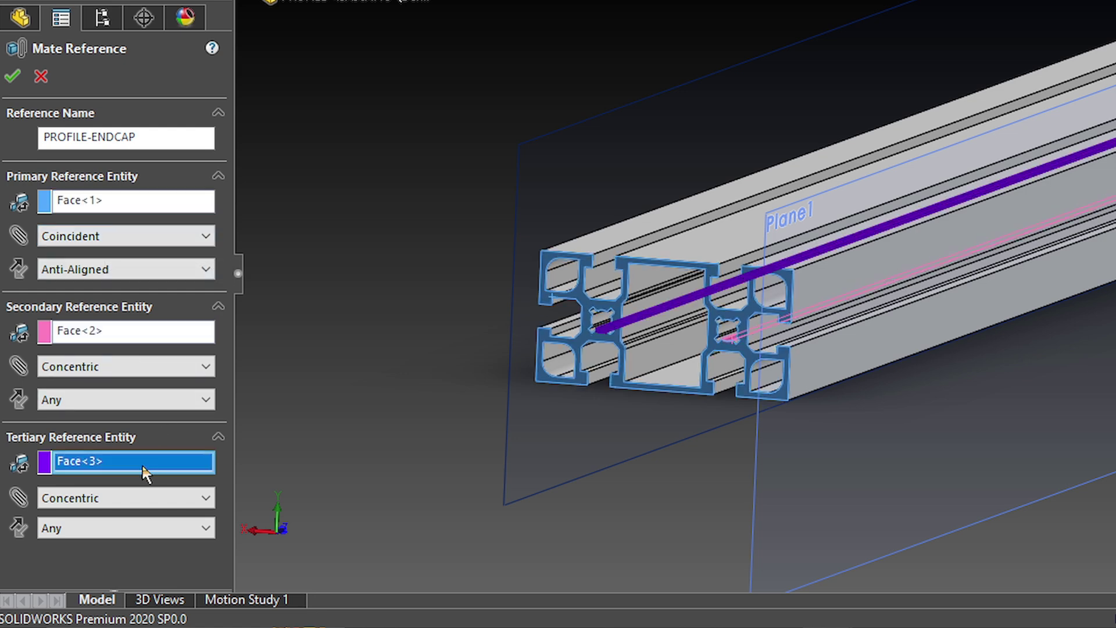
pyautogui.press('Return')
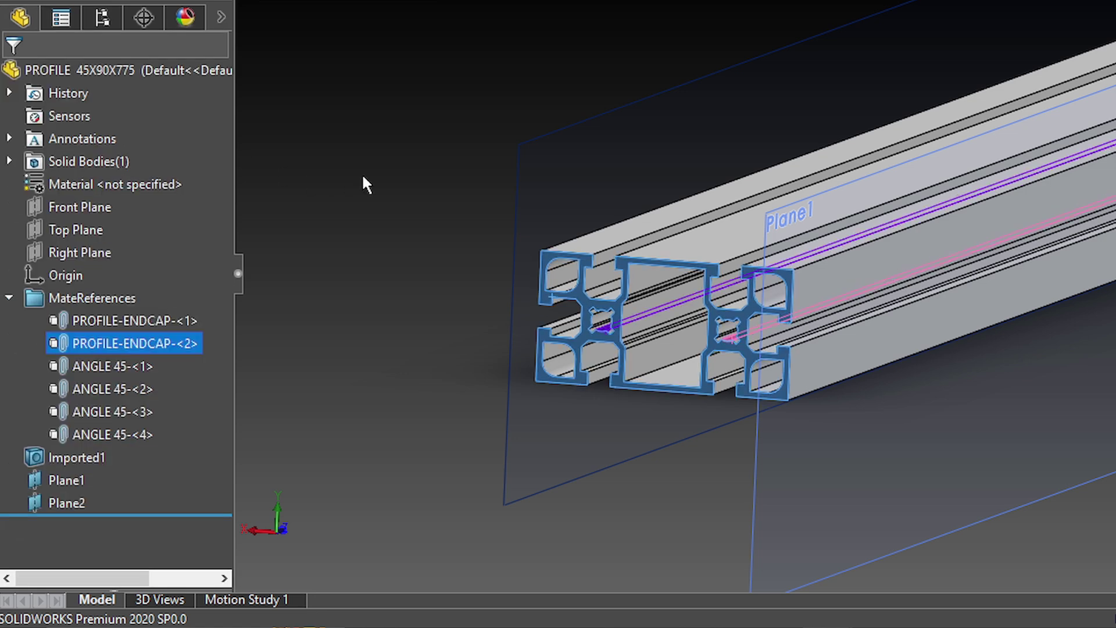
pyautogui.click(363, 178)
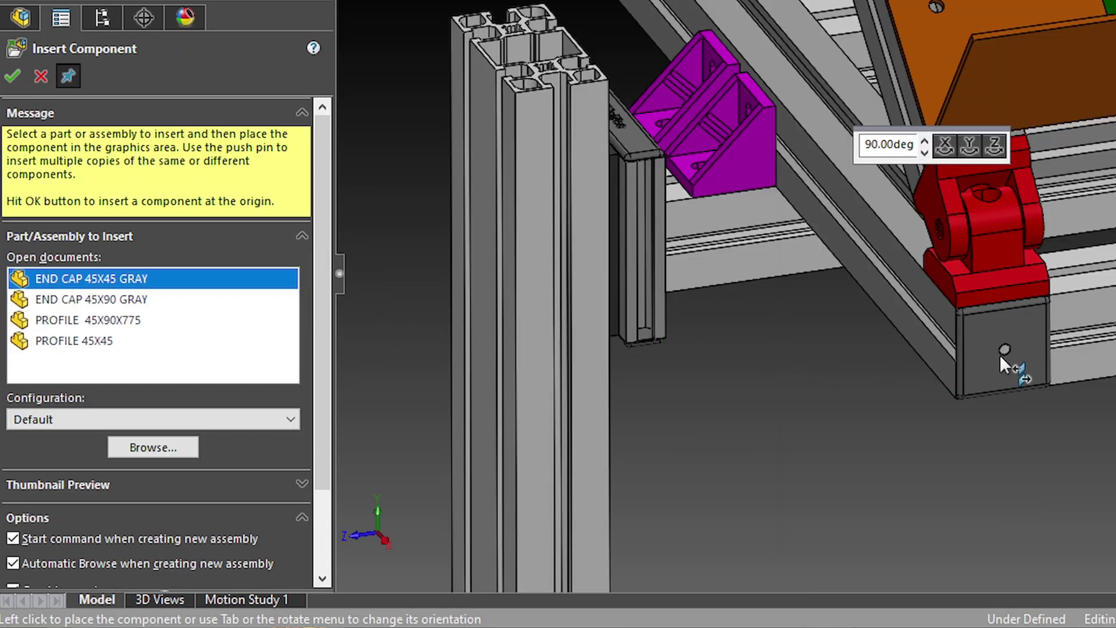
# Step: Insert END CAP 45X90 GRAY from Open documents, snapping it onto the profile top
pyautogui.scroll(-3, 1000, 354)
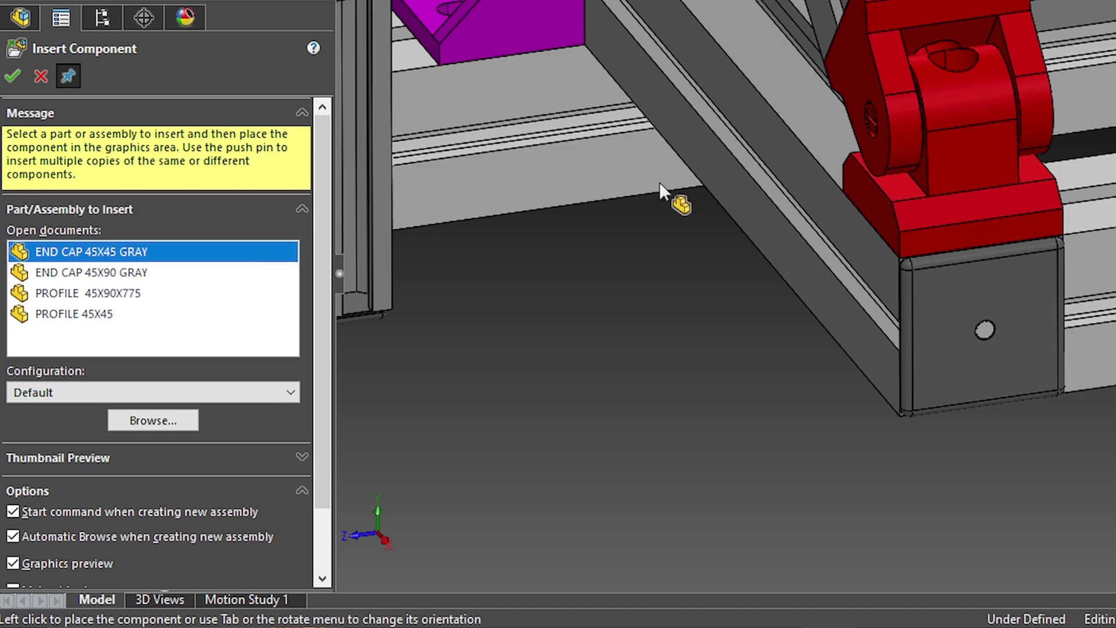
pyautogui.scroll(5, 661, 189)
pyautogui.moveTo(662, 189); pyautogui.dragTo(940, 184, button='middle')
pyautogui.scroll(-5, 1041, 236)
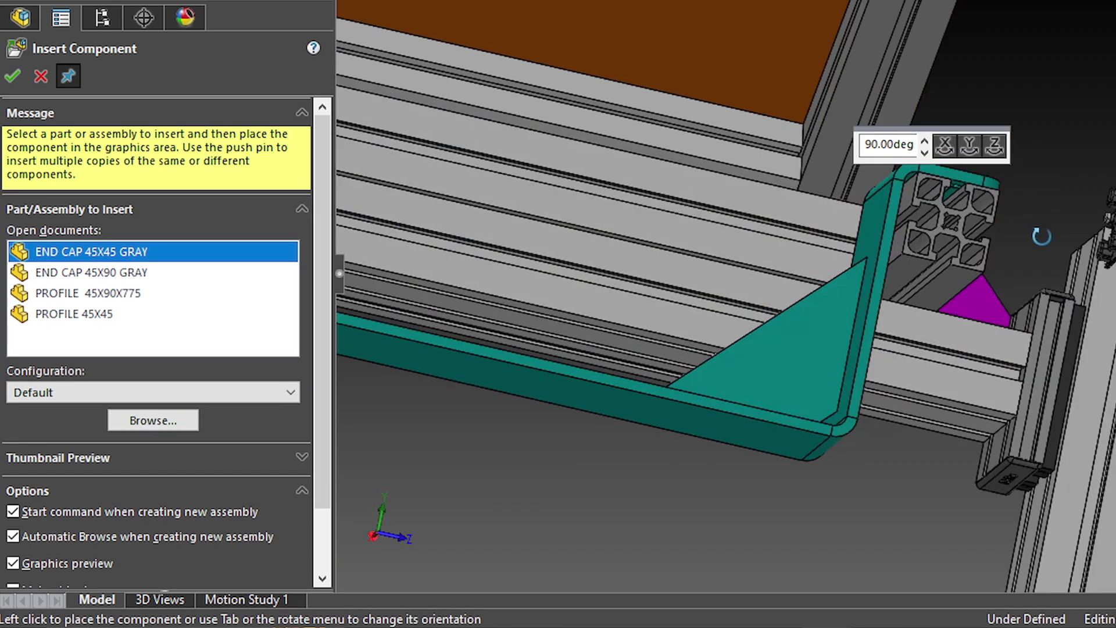
pyautogui.moveTo(1041, 236); pyautogui.dragTo(1068, 257, button='middle')
pyautogui.scroll(3, 930, 233)
pyautogui.scroll(-4, 1075, 221)
pyautogui.scroll(-3, 1042, 197)
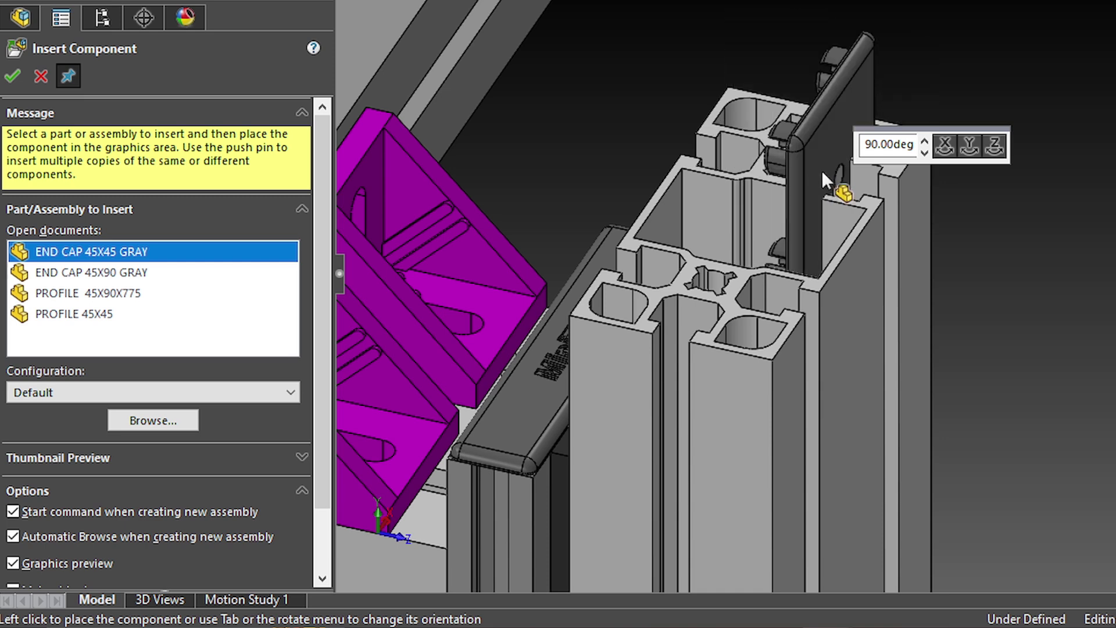
pyautogui.click(125, 273)
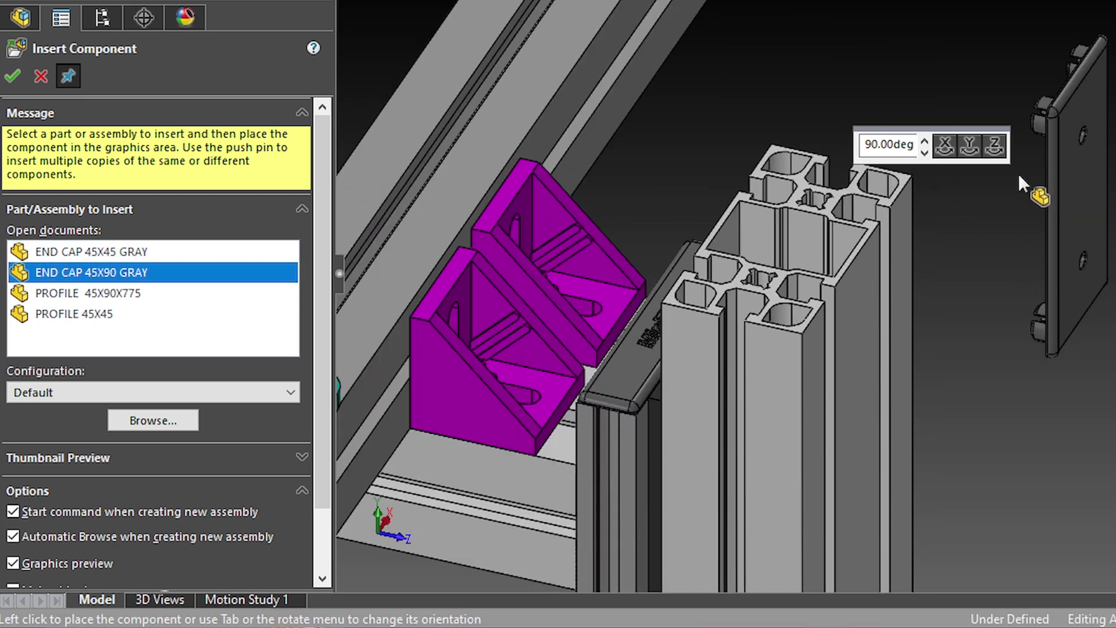
pyautogui.scroll(-3, 1019, 174)
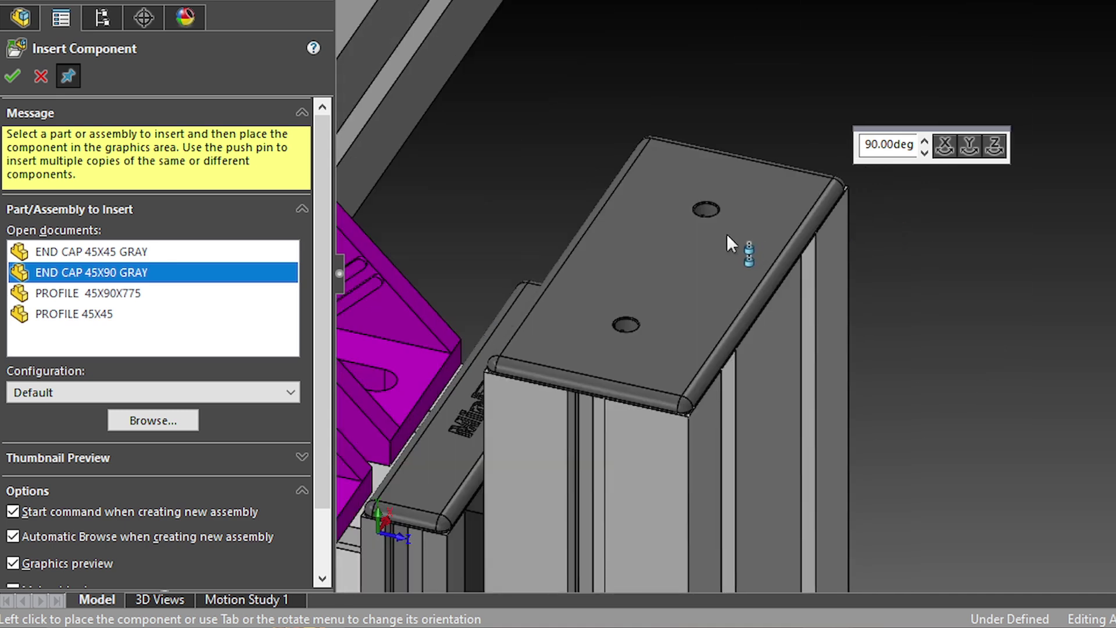
pyautogui.click(727, 233)
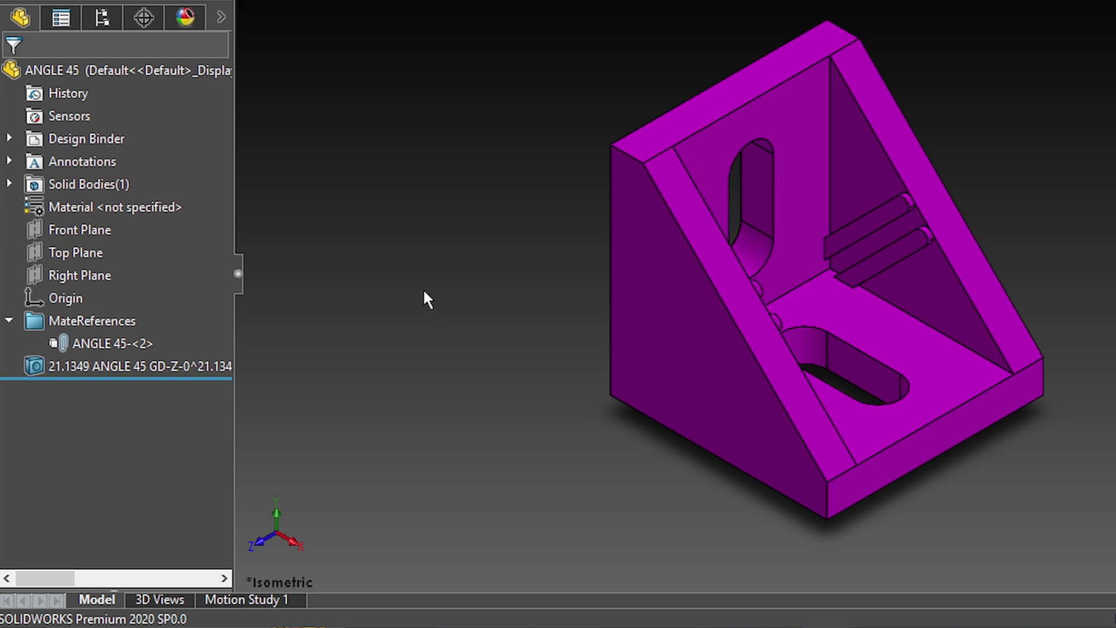
# Step: Switch to ANGLE 45X90, view its triangular side and locate the ANGLE 45-<1> reference
pyautogui.hotkey('ctrl', 'Tab')
pyautogui.hotkey('ctrl', 'Tab')
pyautogui.hotkey('ctrl', 'Tab')
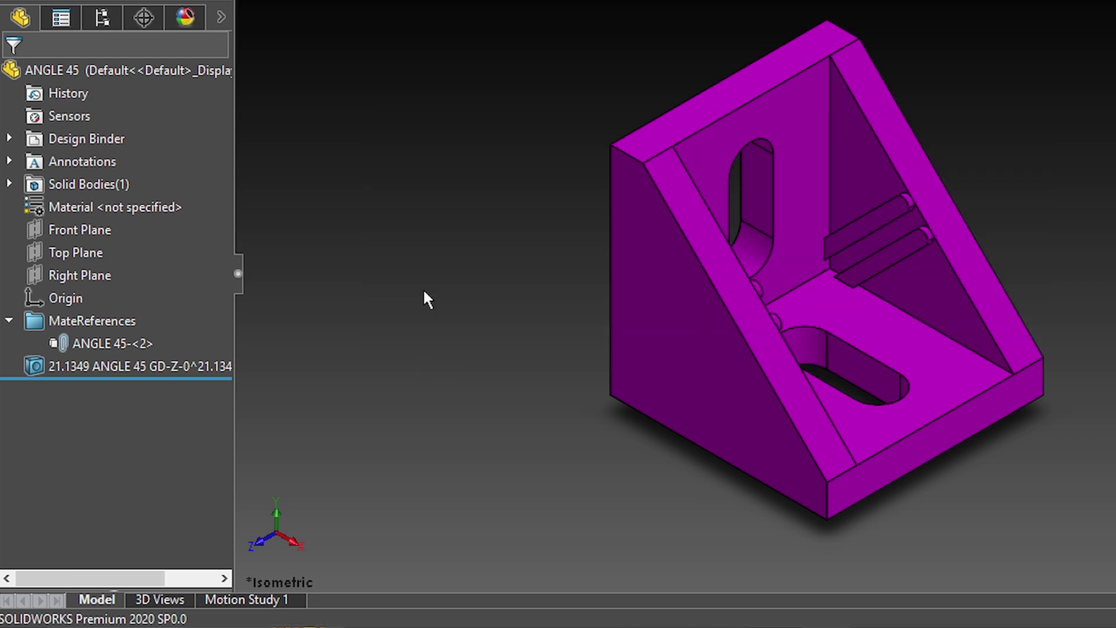
pyautogui.moveTo(1113, 212); pyautogui.dragTo(957, 217, button='middle')
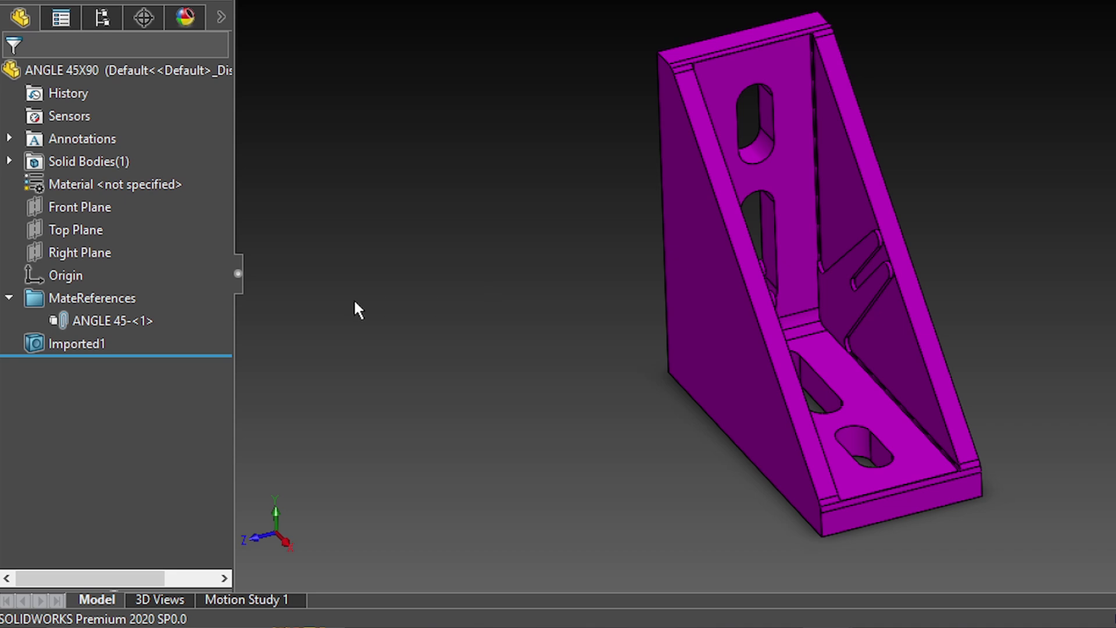
pyautogui.click(105, 328)
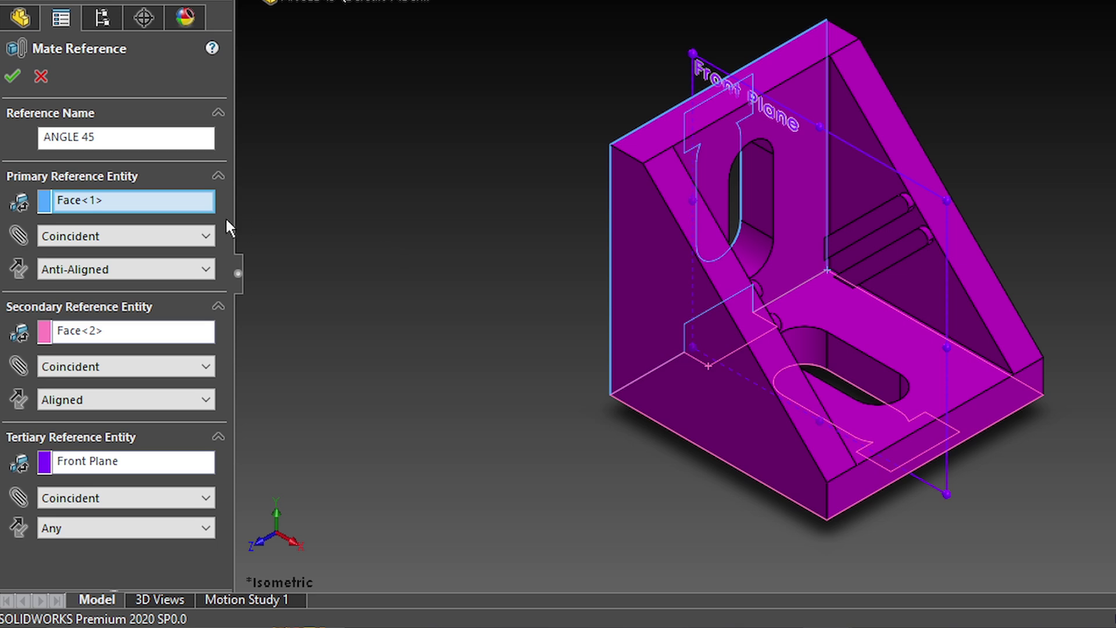
# Step: Check Face<1>, the bottom face and Front Plane from several angles, then cancel unchanged
pyautogui.click(166, 200)
pyautogui.moveTo(438, 264); pyautogui.dragTo(125, 207, button='middle')
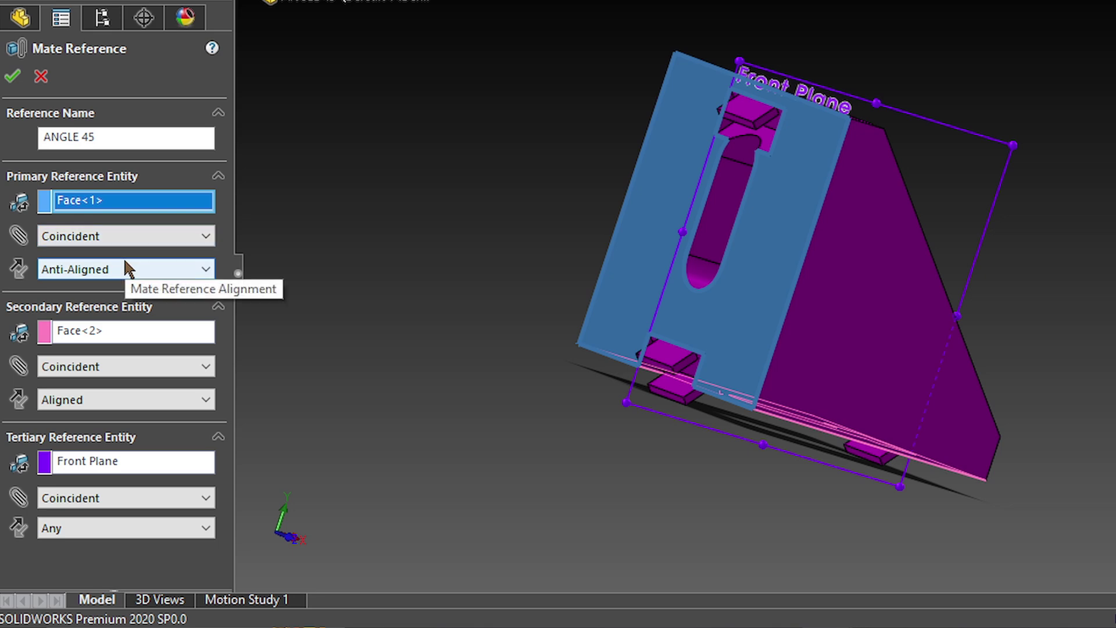
pyautogui.moveTo(989, 320); pyautogui.dragTo(913, 129, button='middle')
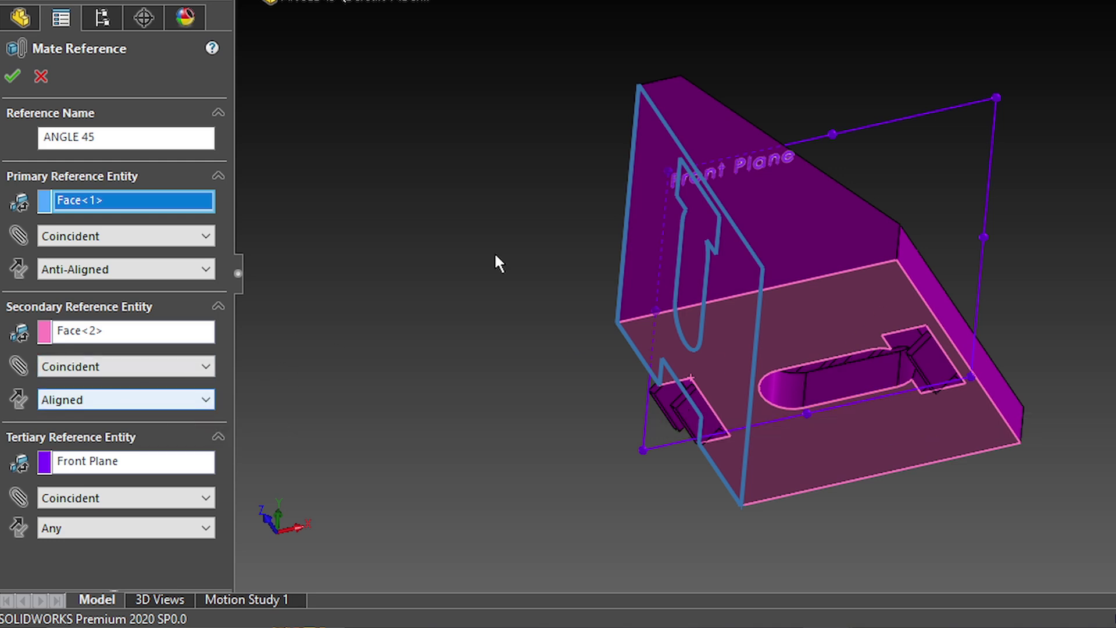
pyautogui.moveTo(749, 158); pyautogui.dragTo(826, 172, button='middle')
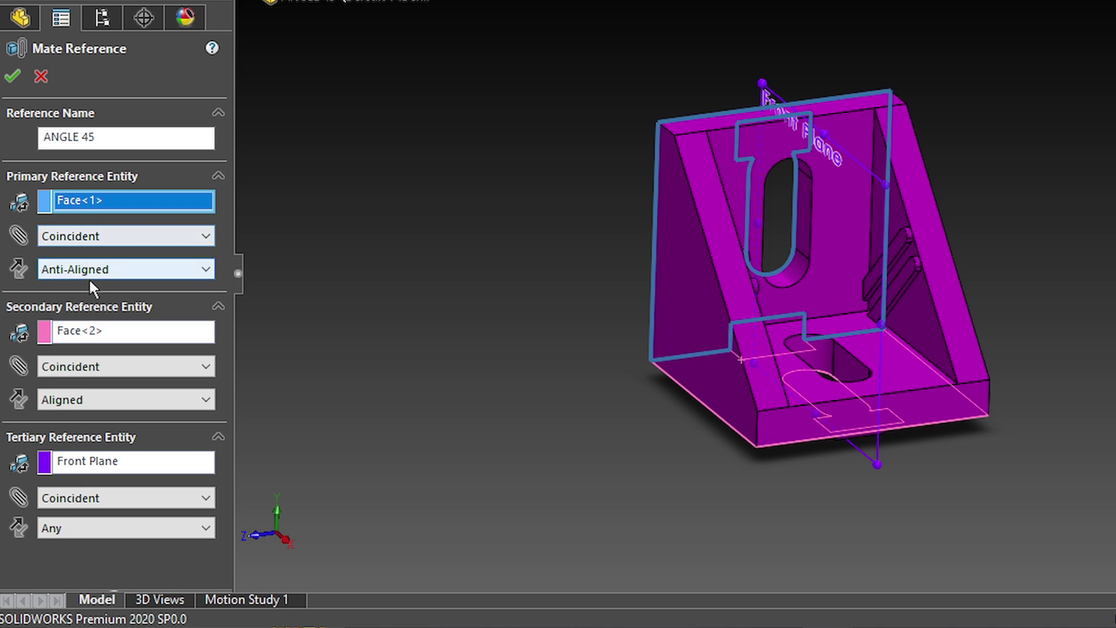
pyautogui.click(40, 76)
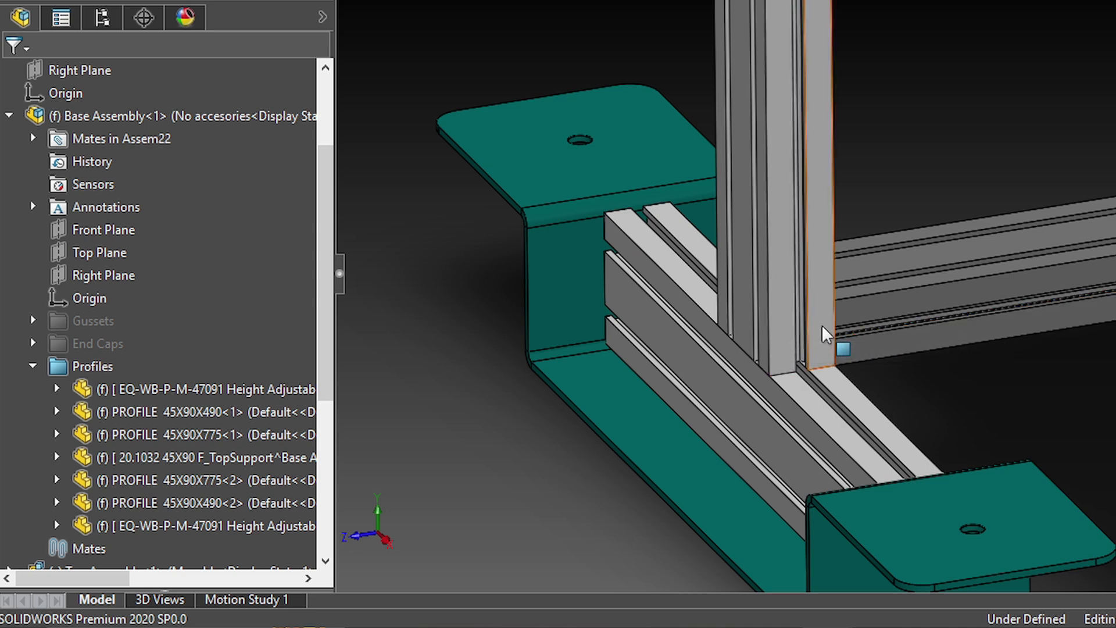
# Step: Select the vertical, lower, horizontal and diagonal profile faces at the base rail joint
pyautogui.scroll(-2, 843, 348)
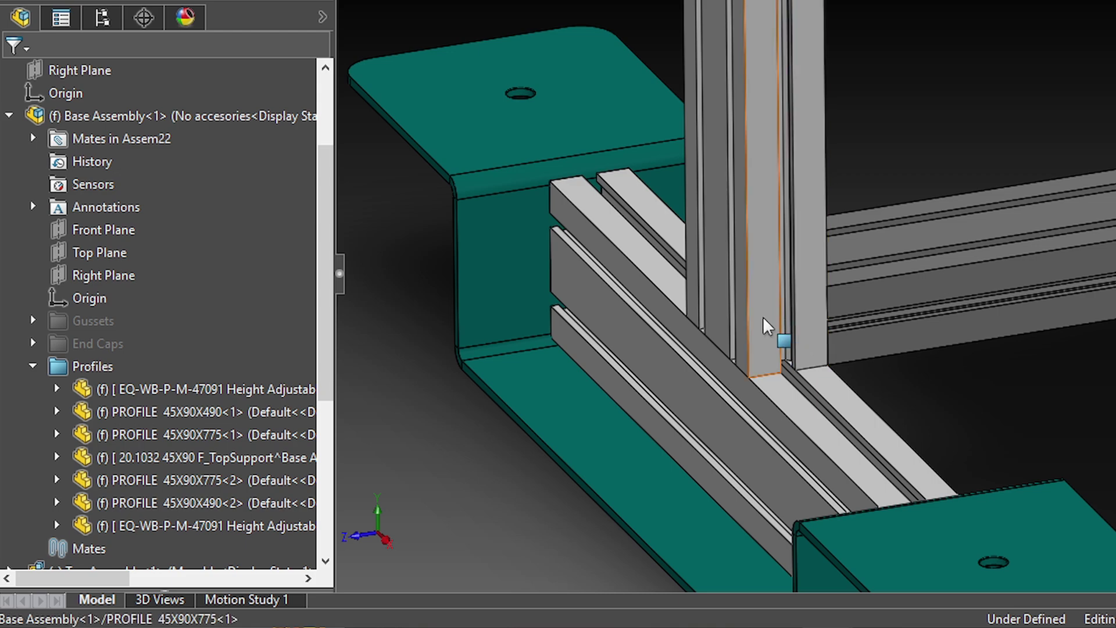
pyautogui.click(778, 349)
pyautogui.click(780, 388)
pyautogui.moveTo(780, 388); pyautogui.dragTo(769, 247, button='middle')
pyautogui.click(742, 252)
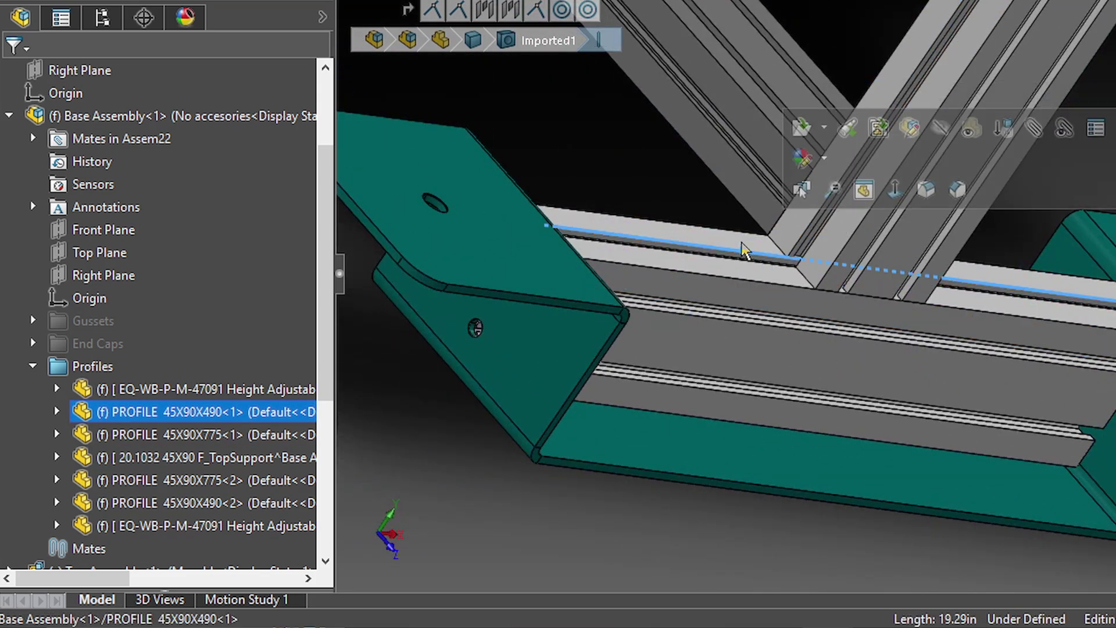
pyautogui.click(883, 271)
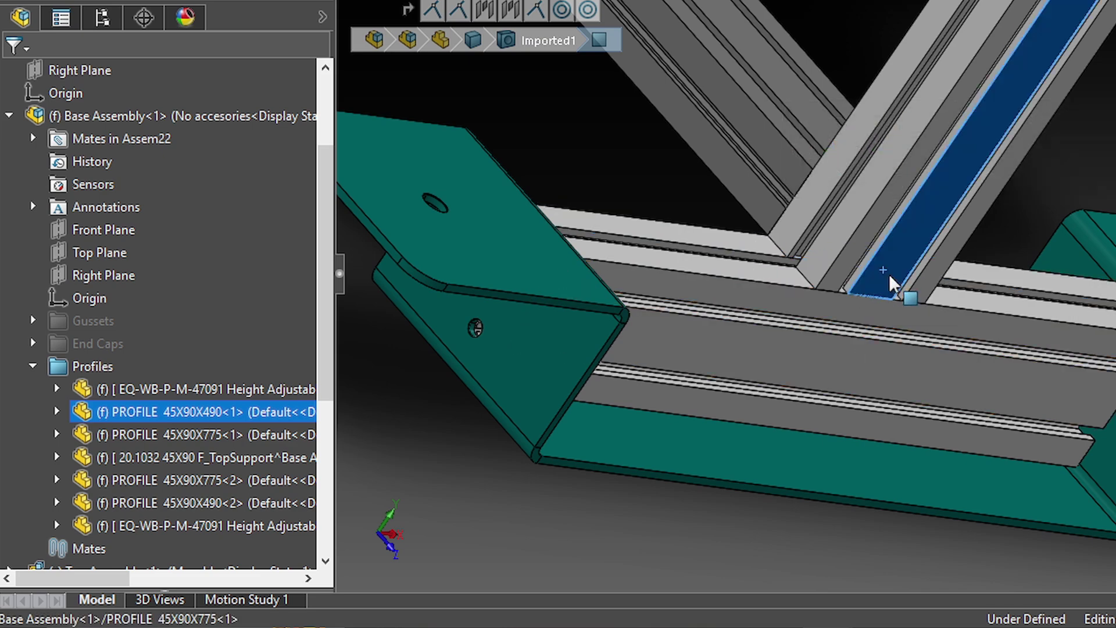
# Step: Examine the diagonal profile's bottom joint and the whole base frame with the teal foot
pyautogui.scroll(6, 885, 281)
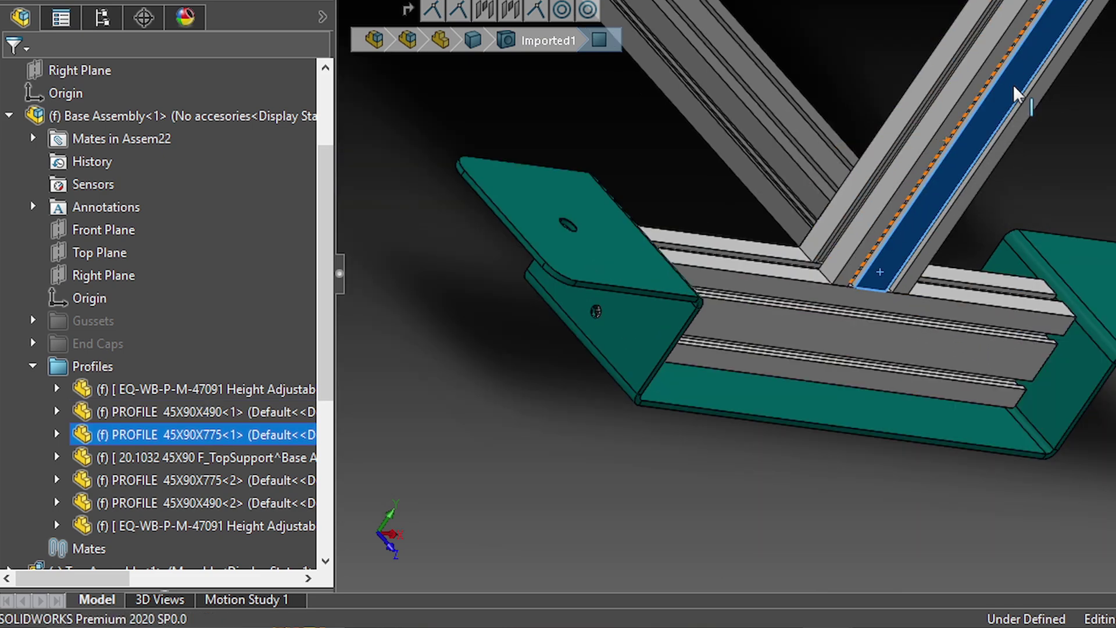
pyautogui.scroll(-4, 953, 145)
pyautogui.scroll(-3, 953, 145)
pyautogui.moveTo(955, 187); pyautogui.dragTo(925, 202, button='middle')
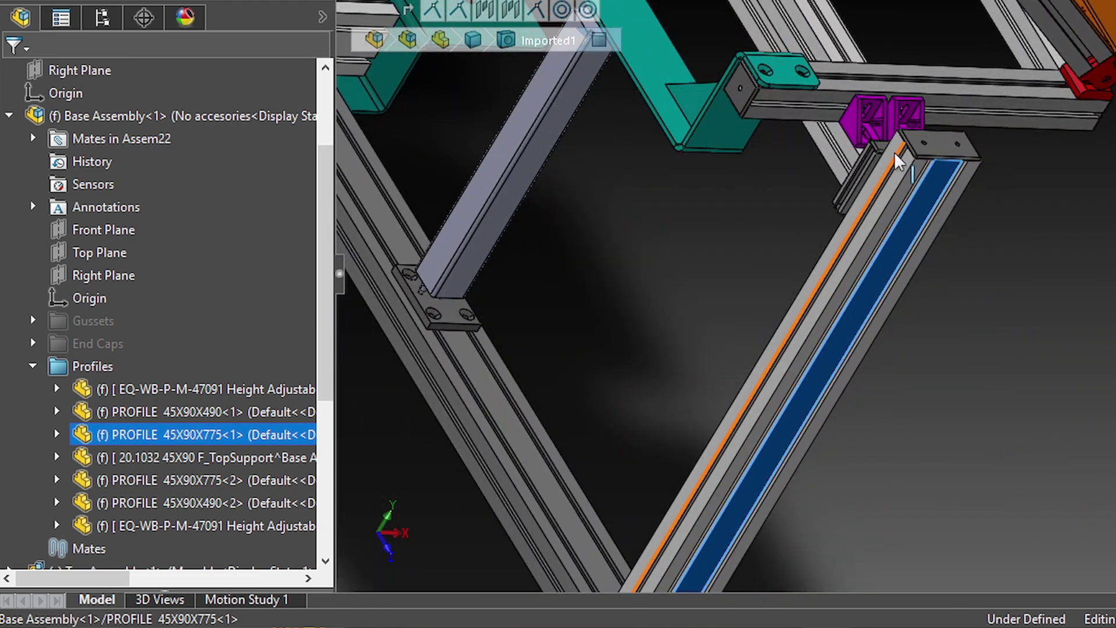
pyautogui.scroll(3, 937, 179)
pyautogui.scroll(-6, 719, 359)
pyautogui.click(719, 359)
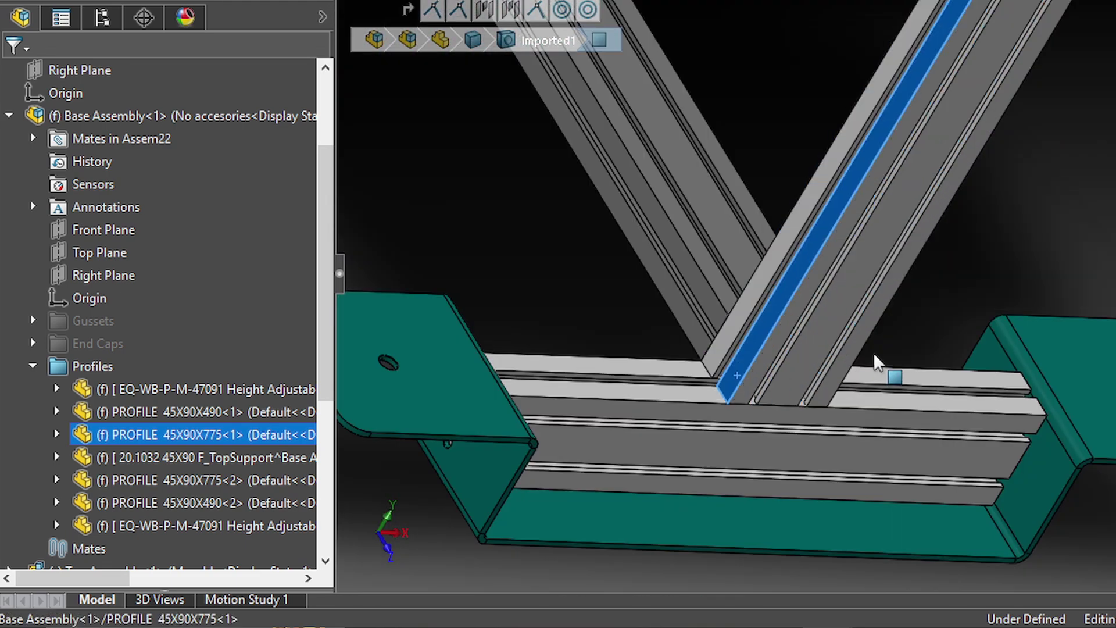
pyautogui.moveTo(884, 369); pyautogui.dragTo(793, 374, button='middle')
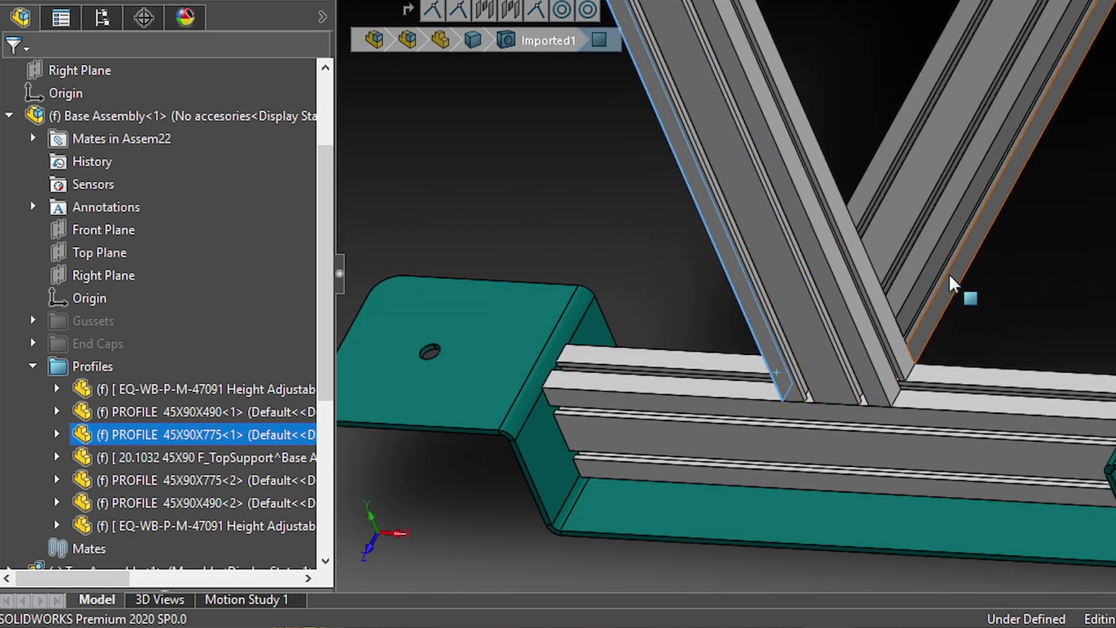
pyautogui.scroll(5, 967, 294)
pyautogui.moveTo(889, 317); pyautogui.dragTo(1076, 282, button='middle')
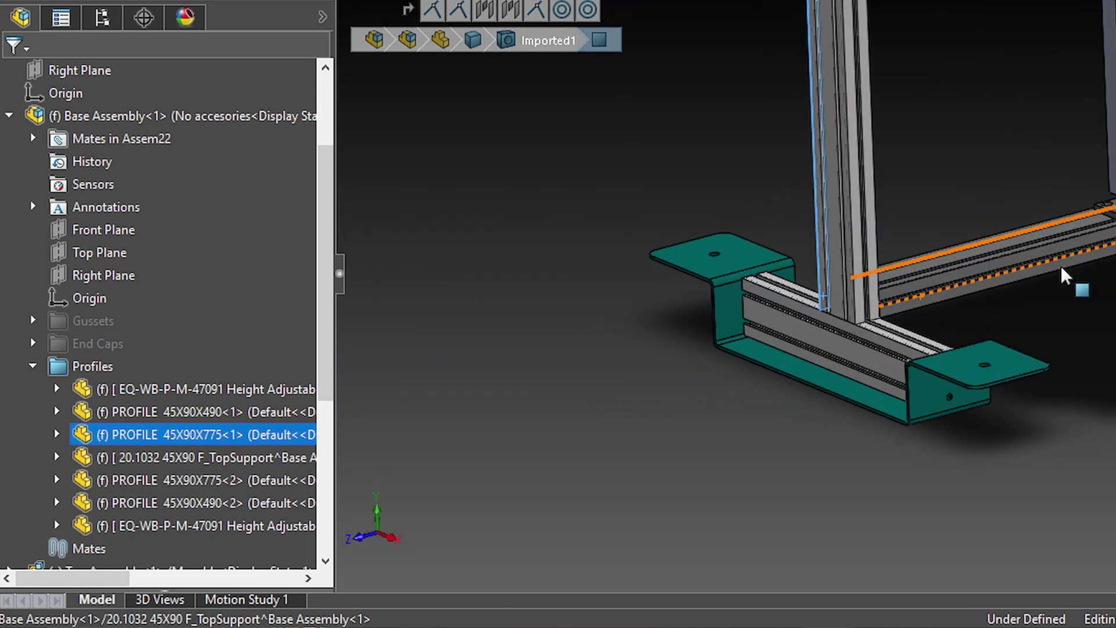
pyautogui.scroll(-5, 1021, 320)
pyautogui.click(995, 343)
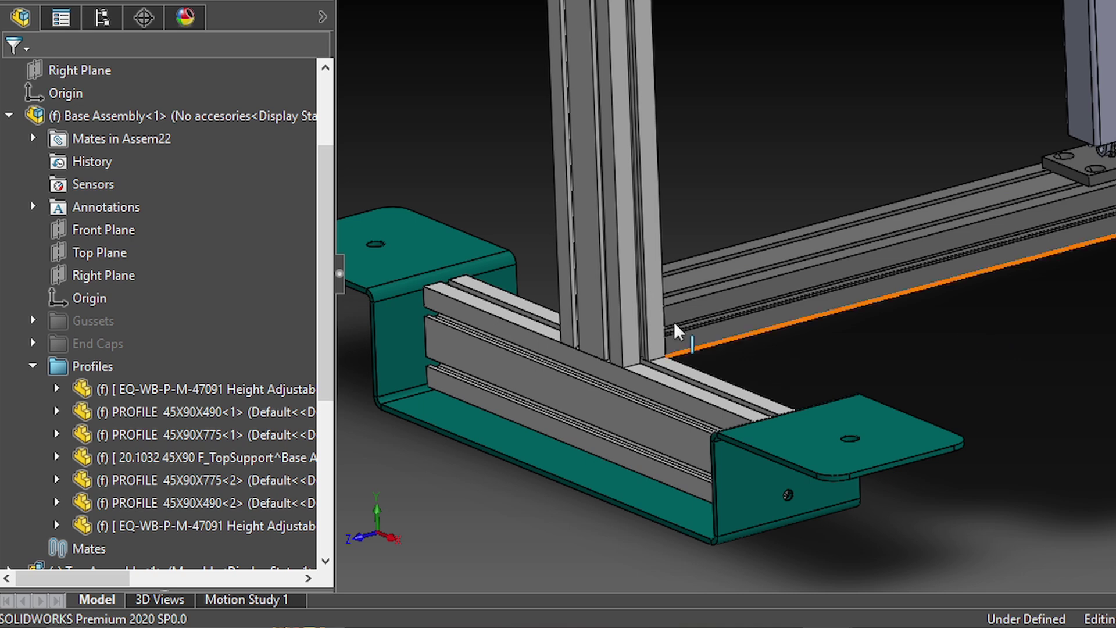
pyautogui.moveTo(657, 349); pyautogui.dragTo(872, 377, button='middle')
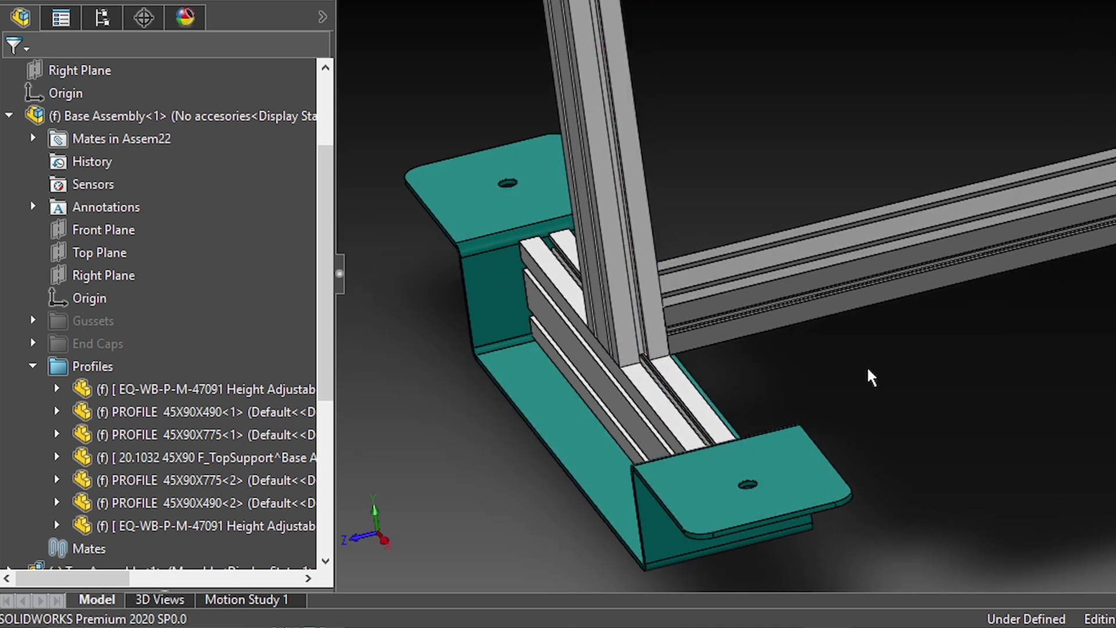
# Step: Switch through ANGLE 45 to the PROFILE 45X90X775 part
pyautogui.hotkey('ctrl', 'Tab')
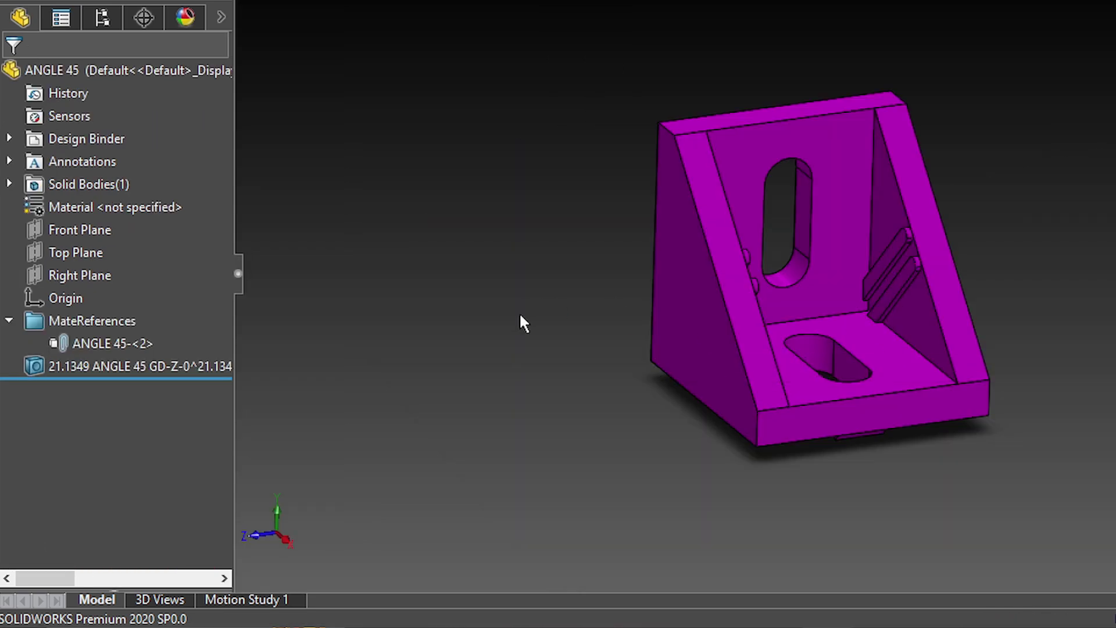
pyautogui.hotkey('ctrl', 'Tab')
pyautogui.scroll(-5, 821, 297)
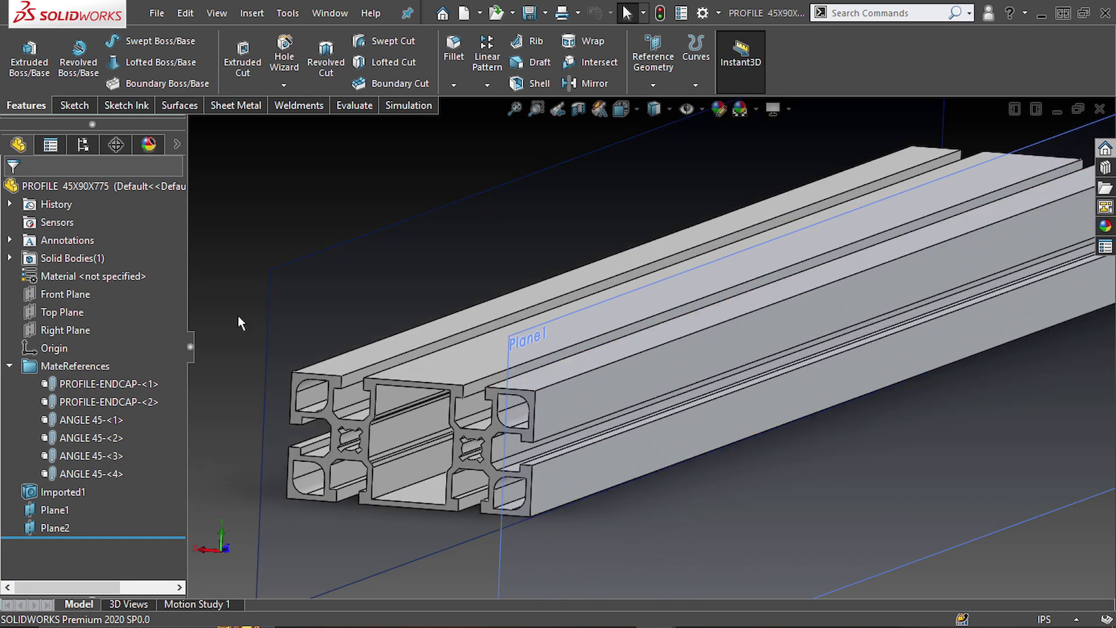
pyautogui.click(93, 438)
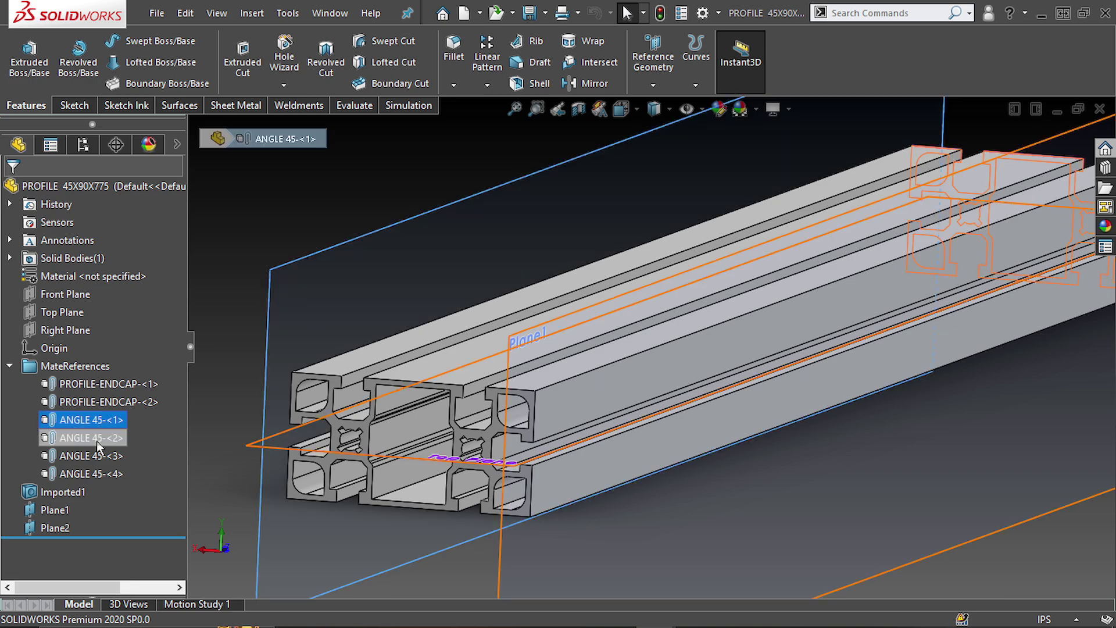
pyautogui.click(93, 456)
pyautogui.click(93, 474)
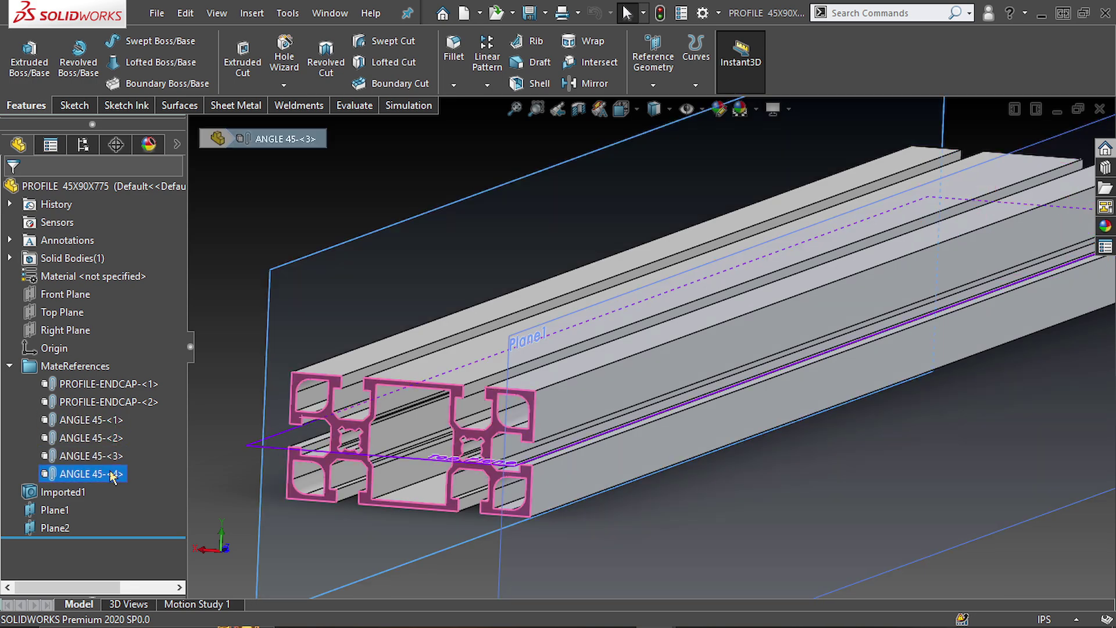
pyautogui.scroll(3, 723, 451)
pyautogui.moveTo(723, 451); pyautogui.dragTo(949, 493, button='middle')
pyautogui.scroll(-3, 948, 493)
pyautogui.press('Escape')
pyautogui.scroll(-4, 570, 219)
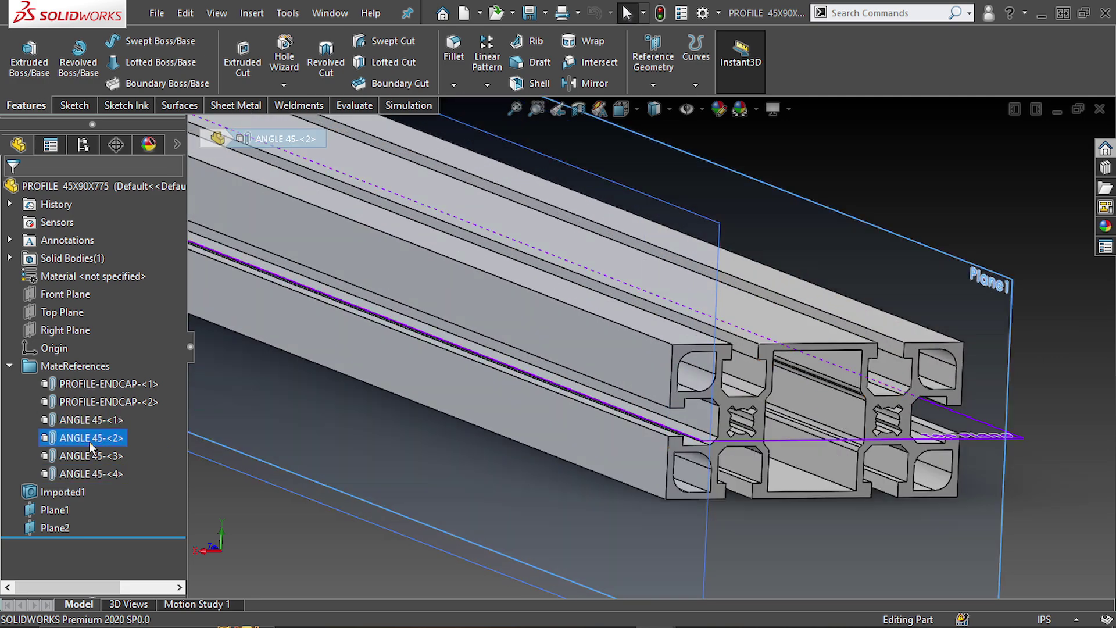
pyautogui.rightClick(115, 475)
# Step: Edit ANGLE 45-<4> and fit the profile and its planes in view to review Plane1
pyautogui.click(147, 274)
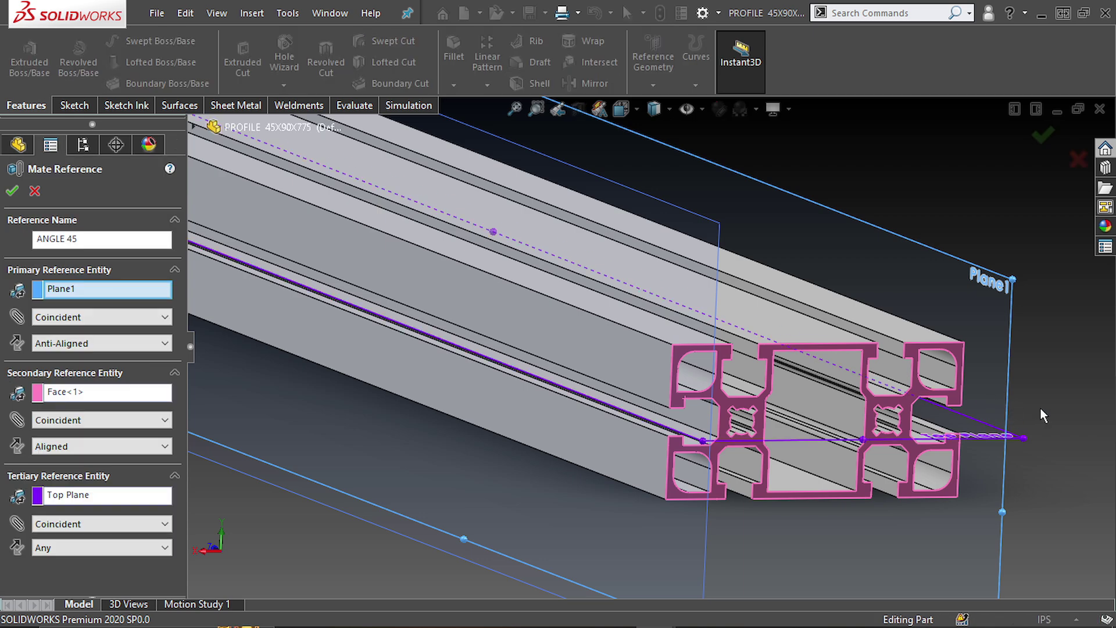
pyautogui.scroll(2, 650, 347)
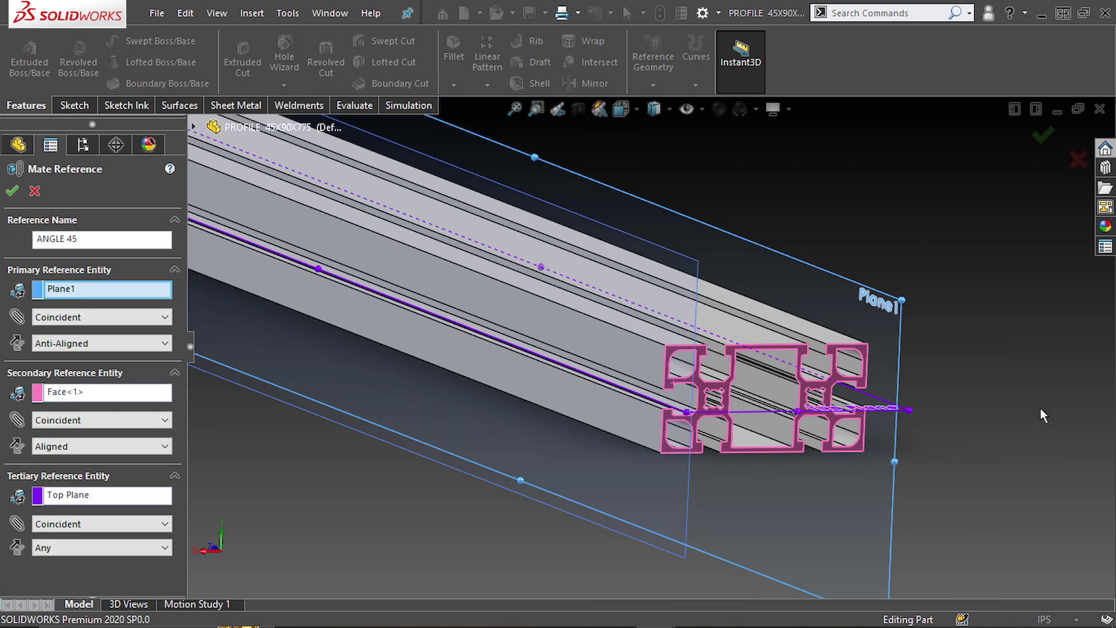
pyautogui.click(89, 288)
pyautogui.moveTo(933, 395); pyautogui.dragTo(883, 388, button='middle')
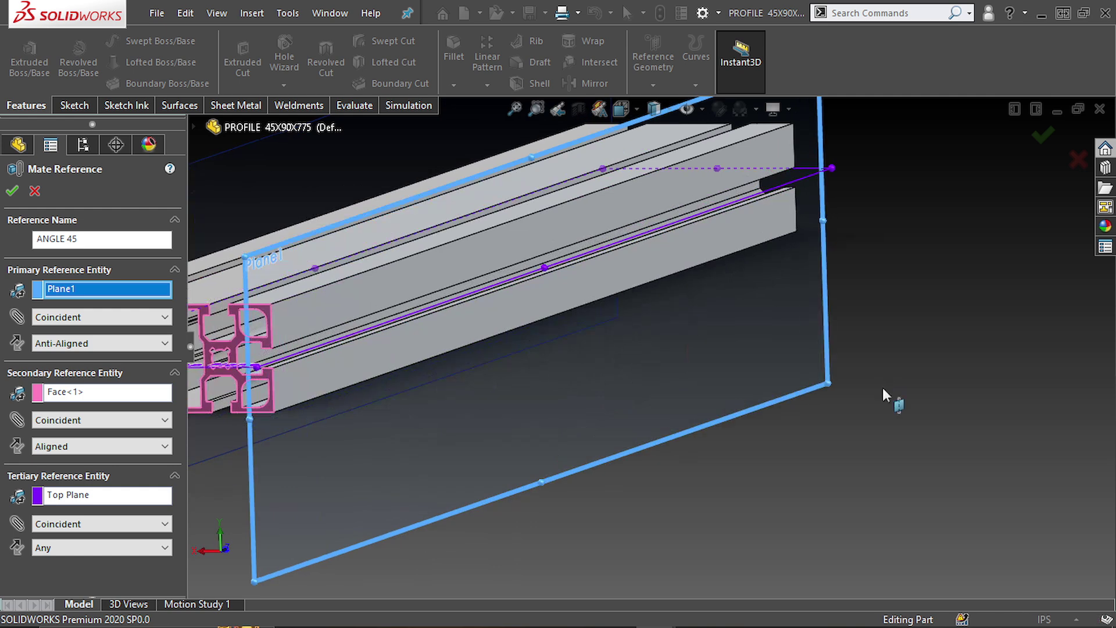
pyautogui.scroll(2, 380, 344)
pyautogui.scroll(-4, 483, 331)
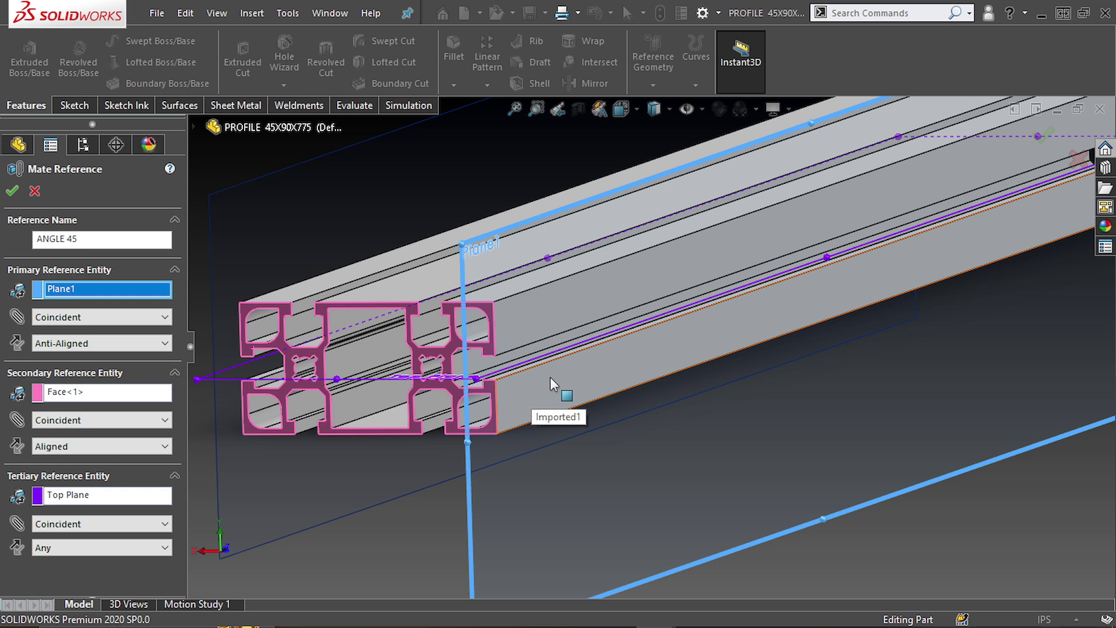
pyautogui.press('f')
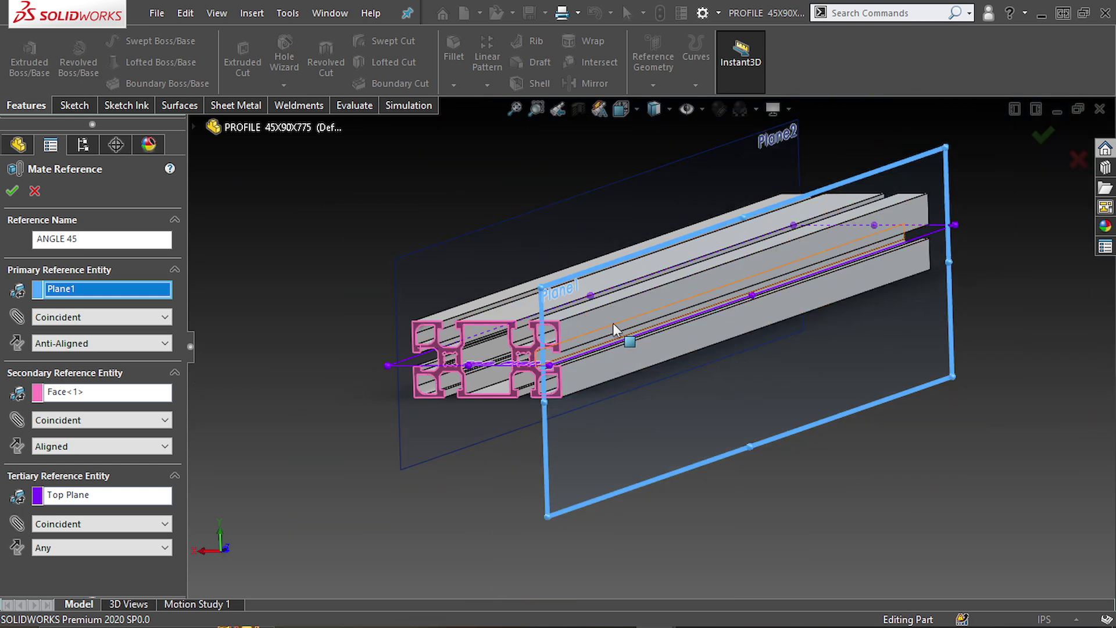
pyautogui.scroll(-2, 596, 303)
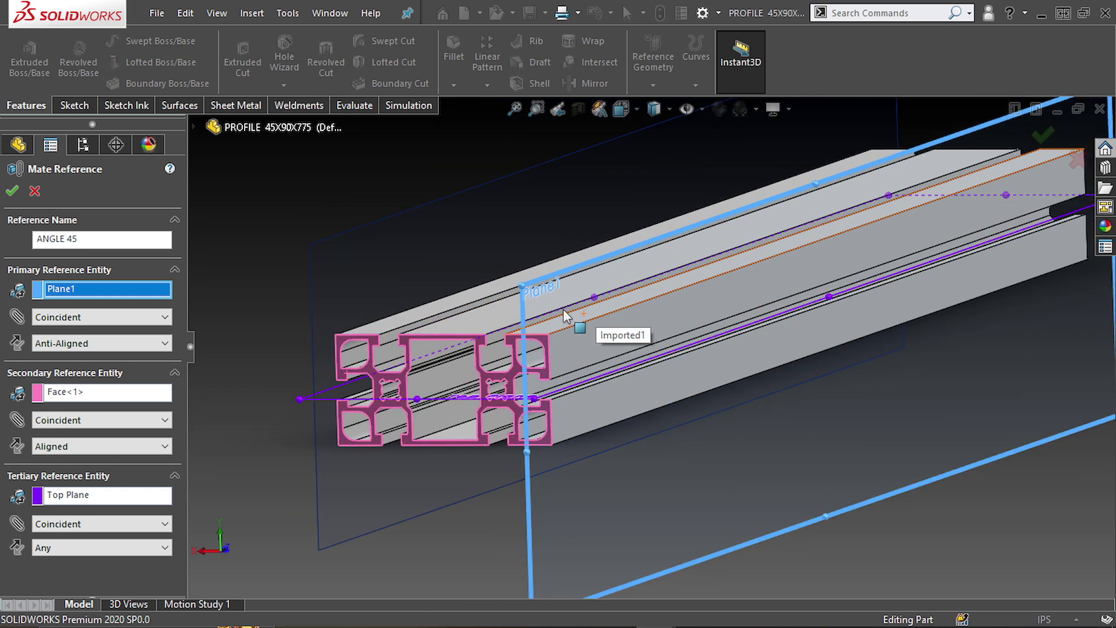
# Step: Keep Face<1> as secondary and Top Plane as tertiary, and make Plane2 the primary reference
pyautogui.click(101, 391)
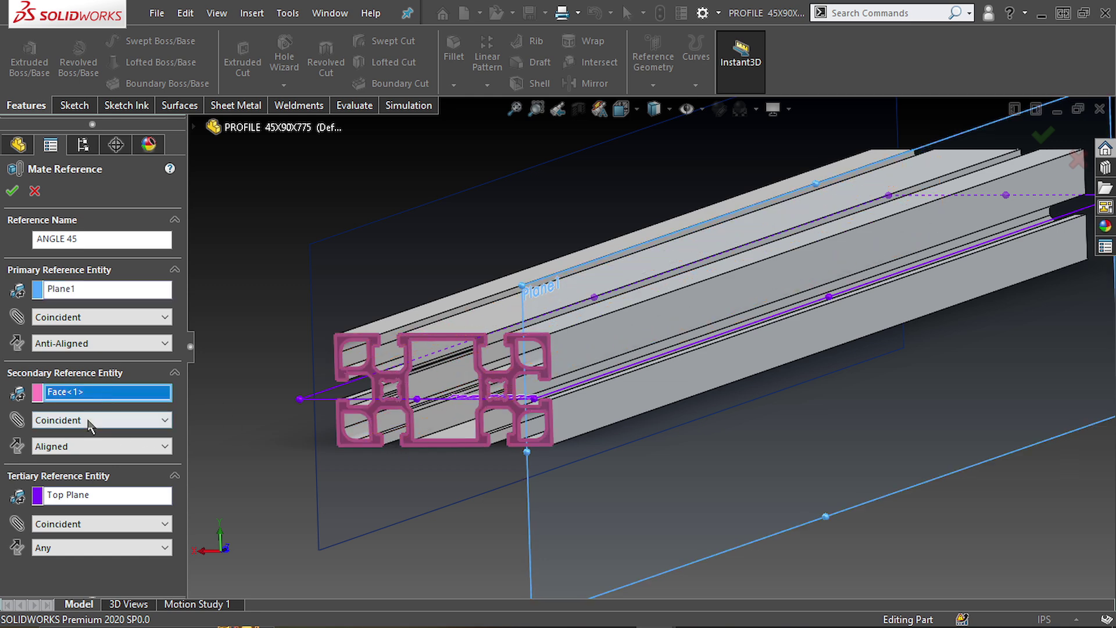
pyautogui.click(97, 497)
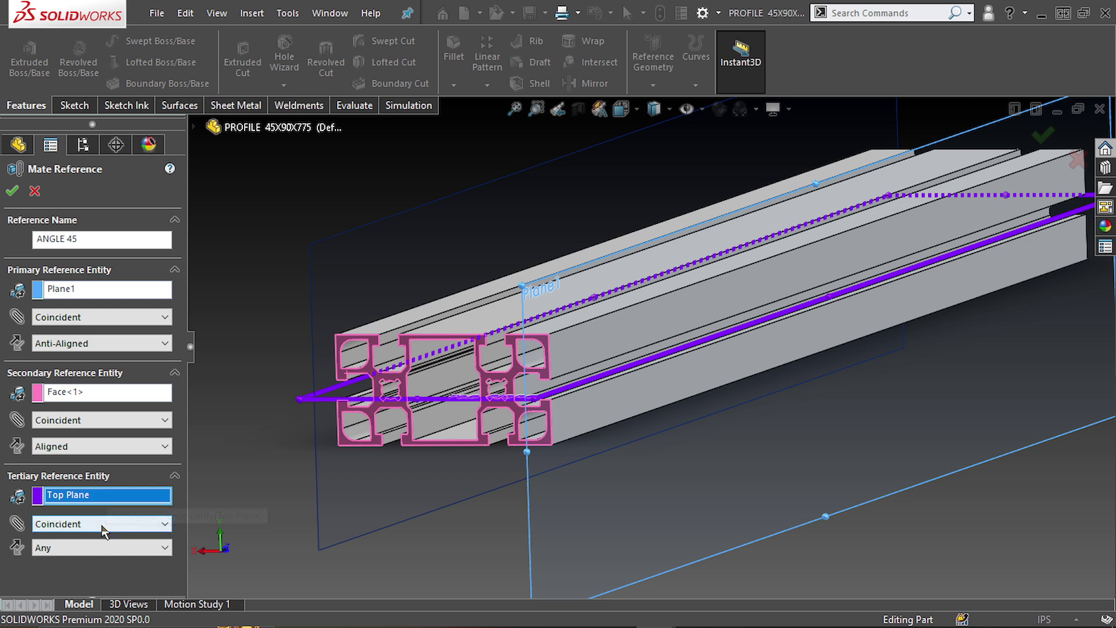
pyautogui.click(35, 191)
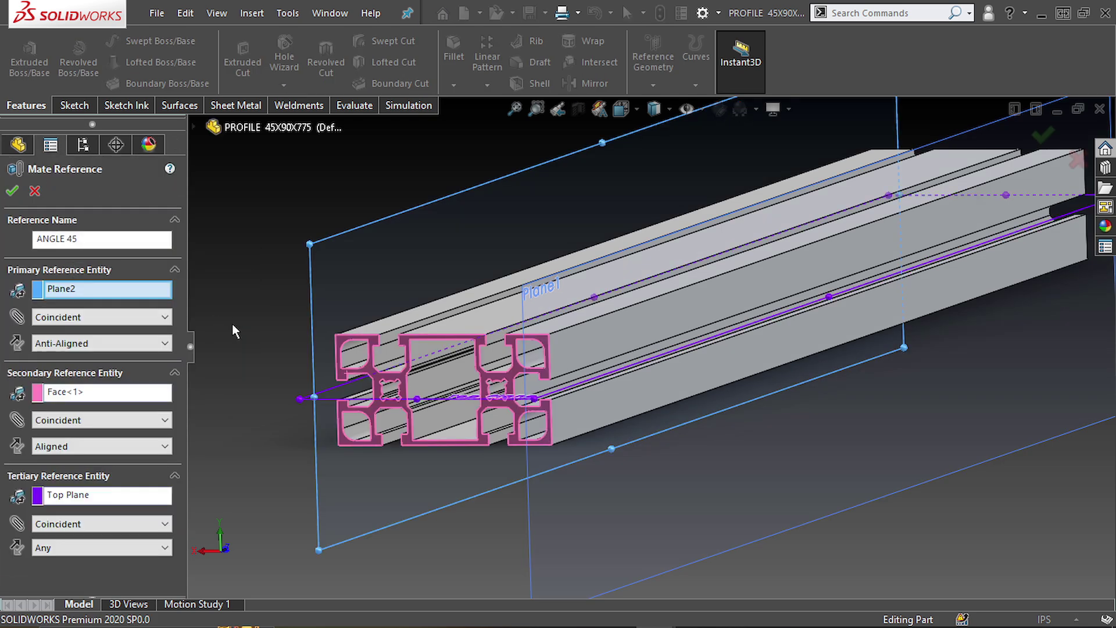
# Step: Show Plane2 on the profile, orbit around it to inspect, then discard the mate reference edits
pyautogui.click(95, 291)
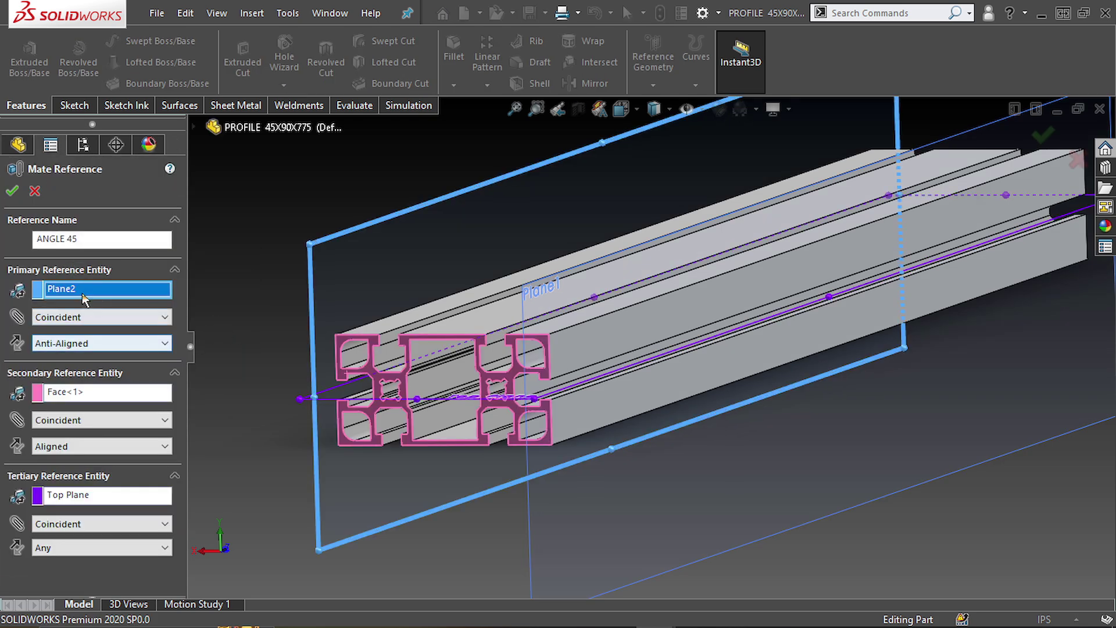
pyautogui.moveTo(382, 322); pyautogui.dragTo(999, 336, button='middle')
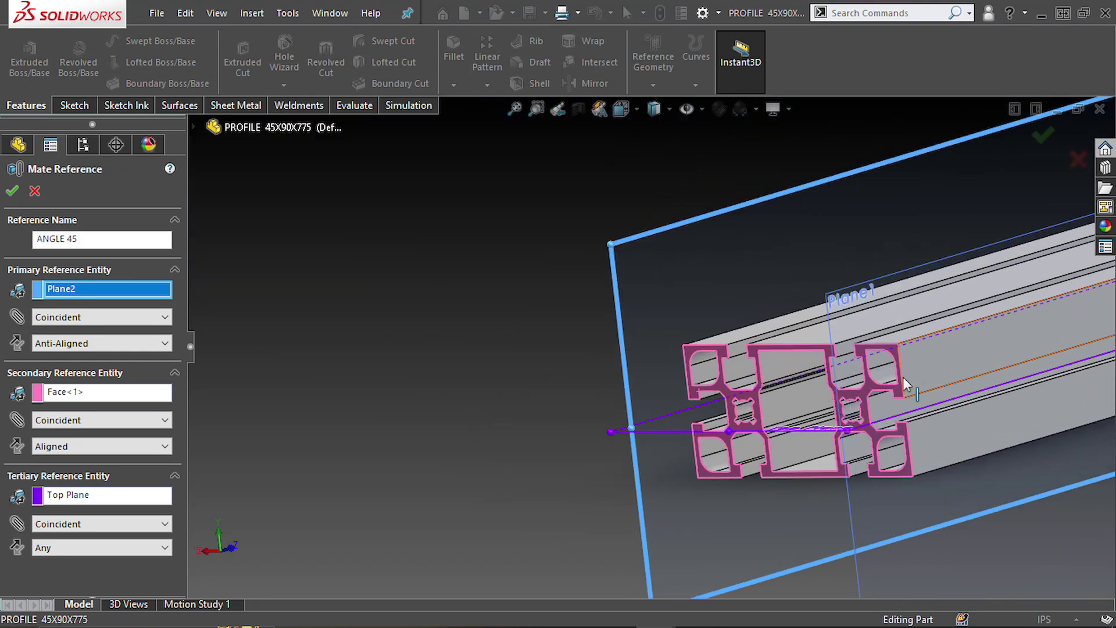
pyautogui.moveTo(902, 377); pyautogui.dragTo(746, 360, button='middle')
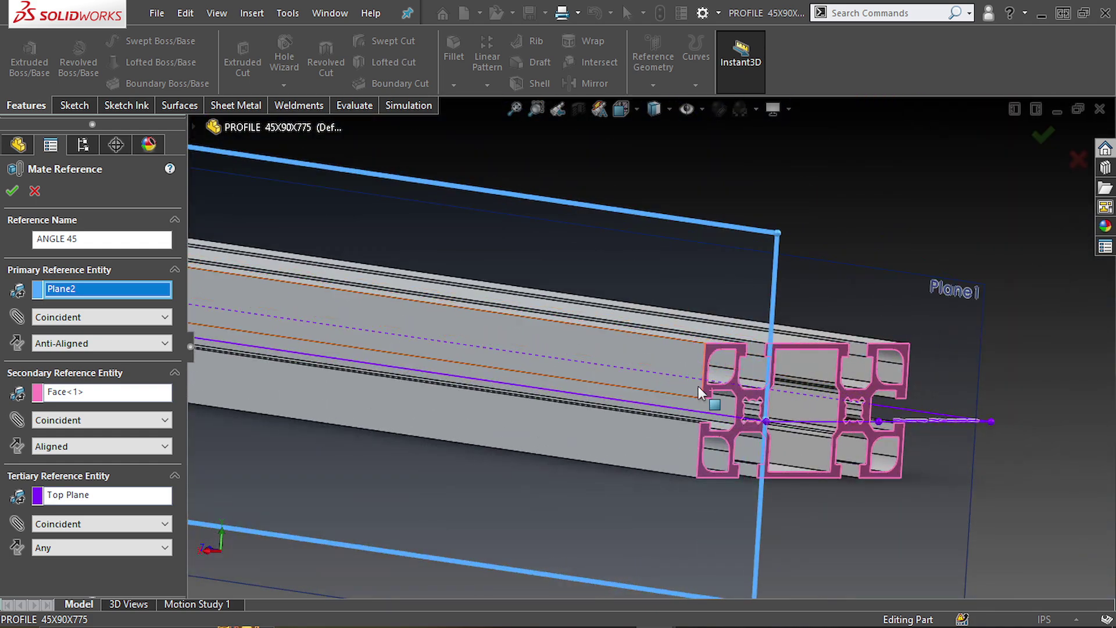
pyautogui.scroll(3, 699, 386)
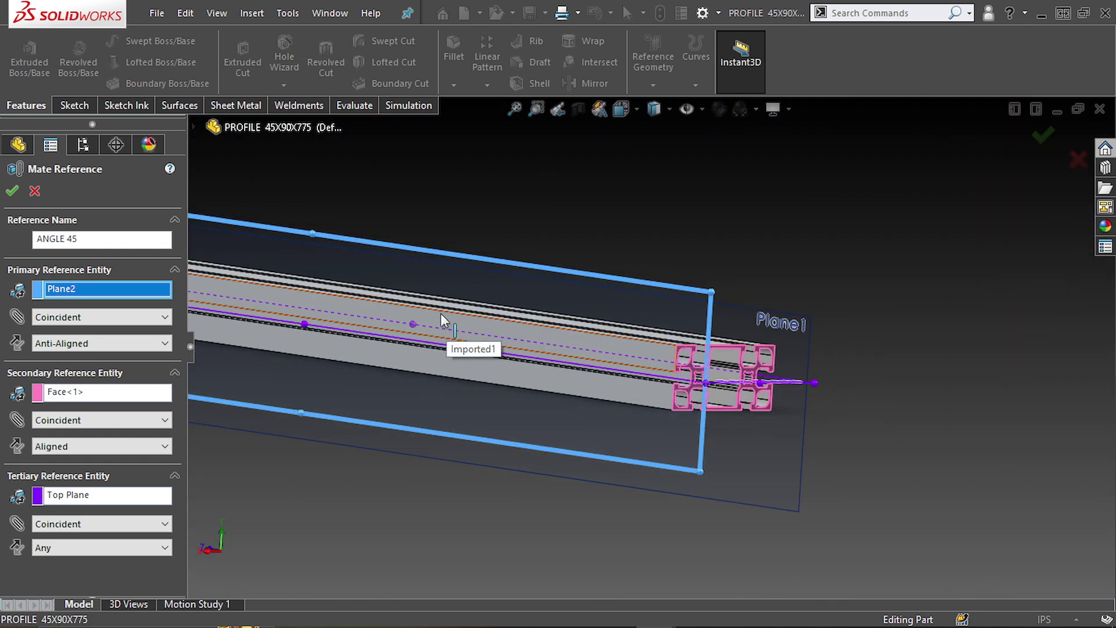
pyautogui.moveTo(440, 316); pyautogui.dragTo(480, 365, button='middle')
pyautogui.scroll(-5, 442, 361)
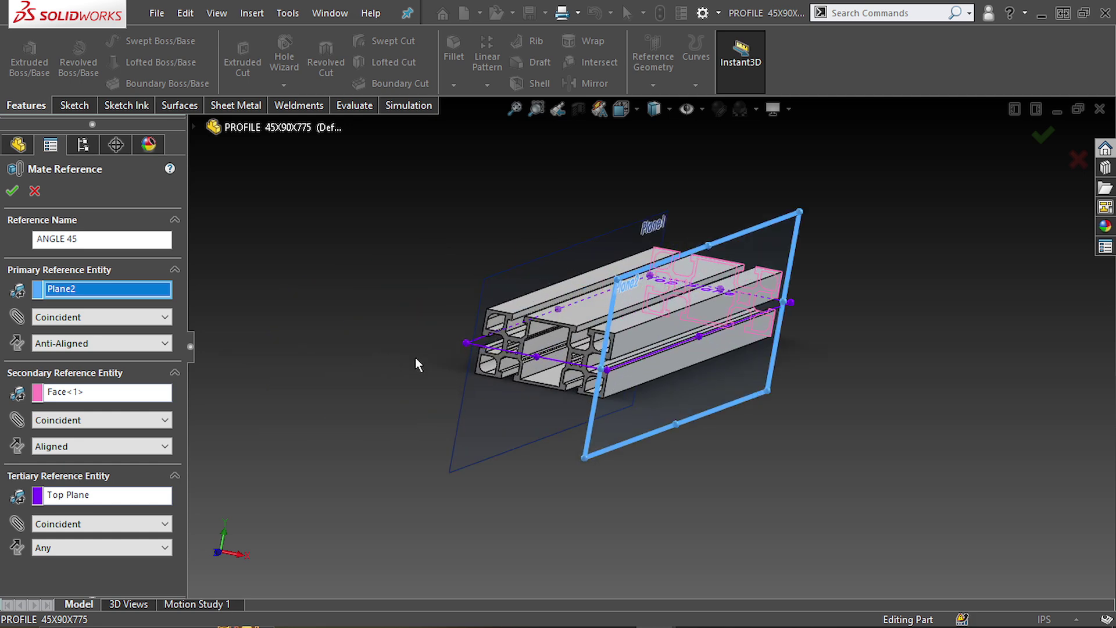
pyautogui.scroll(2, 773, 465)
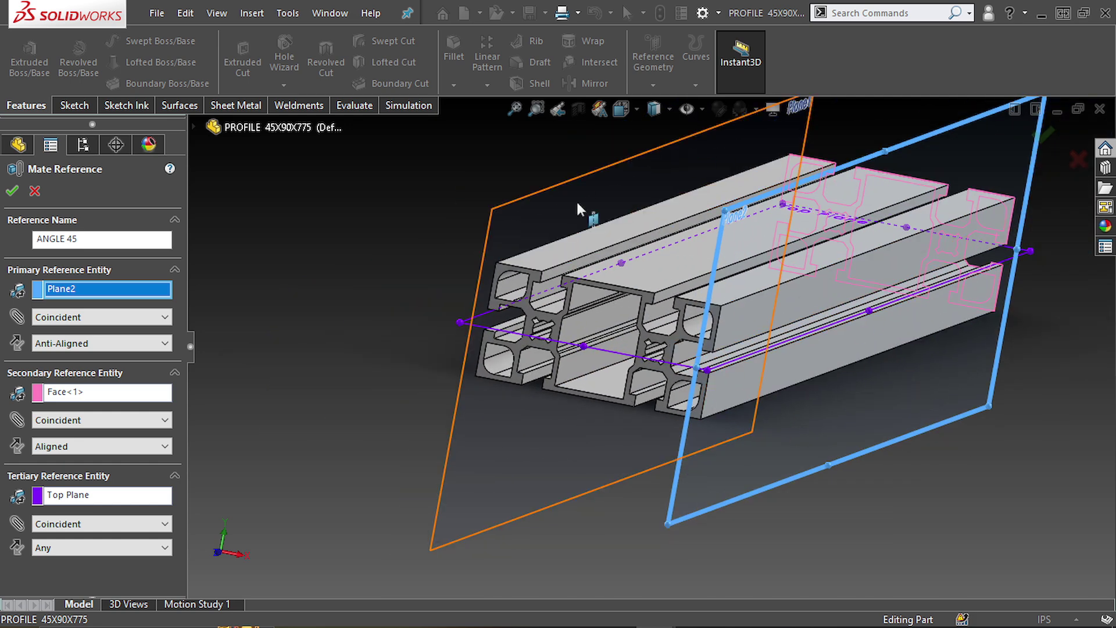
pyautogui.scroll(-2, 610, 279)
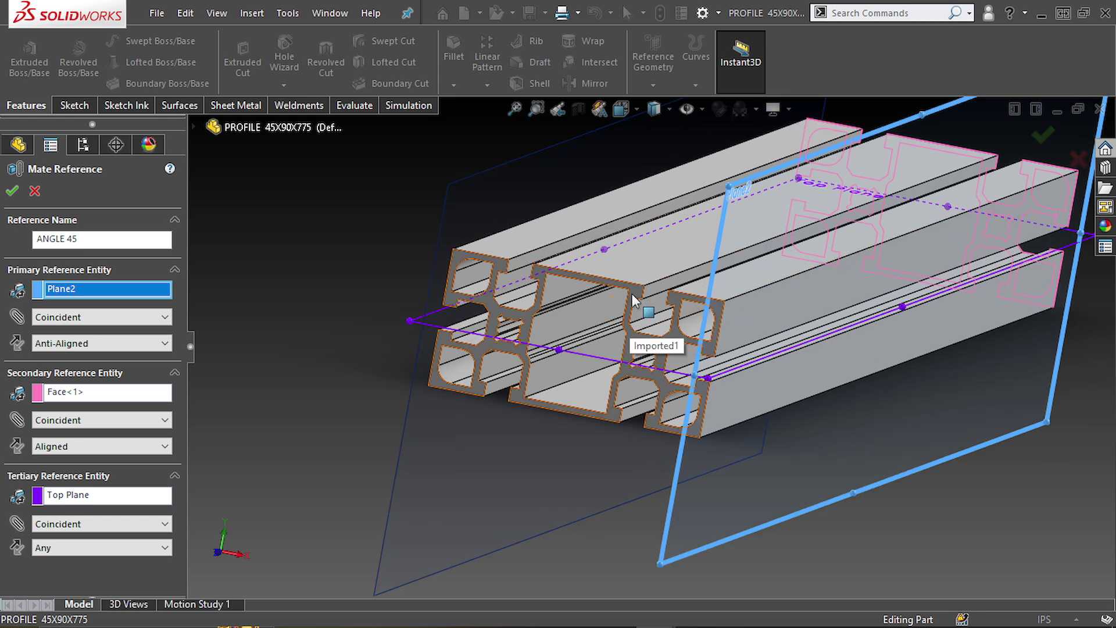
pyautogui.click(34, 189)
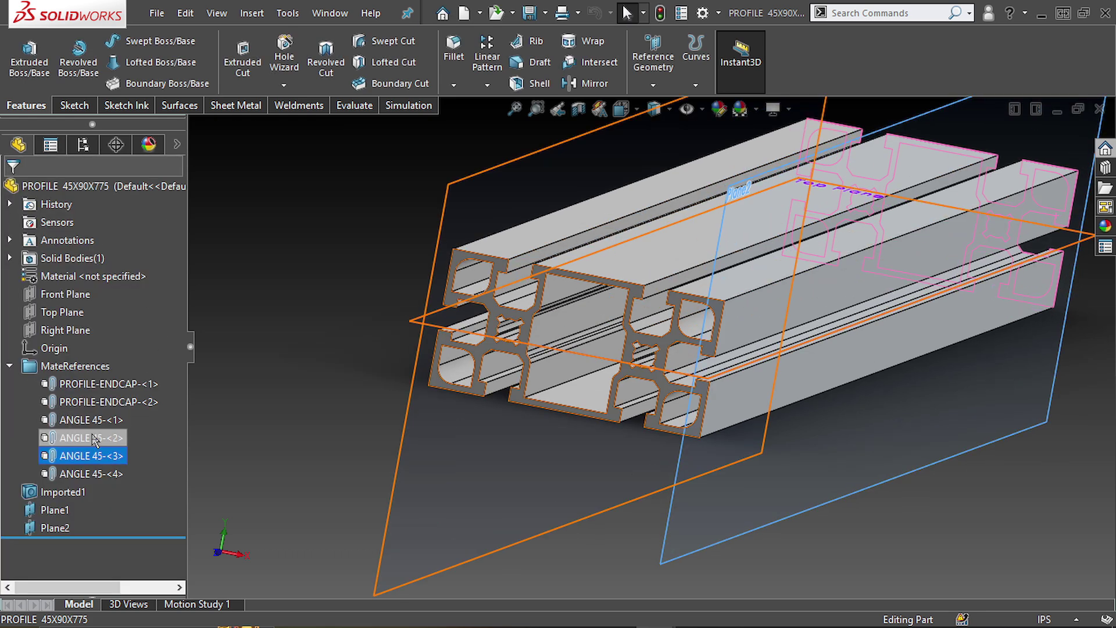
# Step: Reopen an ANGLE 45 mate reference and check its end-face secondary and Top Plane tertiary references
pyautogui.rightClick(111, 449)
pyautogui.click(139, 240)
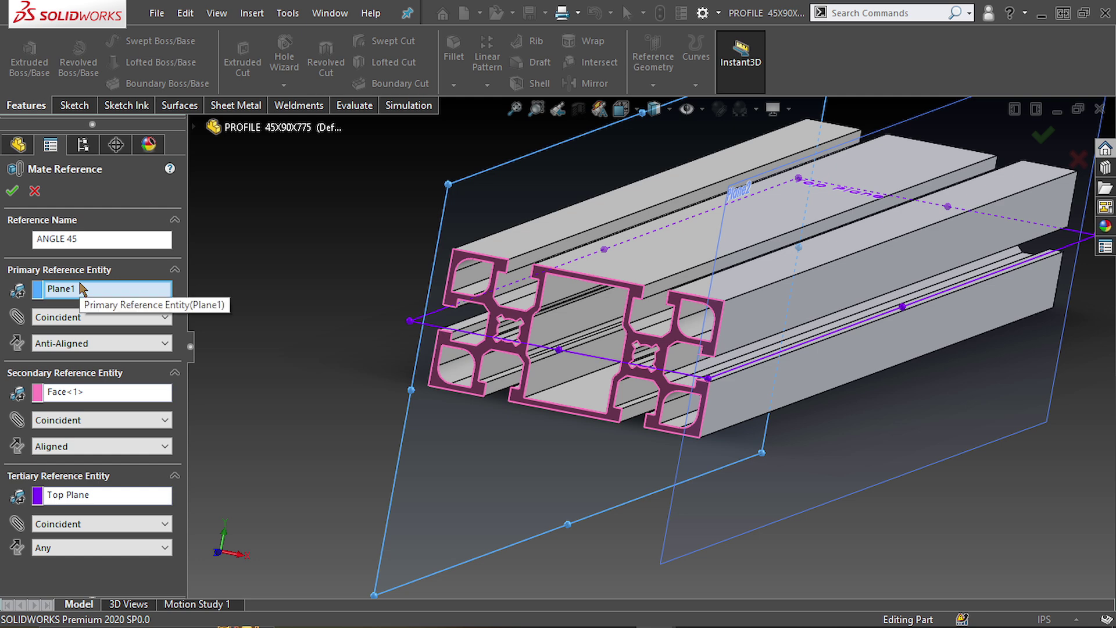
pyautogui.click(75, 395)
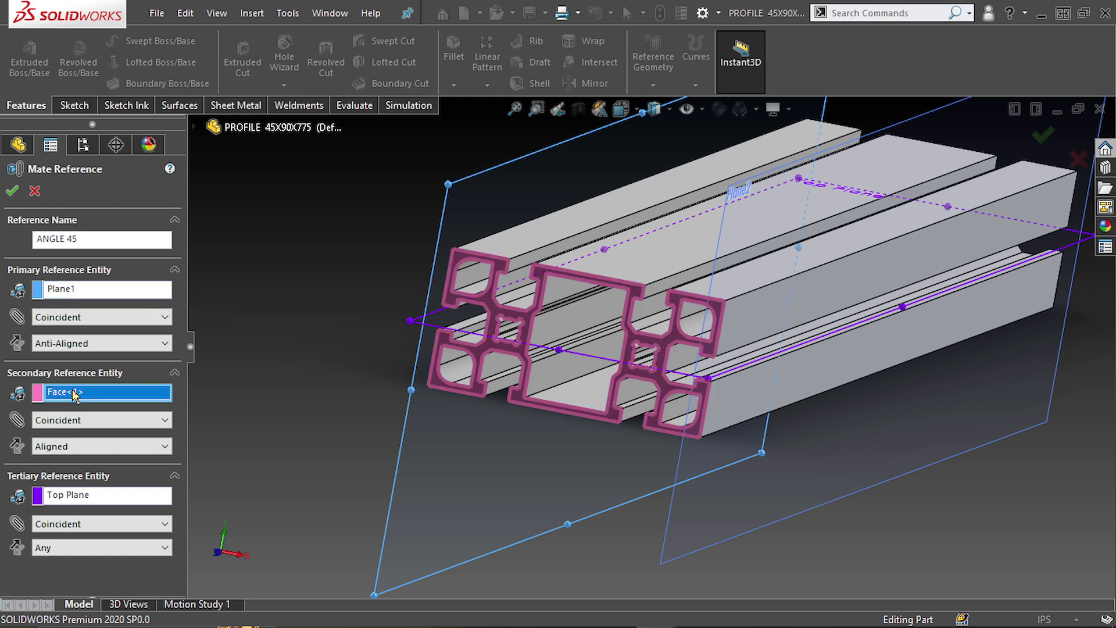
pyautogui.click(94, 495)
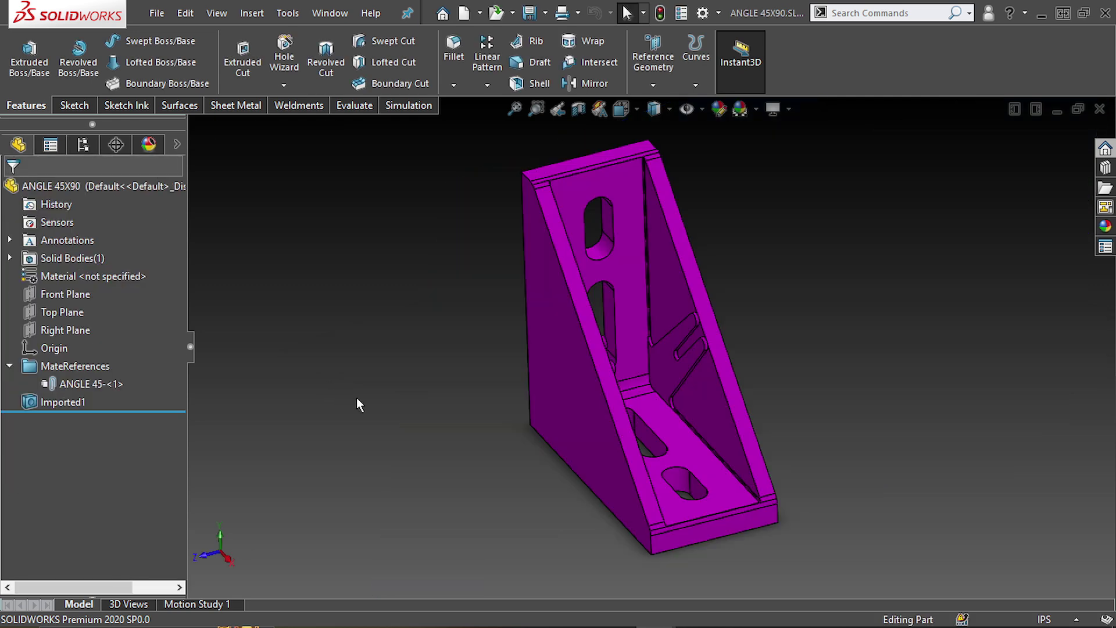
# Step: Check the ANGLE 45X90 part's ANGLE 45-<1> mate reference, then return to the assembly to insert a component
pyautogui.rightClick(93, 384)
pyautogui.press('Escape')
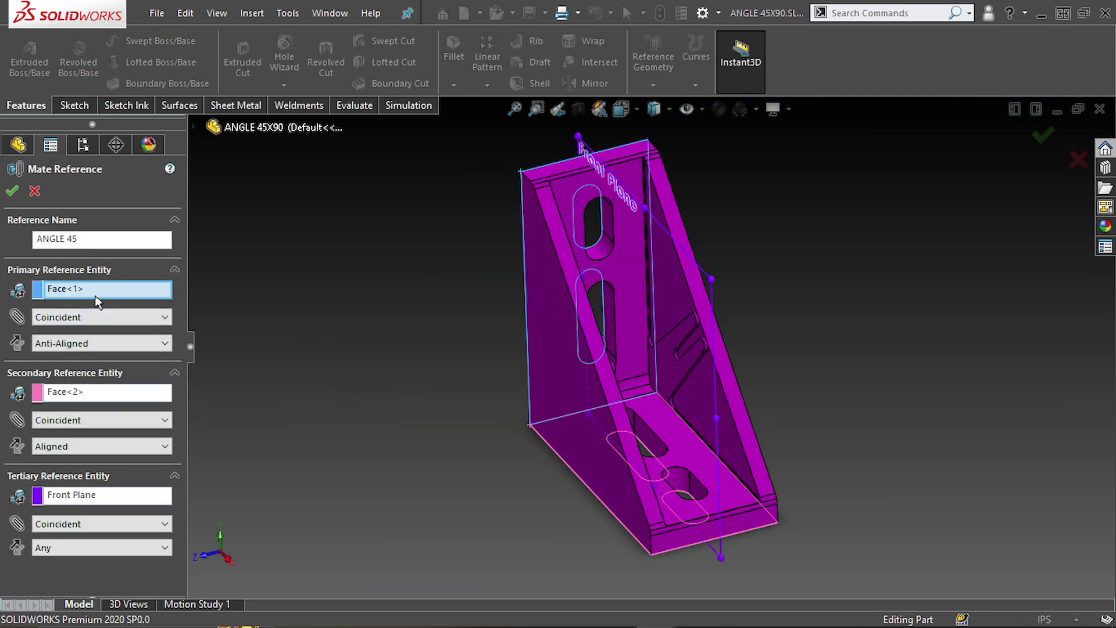
pyautogui.click(39, 198)
pyautogui.hotkey('ctrl', 'Tab')
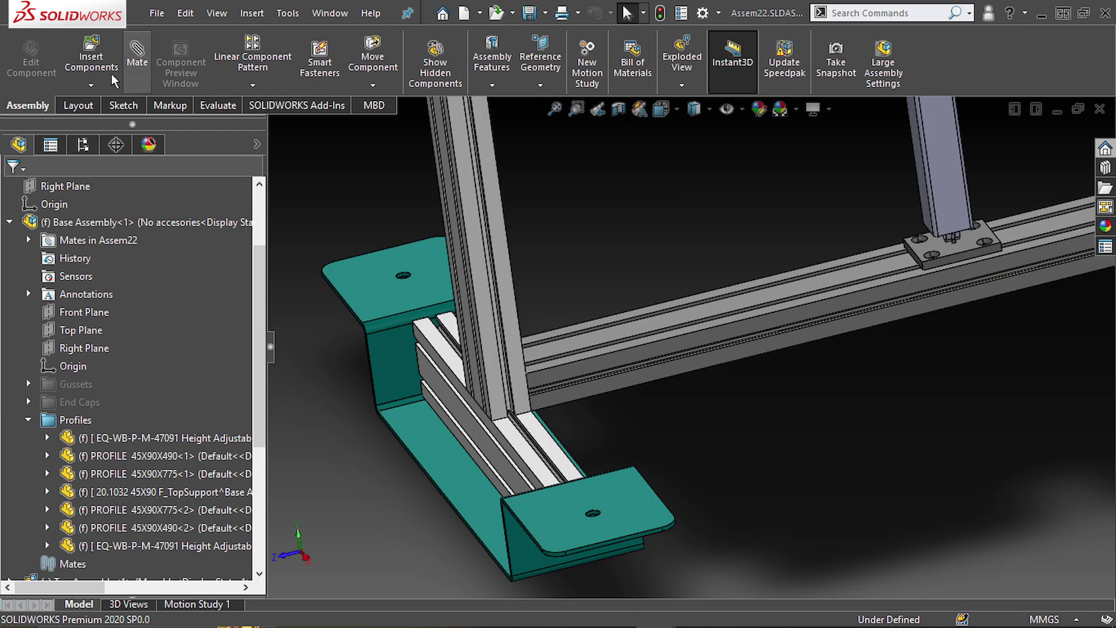
pyautogui.click(113, 77)
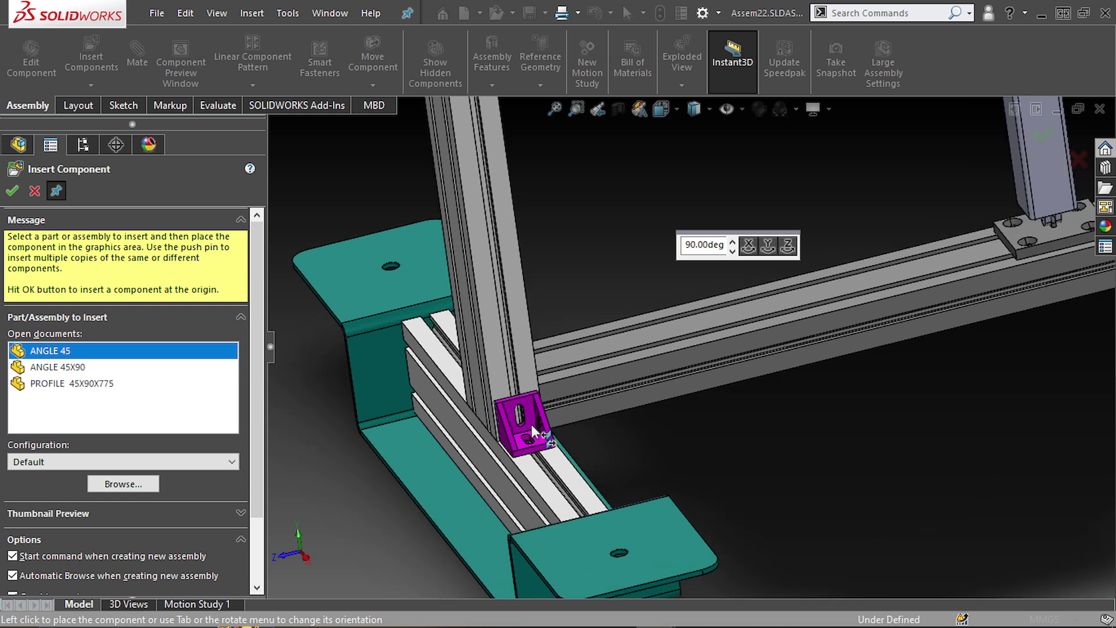
# Step: Rotate the ANGLE 45 gusset preview 90° twice and drop it into the upright-to-base profile corner
pyautogui.scroll(-4, 558, 472)
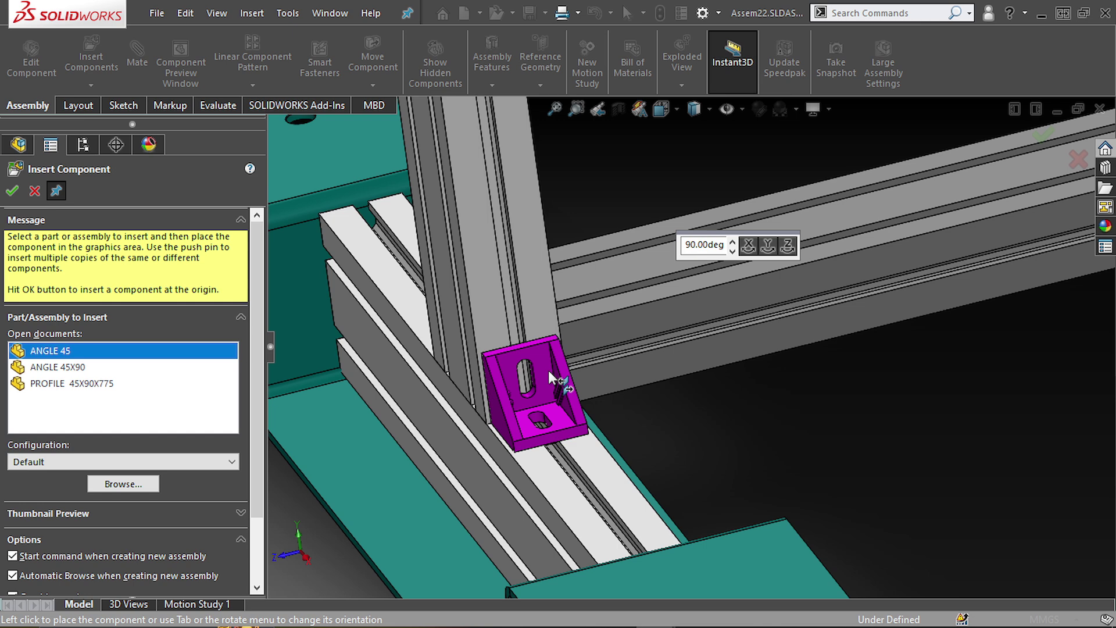
pyautogui.press('Tab')
pyautogui.press('Tab')
pyautogui.press('Tab')
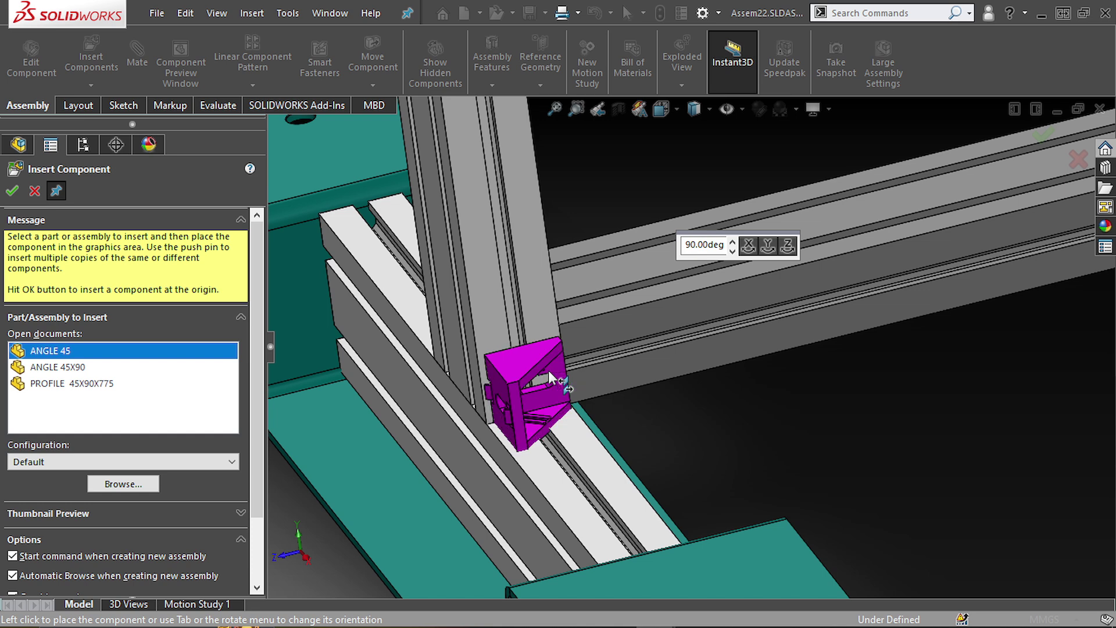
pyautogui.press('Tab')
pyautogui.press('Tab')
pyautogui.press('Tab')
pyautogui.press('Tab')
pyautogui.press('Tab')
pyautogui.press('Tab')
pyautogui.press('Tab')
pyautogui.press('Tab')
pyautogui.press('Tab')
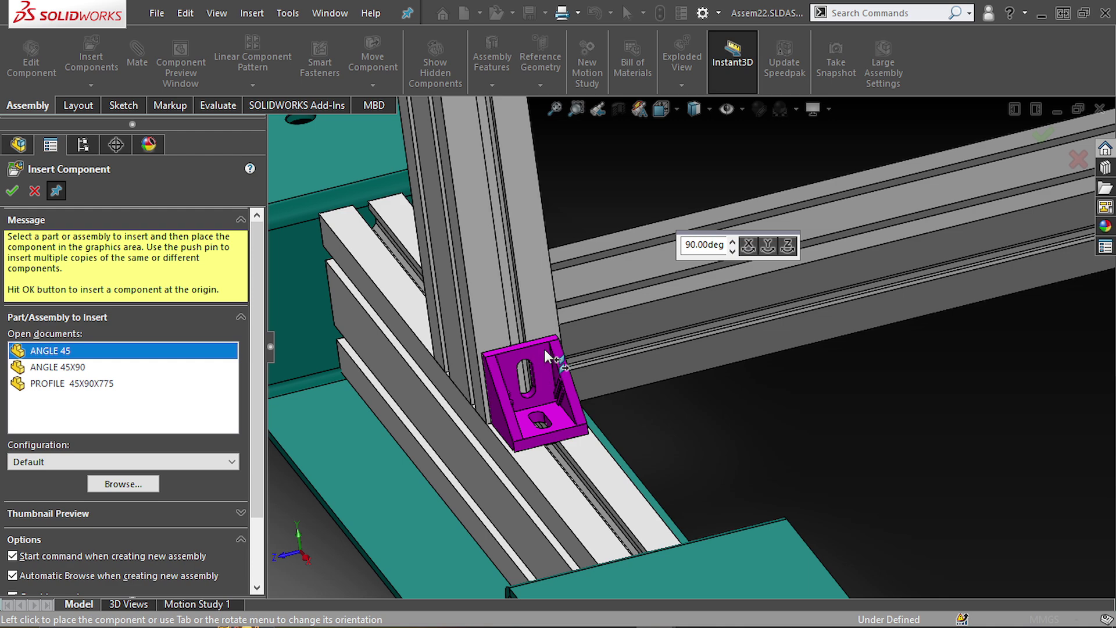
pyautogui.click(544, 349)
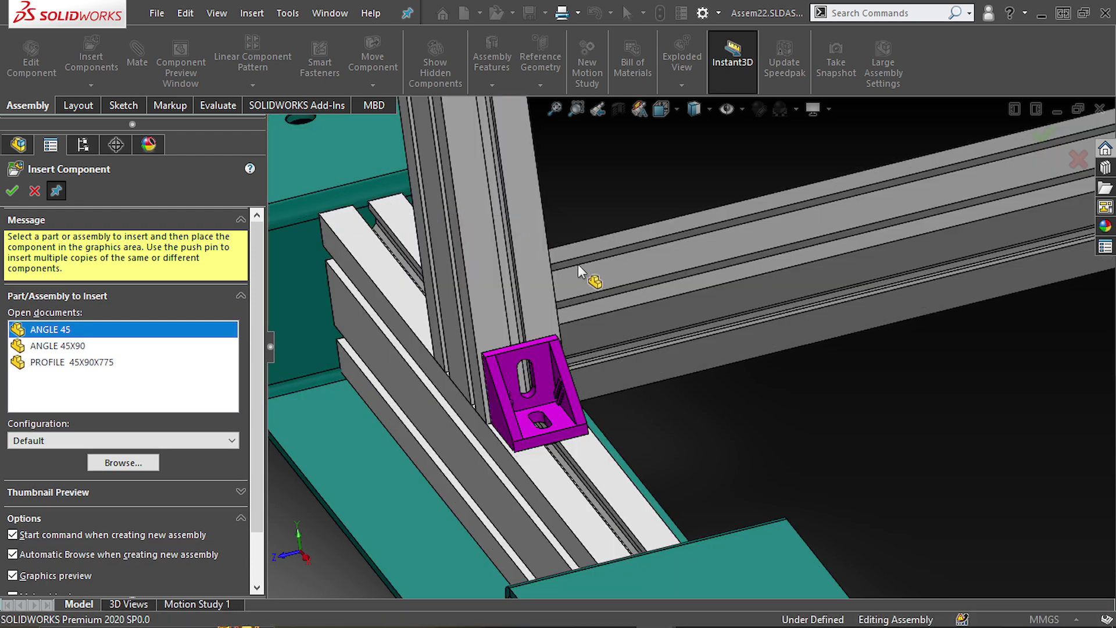
pyautogui.moveTo(579, 270); pyautogui.dragTo(560, 361, button='middle')
# Step: Drop two more ANGLE 45 gussets at the profile joints, accepting each automatic mate
pyautogui.click(545, 341)
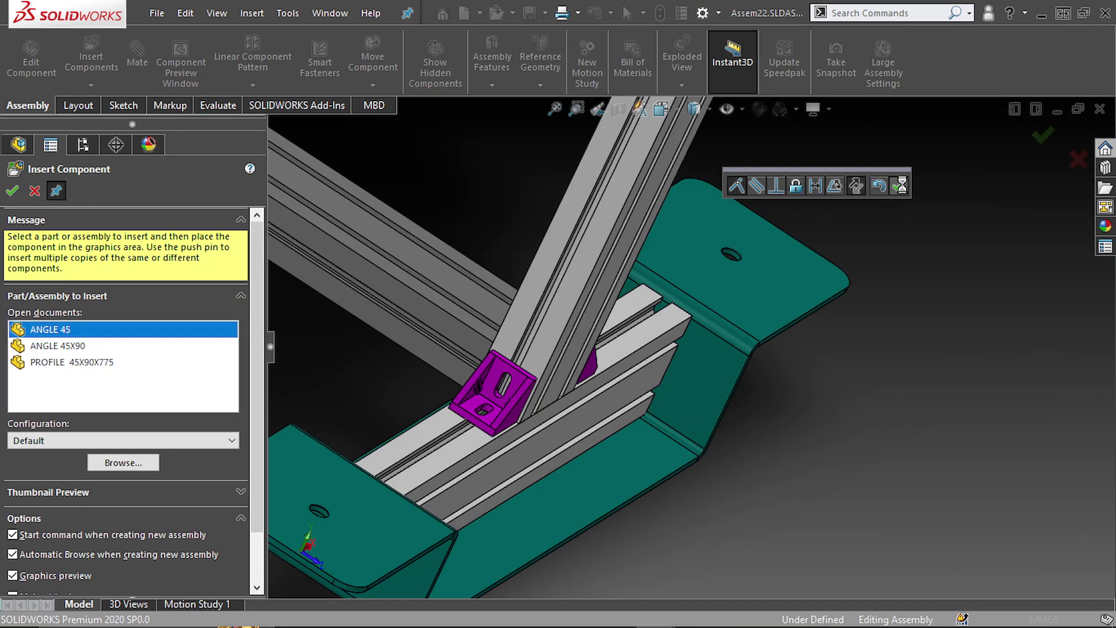
pyautogui.click(900, 185)
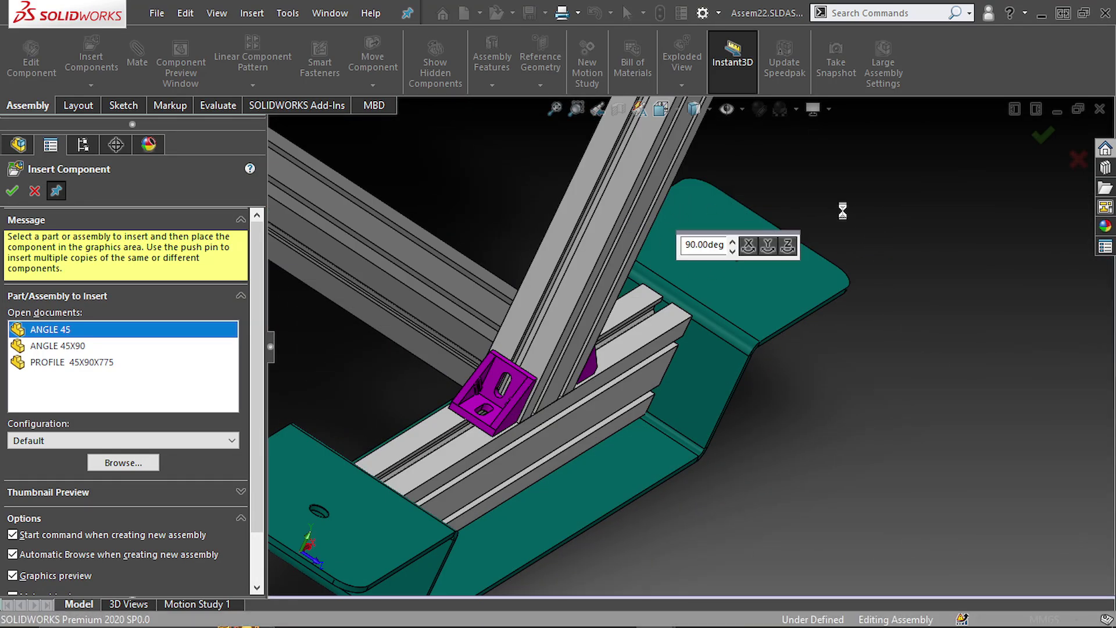
pyautogui.scroll(5, 833, 209)
pyautogui.scroll(-5, 785, 154)
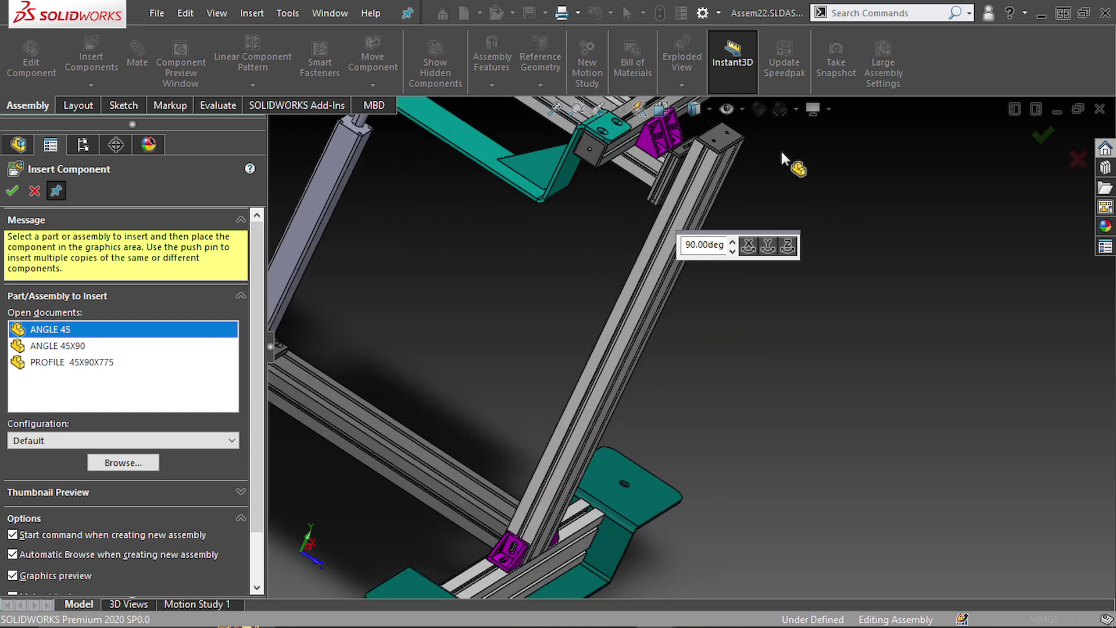
pyautogui.click(700, 208)
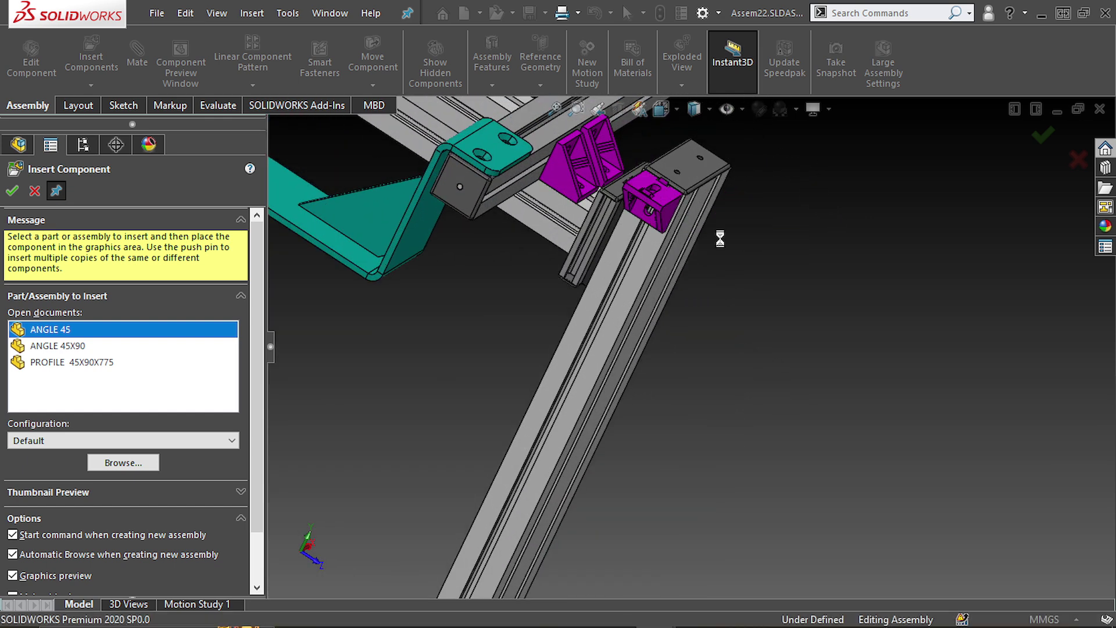
pyautogui.click(901, 219)
# Step: Place the ANGLE 45X90 gusset on the upright profile's top end and accept its mate
pyautogui.click(57, 347)
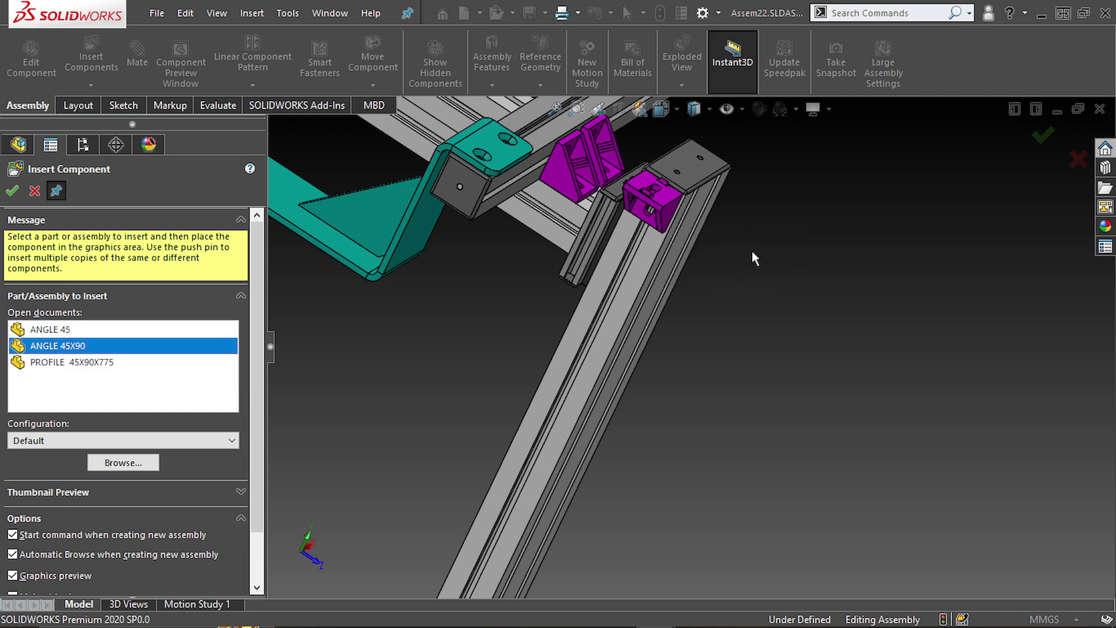
pyautogui.moveTo(386, 312); pyautogui.dragTo(744, 232, button='middle')
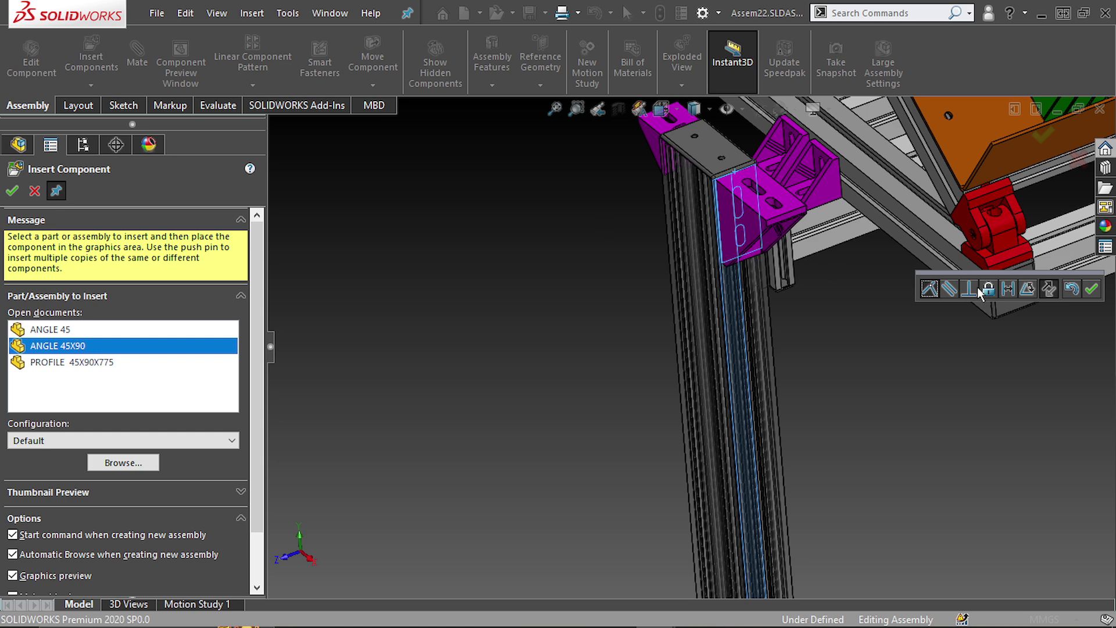
pyautogui.click(1092, 288)
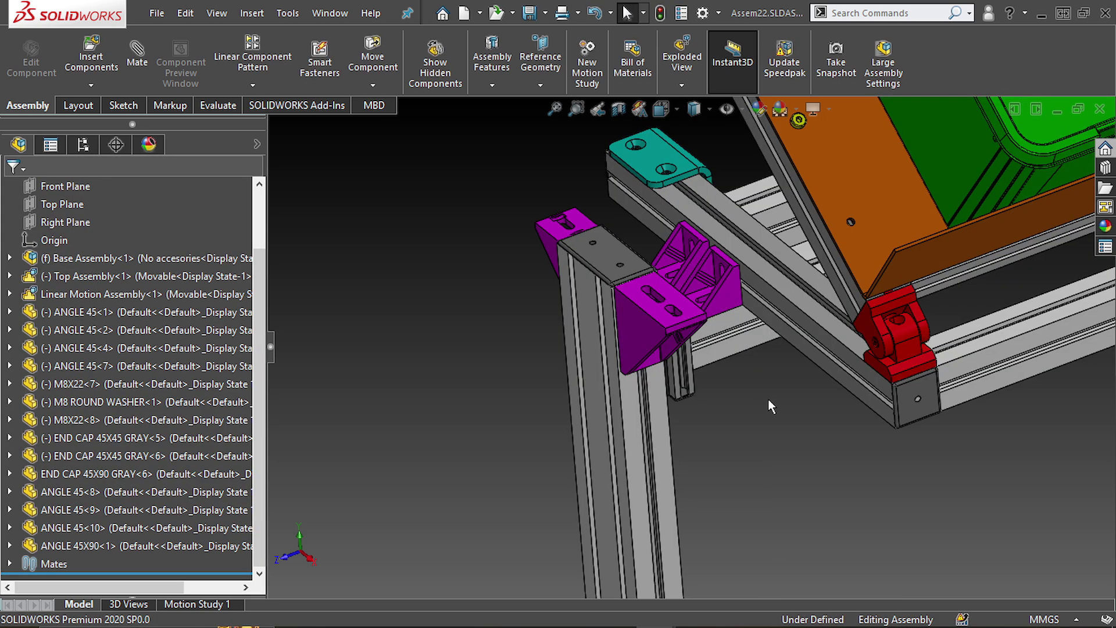